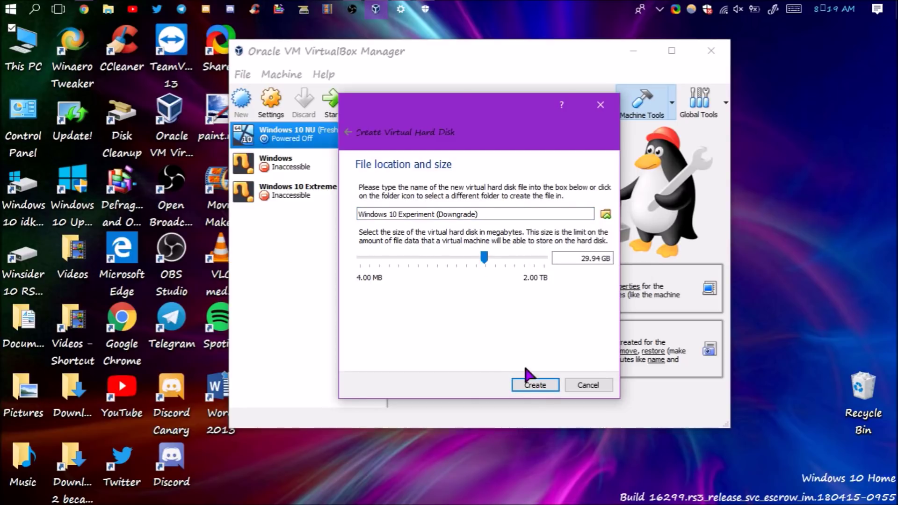
- Create the 29.94 GB virtual hard disk "Windows 10 Experiment (Downgrade)" and open the new machine's settings
left_click(534, 385)
left_click(271, 101)
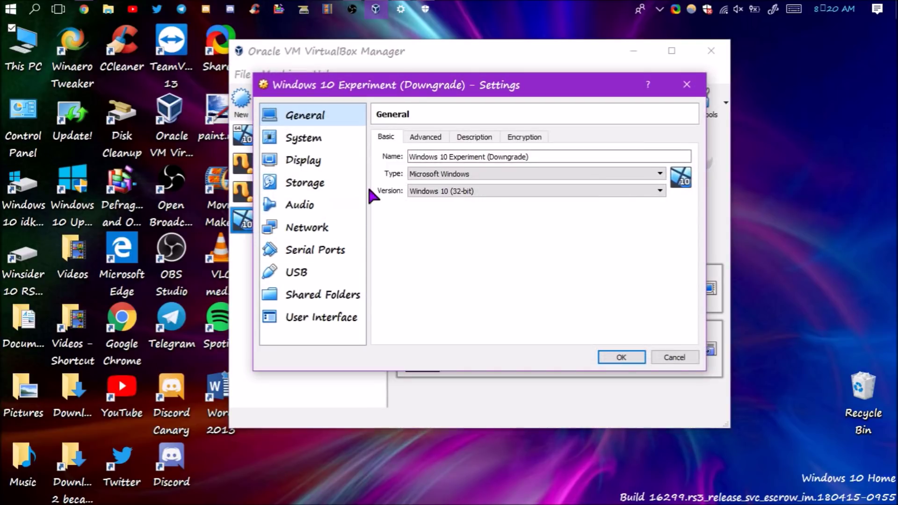
- Review the virtual machine's General settings and its System processor and acceleration settings
left_click(425, 136)
left_click(386, 137)
left_click(346, 138)
left_click(449, 137)
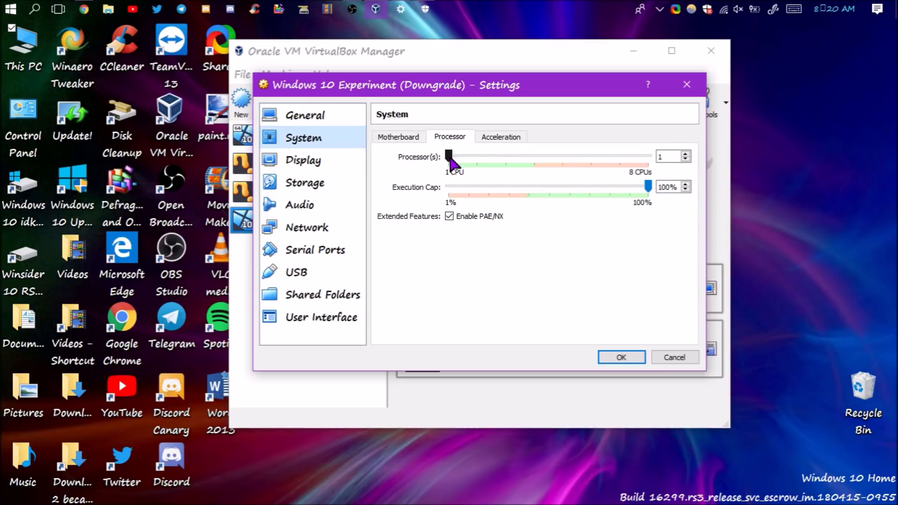
left_click(499, 137)
left_click(450, 136)
- Set the virtual machine's video memory to 128 MB and enable 3D acceleration and 2D video acceleration
left_click(316, 166)
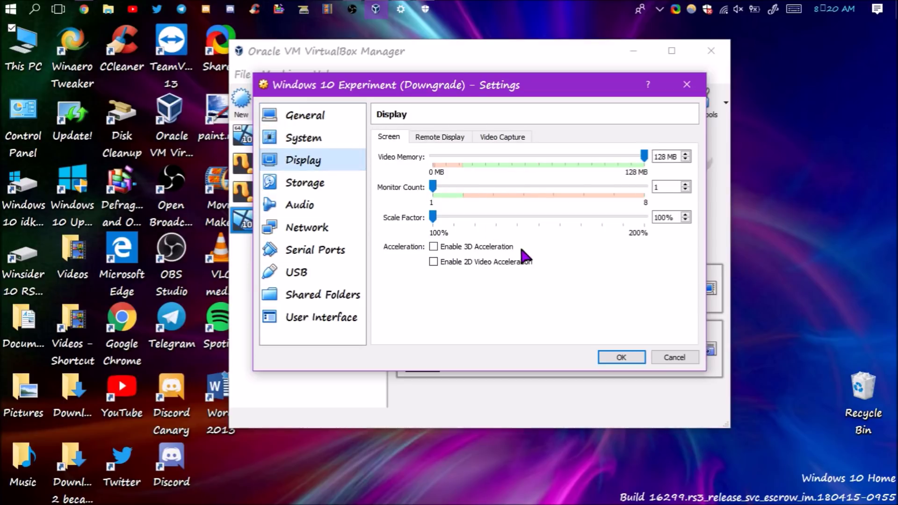
left_click(433, 246)
left_click(433, 261)
left_click_drag(537, 157, 644, 157)
- Review the audio, network, serial port, USB, shared folder and user interface settings, and save the machine's configuration
left_click(303, 204)
left_click(306, 227)
left_click(313, 250)
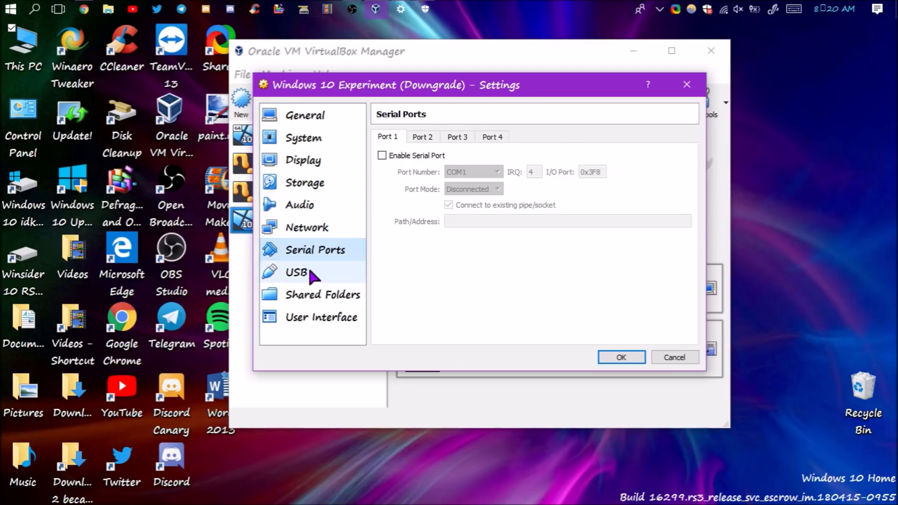
left_click(309, 272)
left_click(323, 295)
left_click(321, 317)
key("Return")
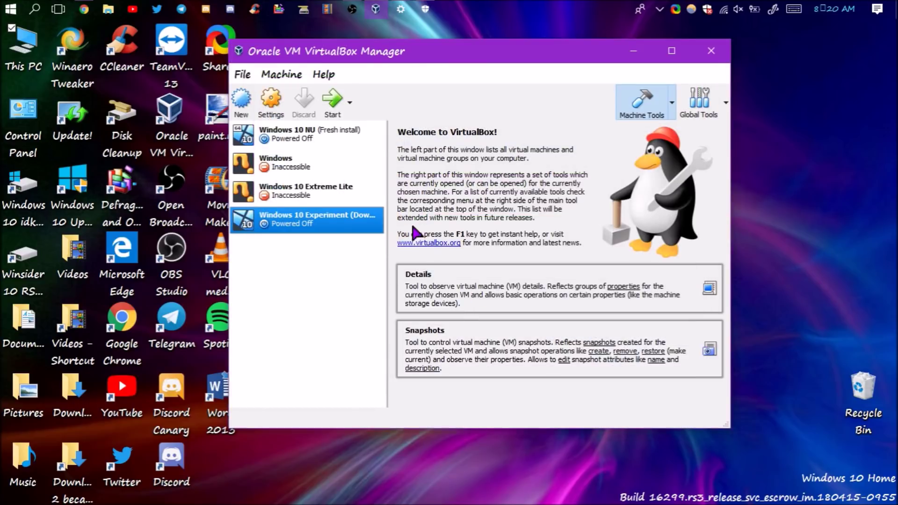
- Start the Windows 10 Experiment (Downgrade) virtual machine and bring up Windows Setup
left_click(331, 110)
left_click(545, 326)
double_click(614, 208)
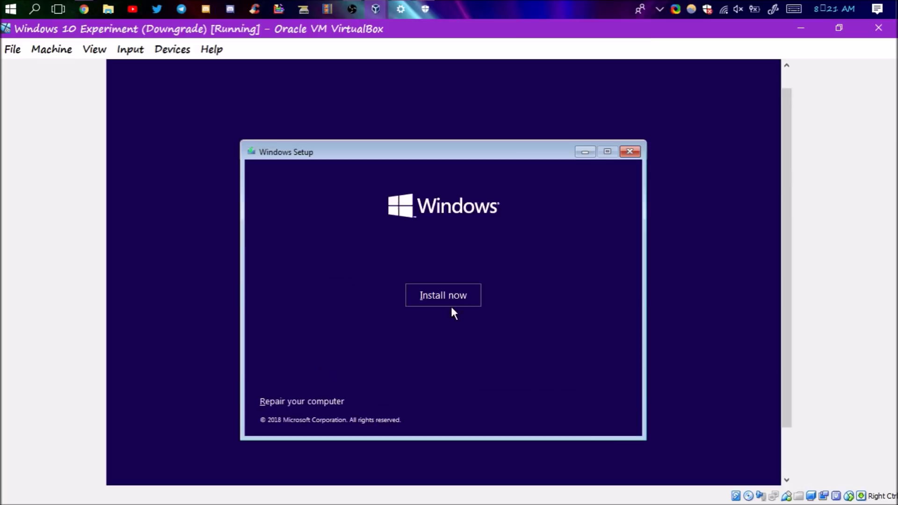
- Install Windows without a product key, continue through setup, and dismiss the mouse pointer integration notice
left_click(449, 303)
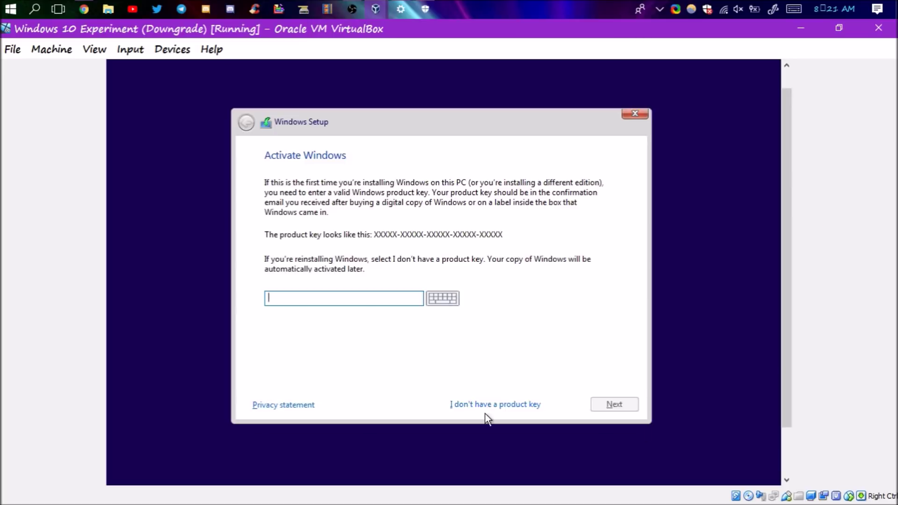
left_click(487, 404)
left_click(615, 408)
left_click(501, 316)
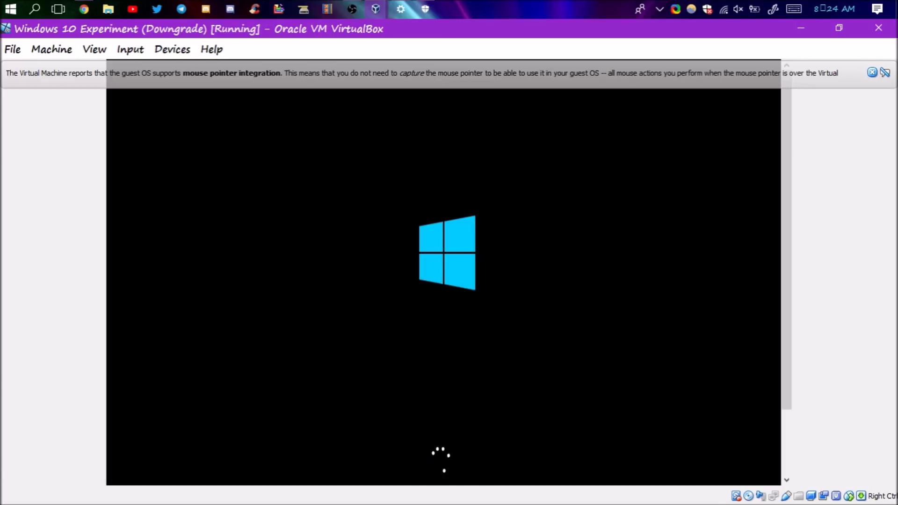
left_click(872, 72)
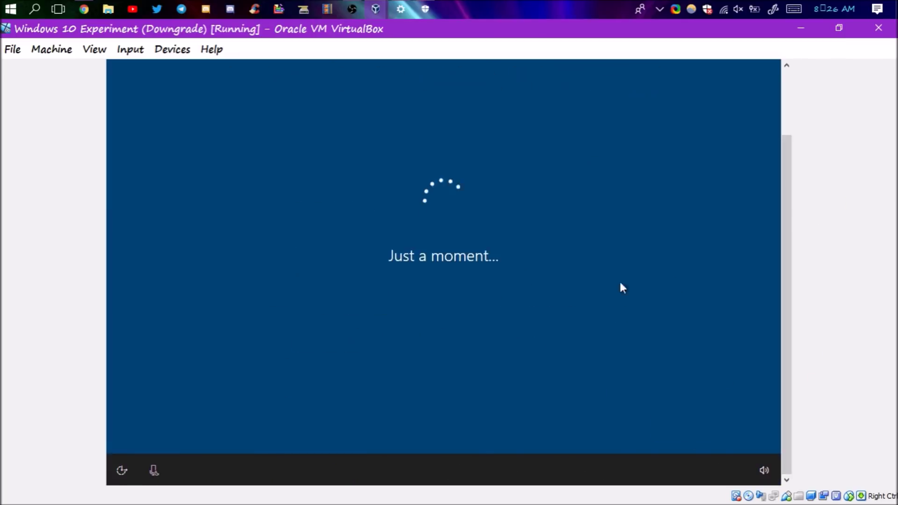
- Name the Windows account "Downgrade Experiment" and accept the recommended privacy settings
type("Do")
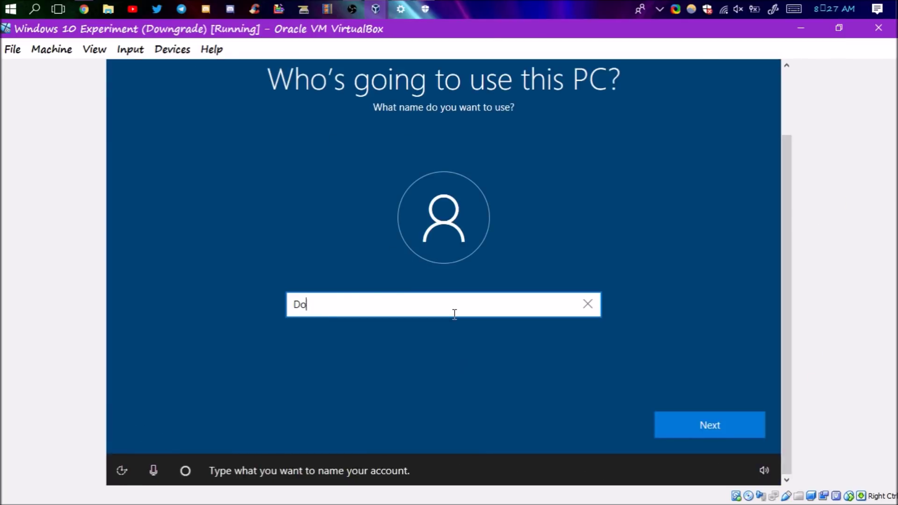
type("wngrade Experiment")
left_click(710, 421)
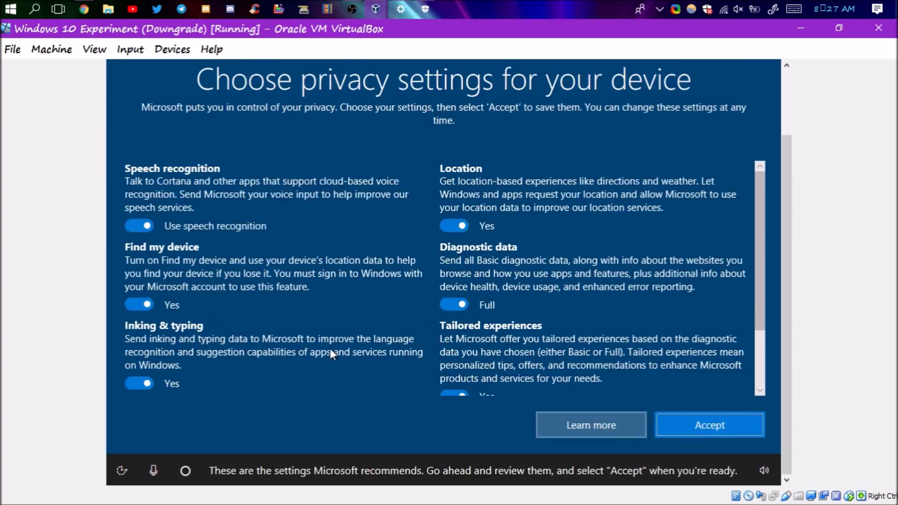
scroll(444, 280, "down", 5)
left_click(709, 425)
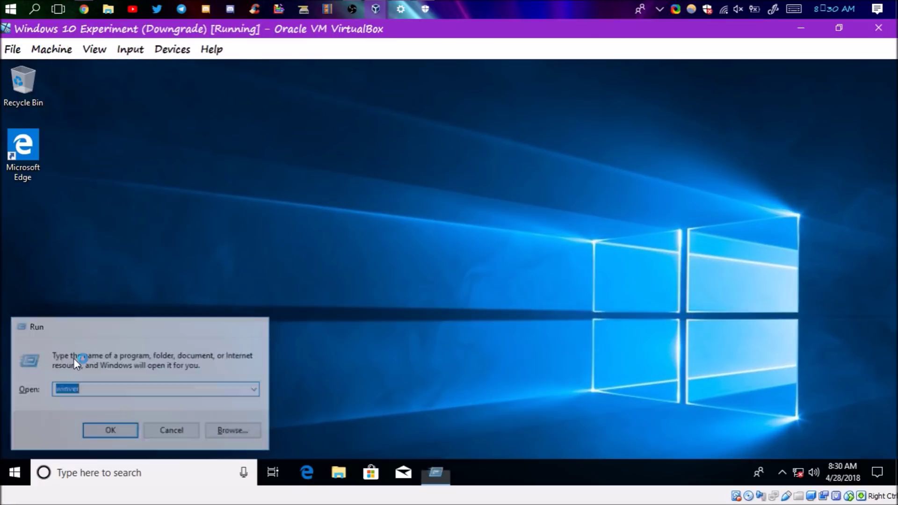
- Check the Windows version with winver and allow the PC to be discoverable on the network
key("Return")
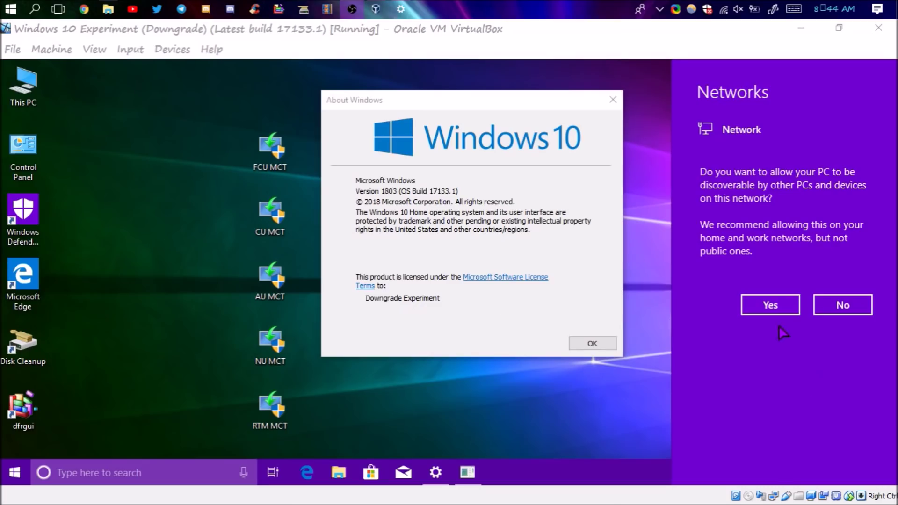
left_click(774, 305)
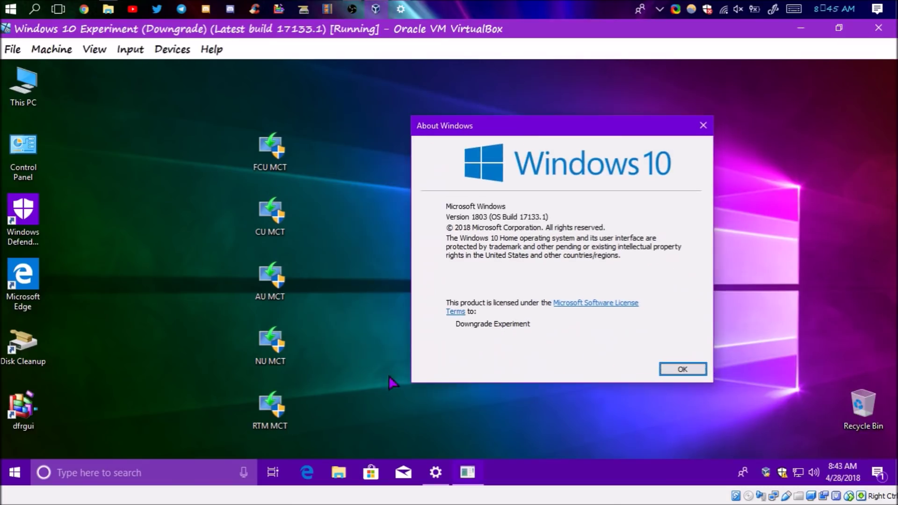
key("Return")
- Examine the Windows specifications on the System About page in Settings
left_click(14, 472)
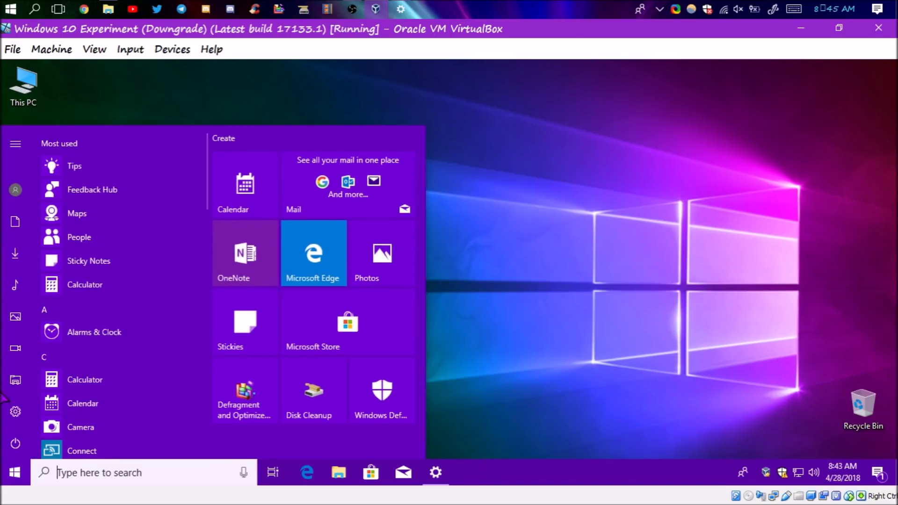
left_click(15, 400)
left_click(125, 246)
left_click(56, 388)
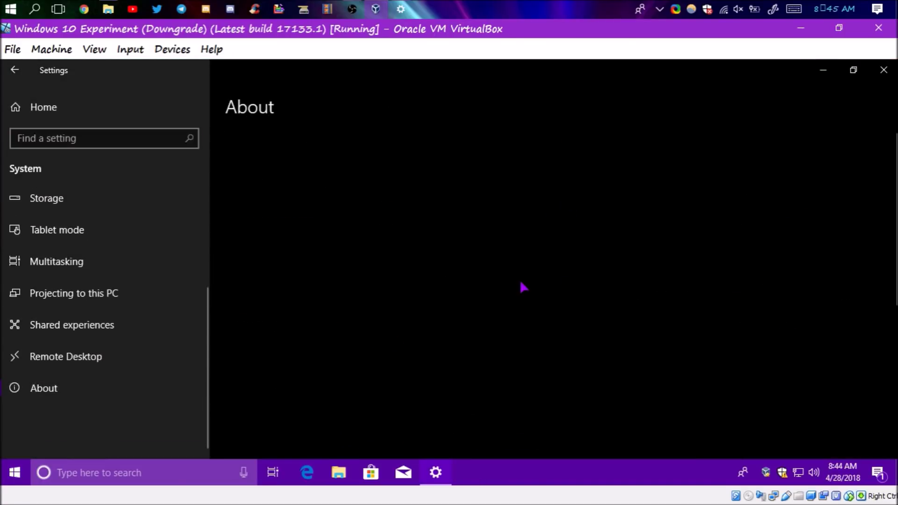
scroll(593, 305, "down", 3)
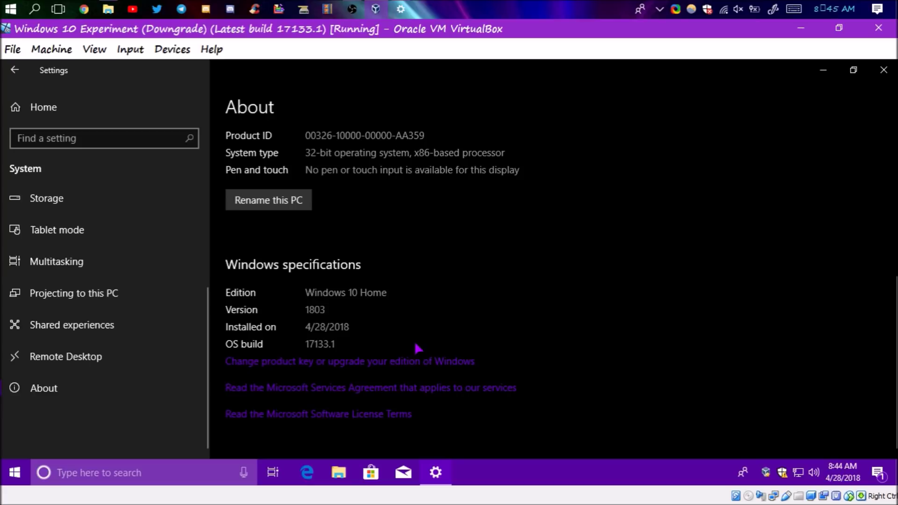
scroll(417, 349, "up", 4)
- Check for updates in Windows Update, and close Settings
left_click(40, 108)
left_click(496, 349)
left_click(299, 185)
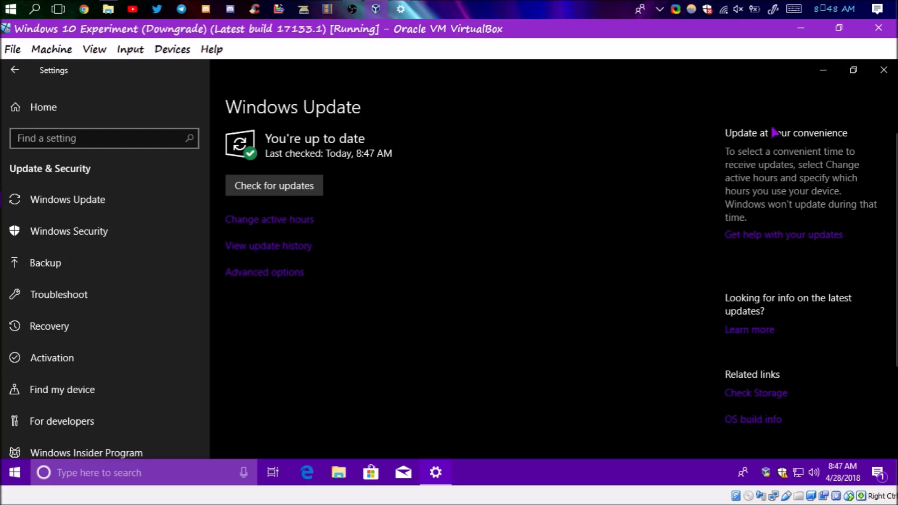
left_click(884, 69)
- Run the FCU MCT media creation tool, accept its license terms, and choose Upgrade this PC now
double_click(271, 147)
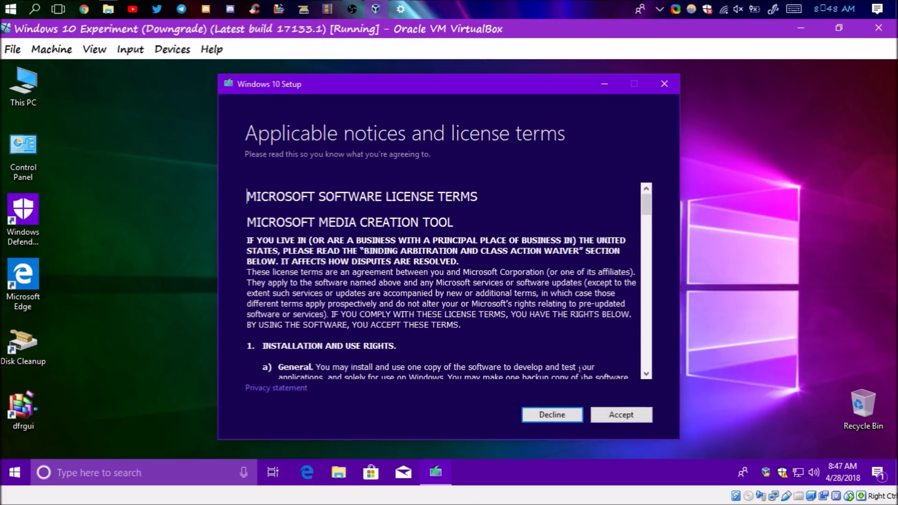
left_click(612, 414)
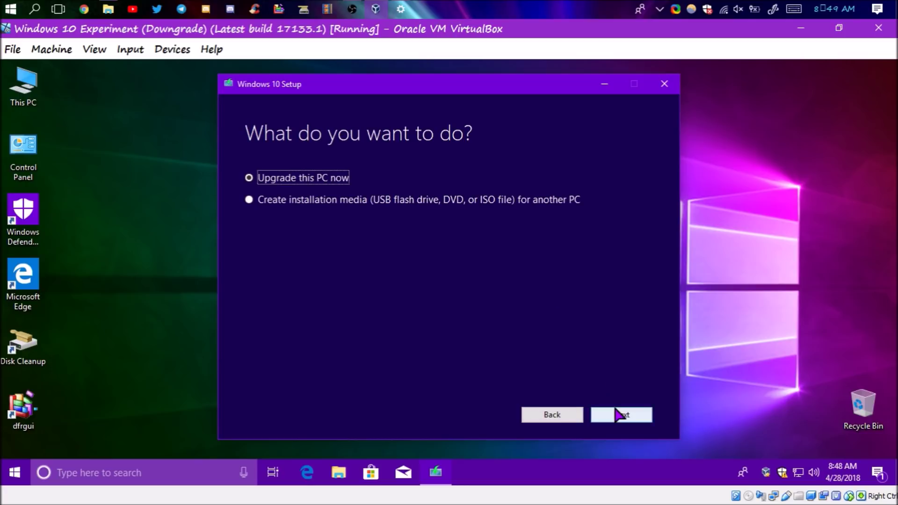
left_click(621, 415)
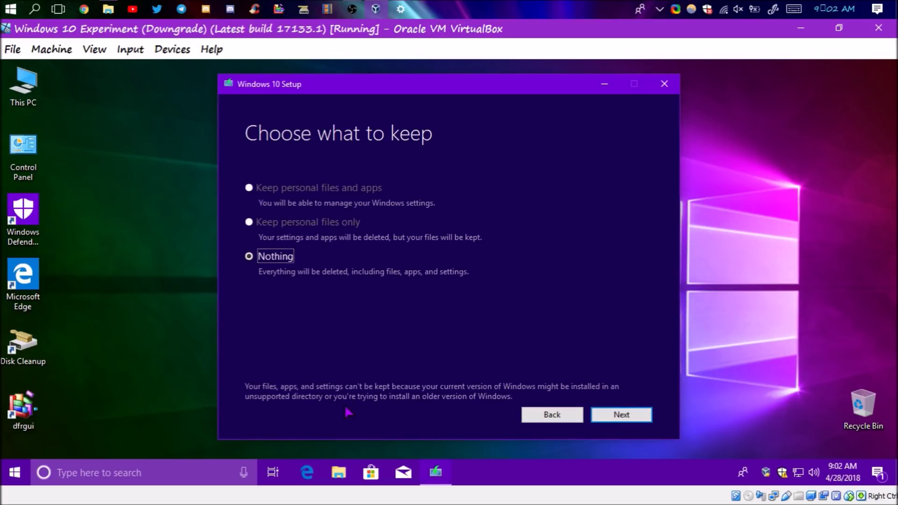
- End the Modern Setup Host task in Task Manager, and close Task Manager
right_click(529, 461)
left_click(561, 406)
left_click(323, 189)
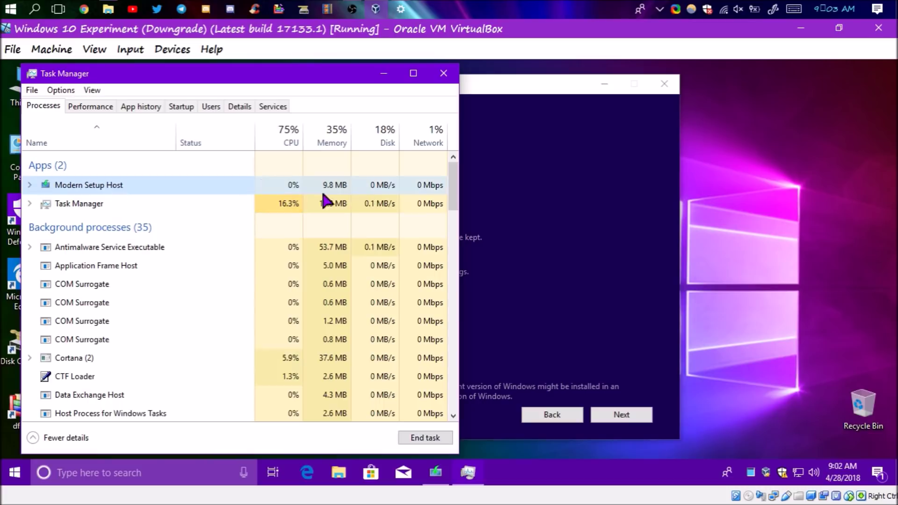
left_click(427, 438)
left_click(443, 74)
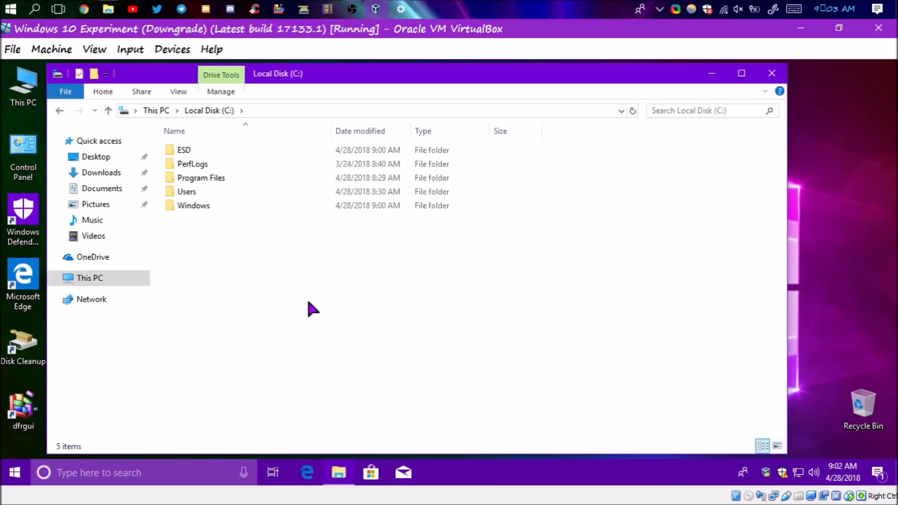
- Open the properties of setup in C:\ESD\Windows and examine its details, compatibility and general information
double_click(201, 151)
double_click(200, 151)
right_click(190, 245)
left_click(217, 447)
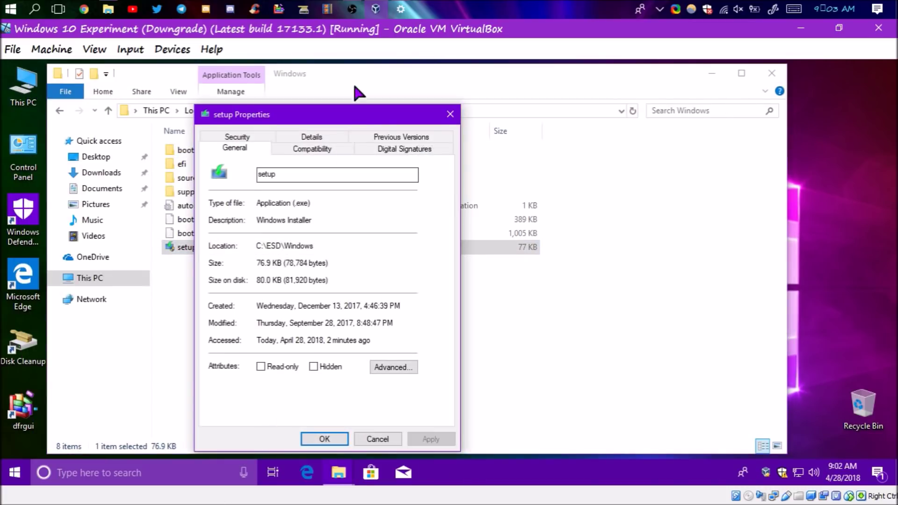
left_click(403, 119)
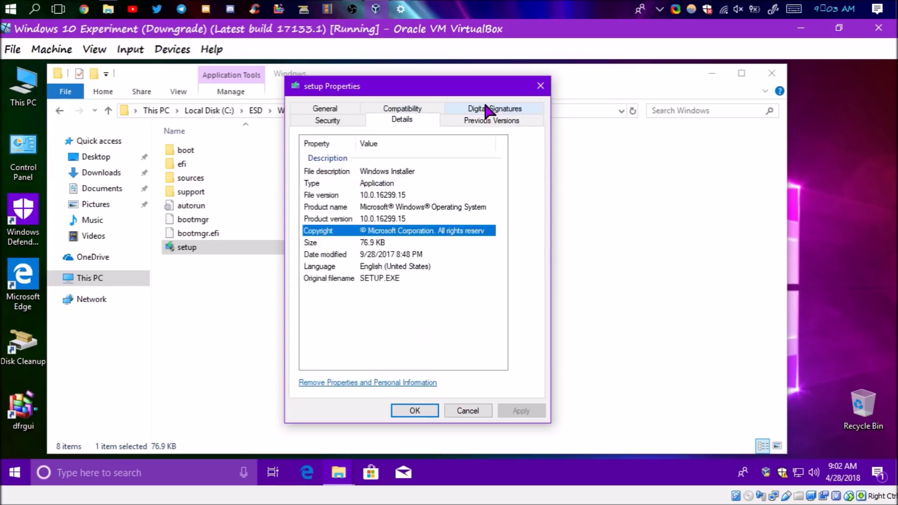
left_click(403, 108)
left_click(403, 109)
left_click(324, 108)
left_click(325, 109)
- Set the setup file to run in compatibility mode for Windows 8, and allow it to make changes when launched
left_click(402, 110)
left_click(310, 209)
left_click(379, 225)
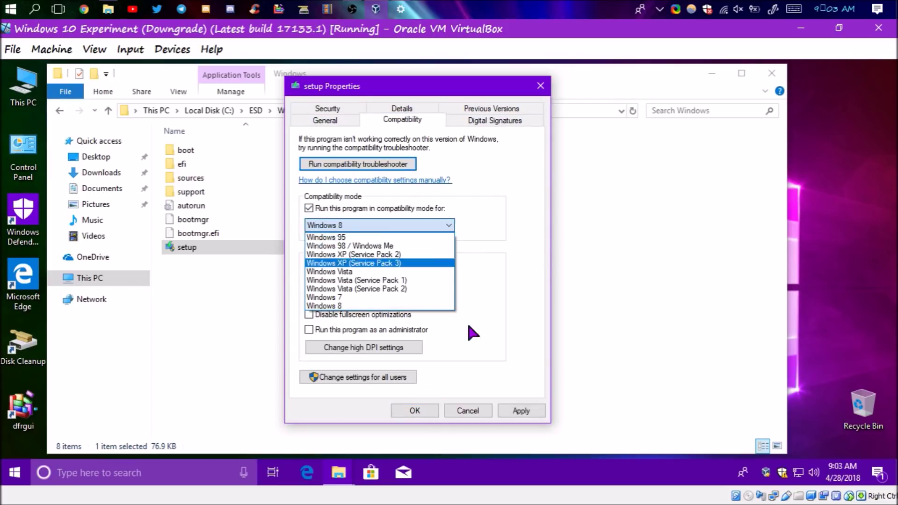
left_click(343, 305)
left_click(521, 411)
left_click(414, 411)
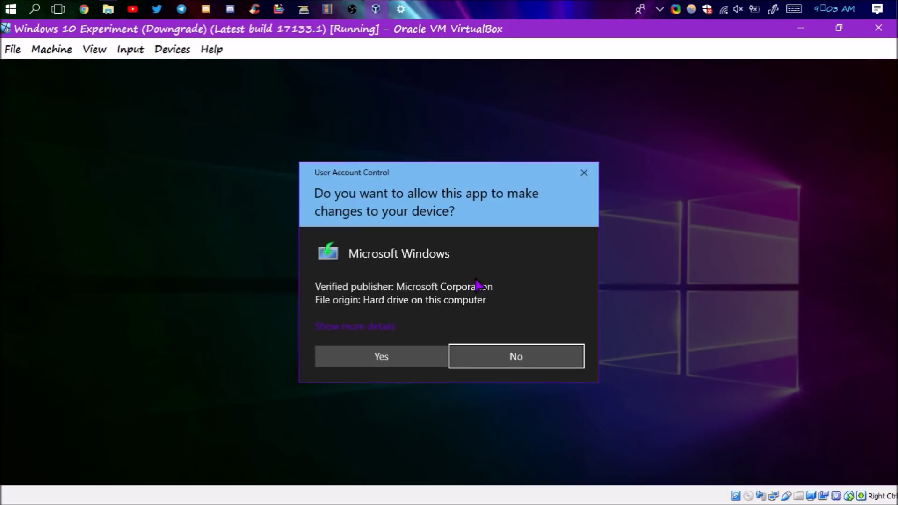
left_click(393, 355)
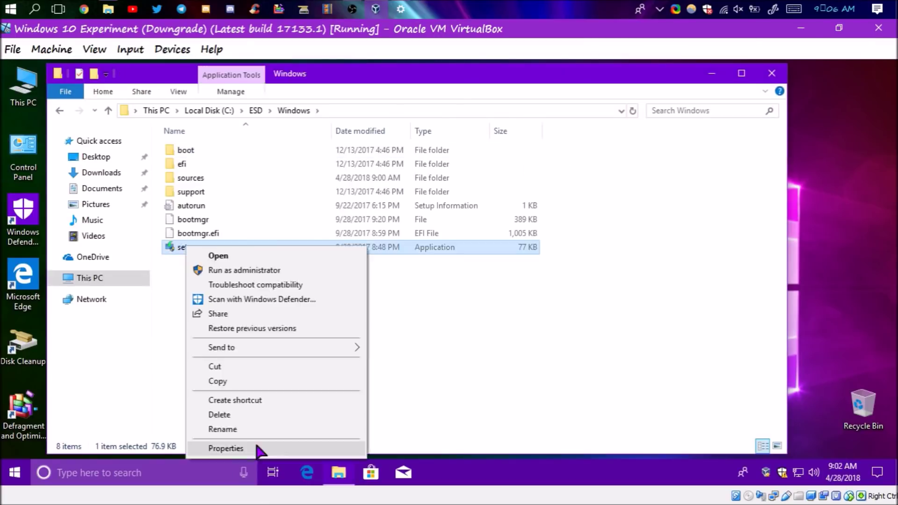
- Check the setup file's compatibility mode in its properties without changing it
left_click(234, 447)
left_click(308, 147)
left_click(292, 253)
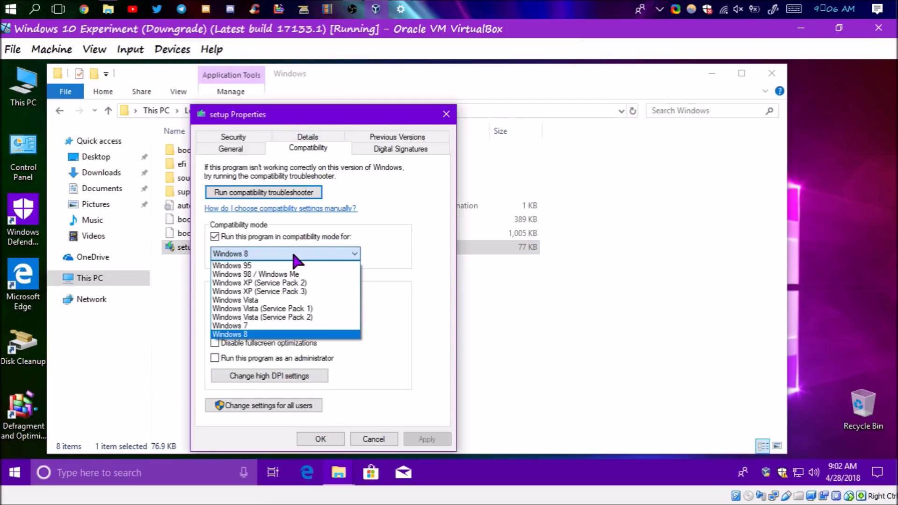
left_click(291, 253)
left_click(370, 439)
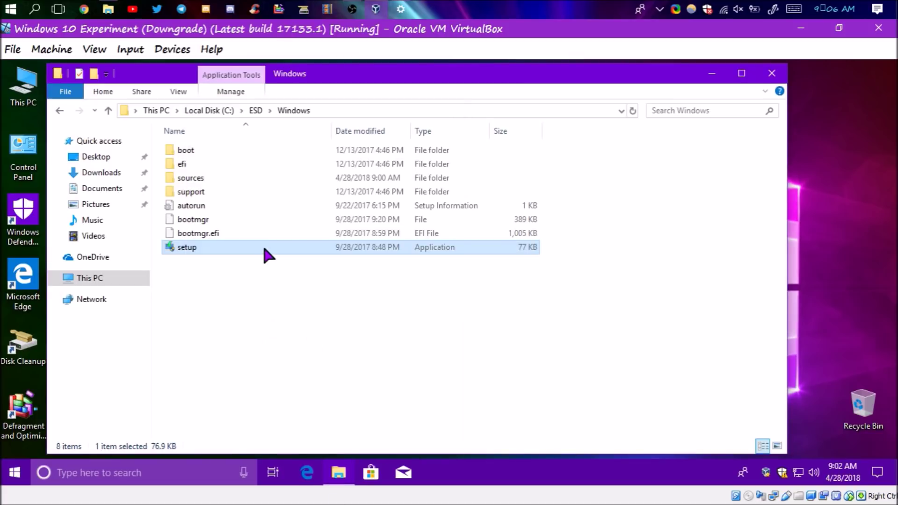
- Run setup from C:\ESD\Windows, choose Not right now for updates, and continue to the choice of what to keep
double_click(269, 255)
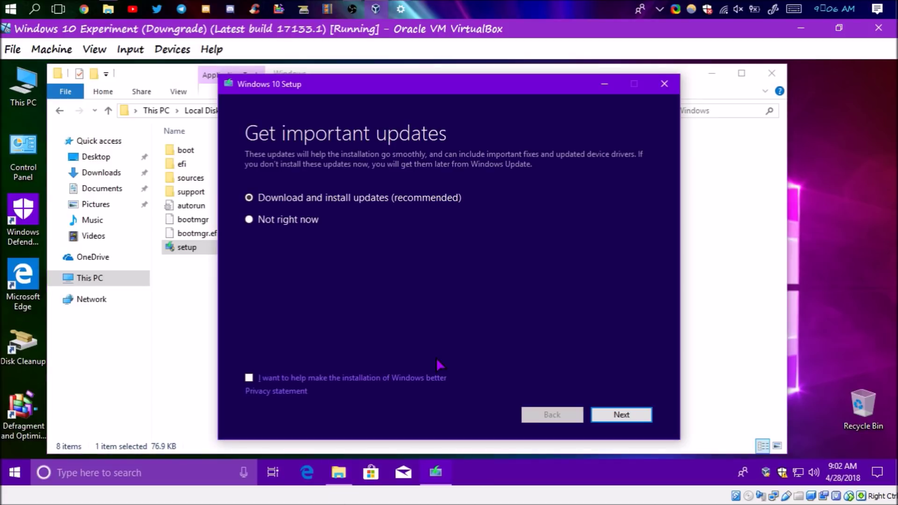
left_click(288, 219)
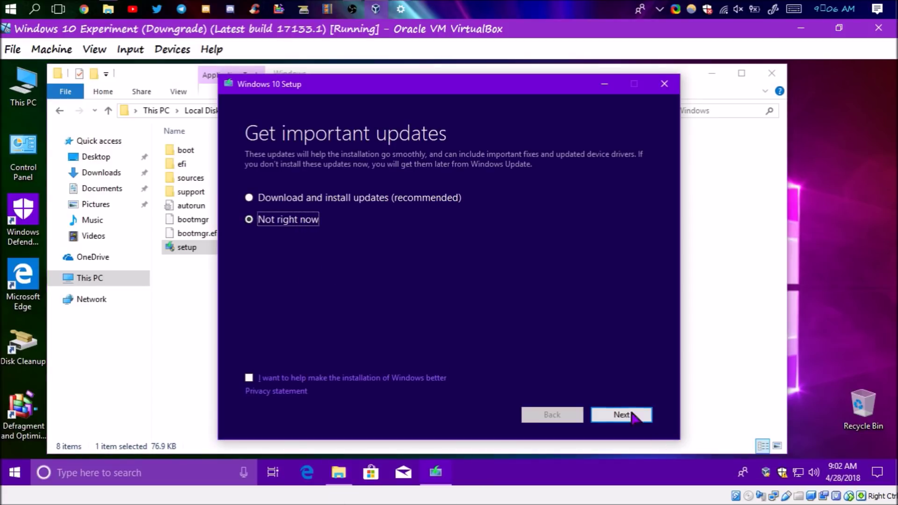
left_click(634, 415)
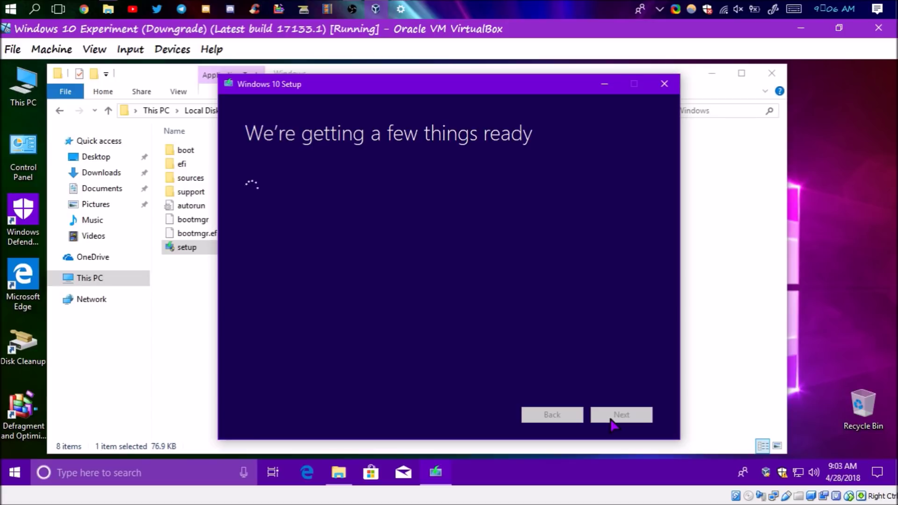
left_click(613, 420)
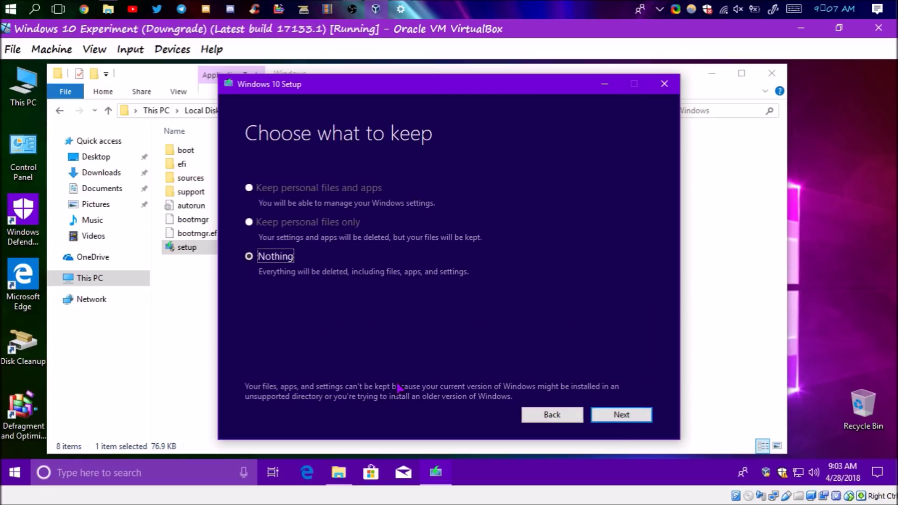
- Close Windows 10 Setup and open Task Manager to select its first listed app
left_click(664, 84)
right_click(627, 472)
left_click(681, 397)
left_click(111, 185)
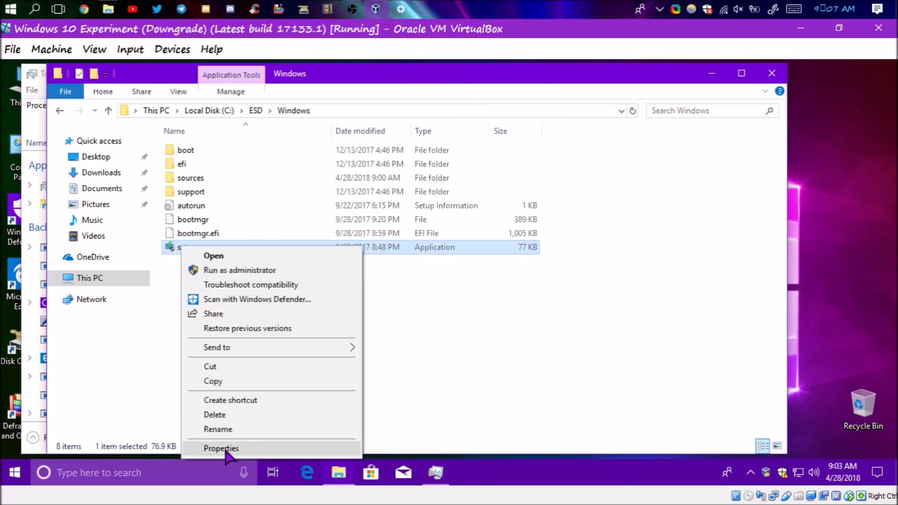
- Try running setup in compatibility mode for Windows 7 up to the choice of what to keep, and quit Windows 10 Setup
left_click(226, 448)
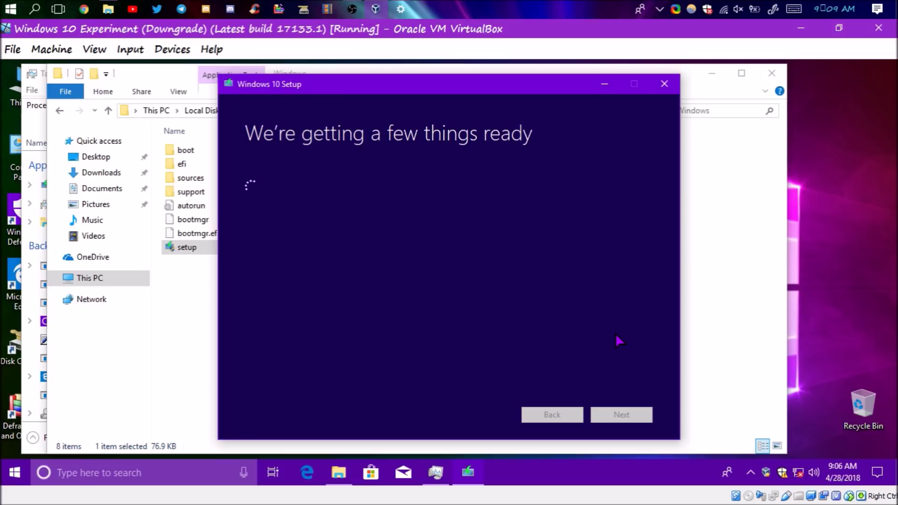
left_click(619, 415)
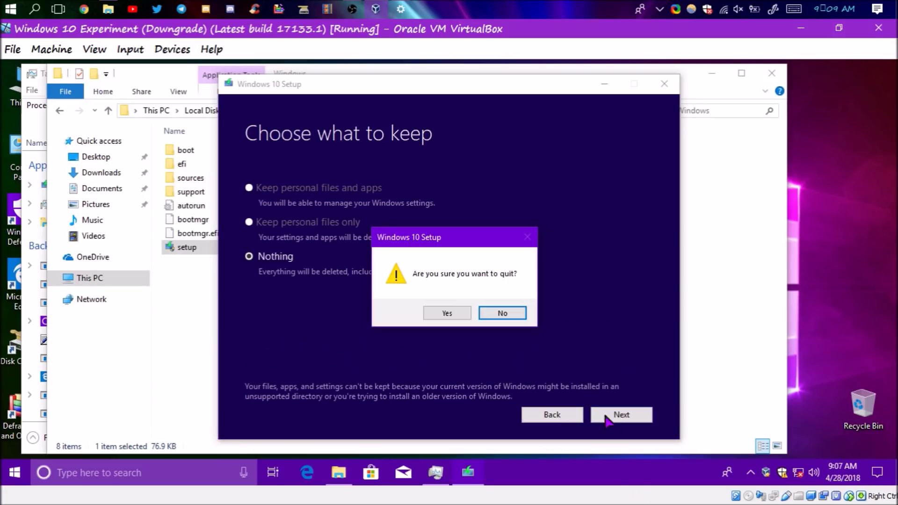
left_click(435, 473)
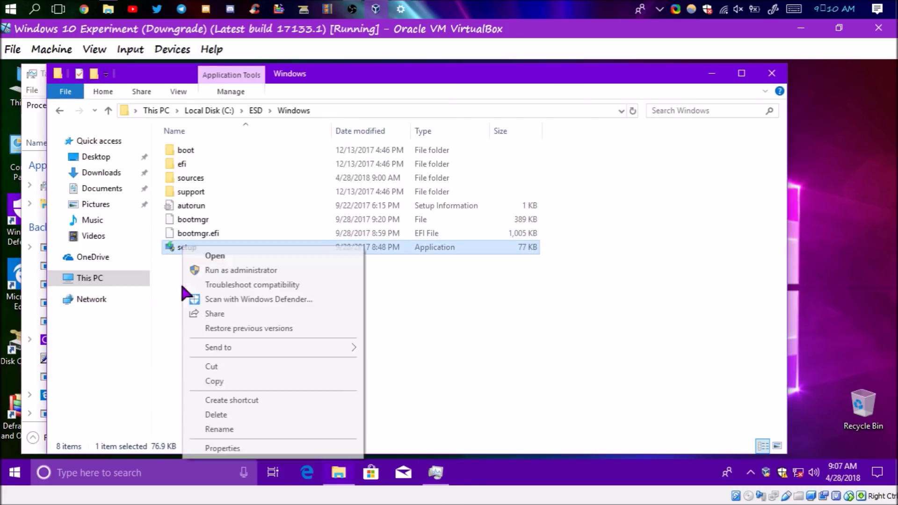
- Set the setup file's compatibility mode to Windows 8 and apply the change
left_click(262, 253)
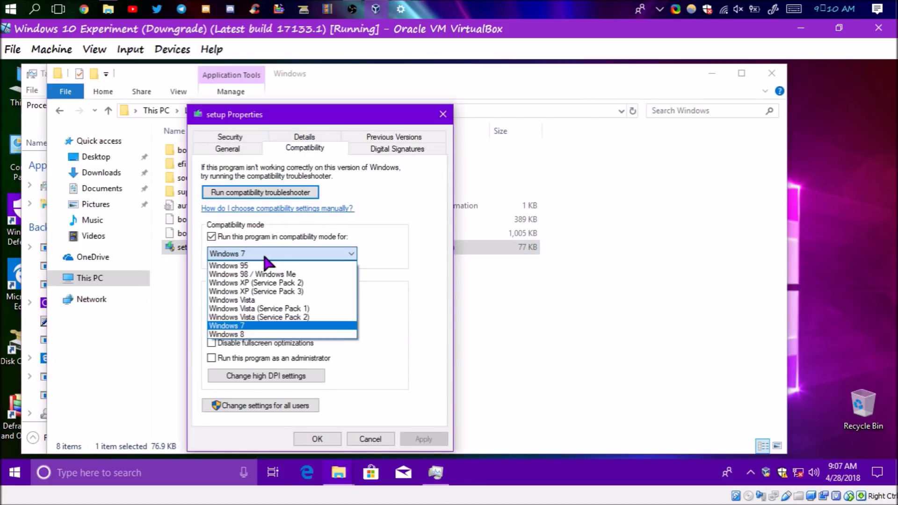
left_click(336, 334)
left_click(423, 438)
key("Return")
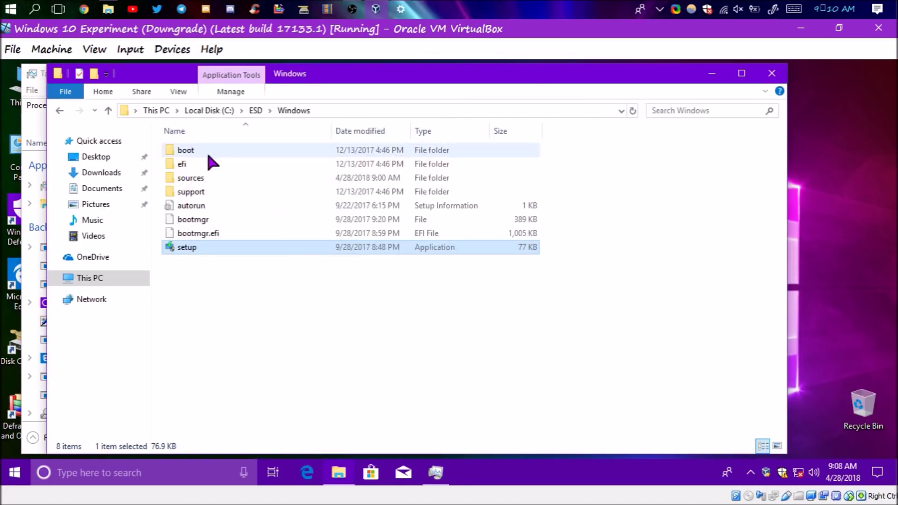
- Run setup from C:\ESD\Windows and continue with Not right now selected for important updates
right_click(323, 252)
left_click(342, 265)
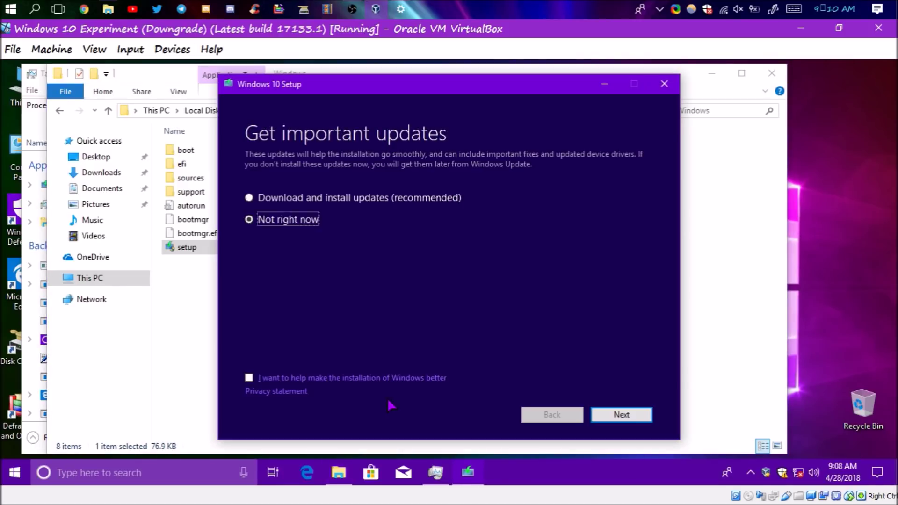
left_click(627, 415)
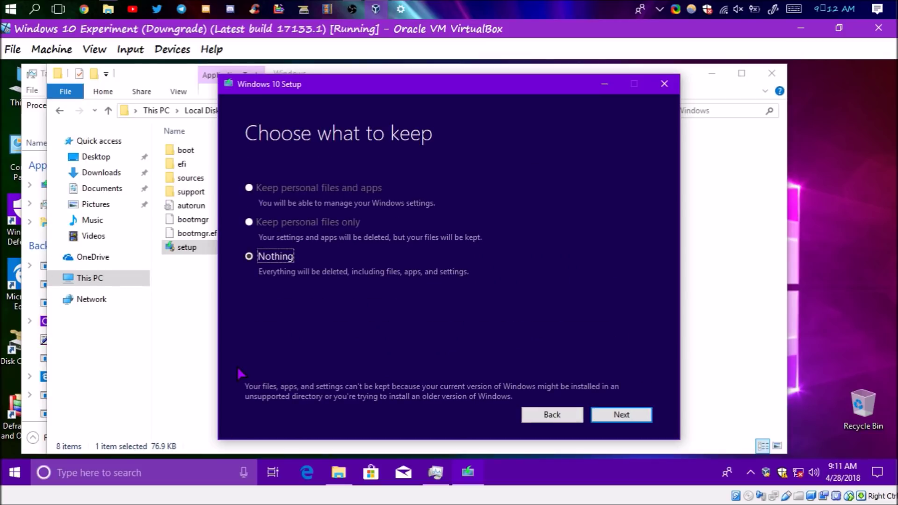
- Choose to keep Nothing, continue the setup, and name the new Windows account Downgrade Experiment
left_click(249, 258)
left_click(611, 415)
left_click(465, 311)
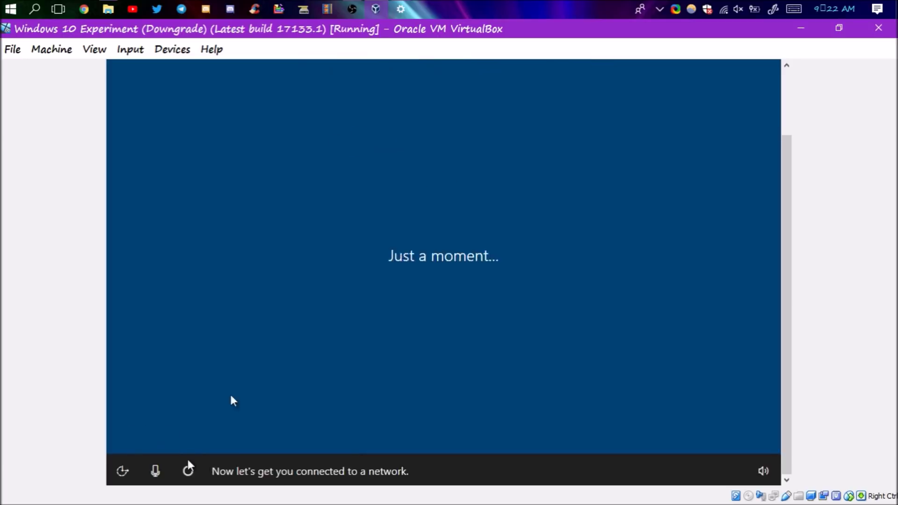
type("Downgrade e")
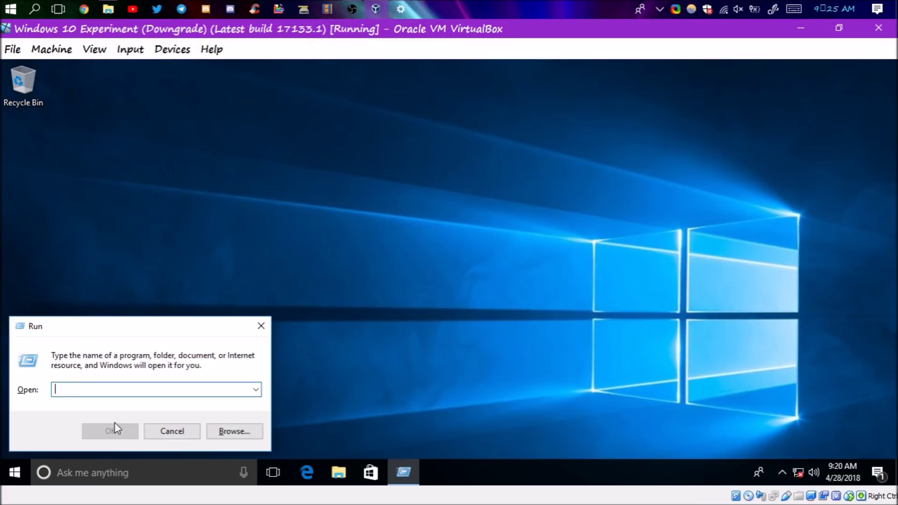
- Check the installed Windows version with the winver command
type("winver")
left_click(114, 421)
left_click(296, 336)
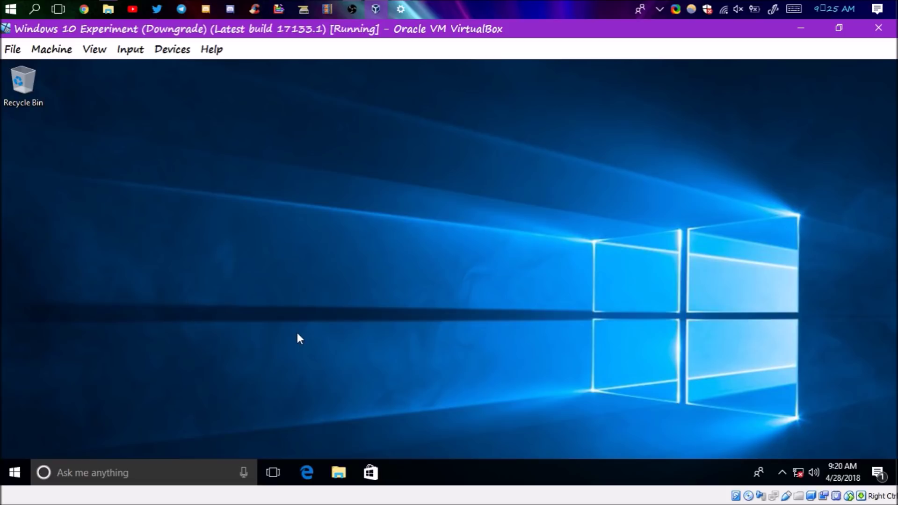
- Open the About page in System settings and review the PC's Windows specifications
left_click(181, 51)
left_click(4, 483)
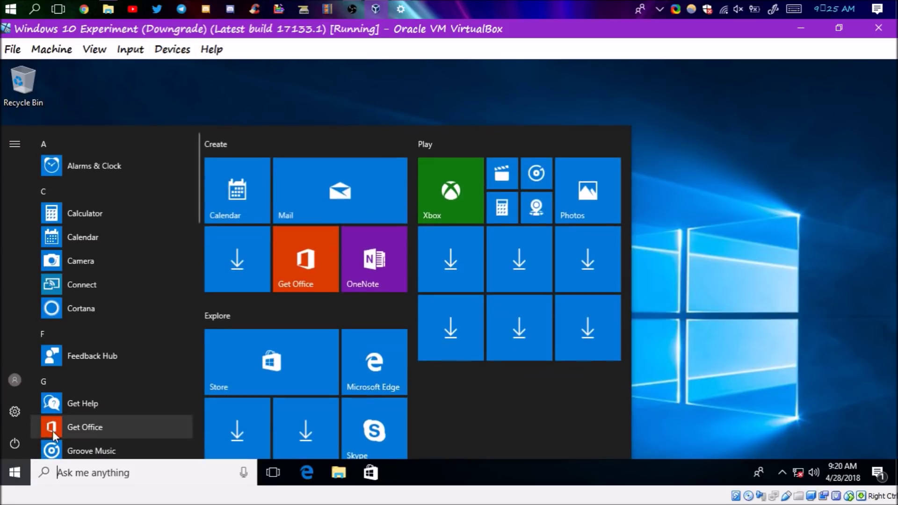
left_click(16, 408)
scroll(348, 261, "up", 2)
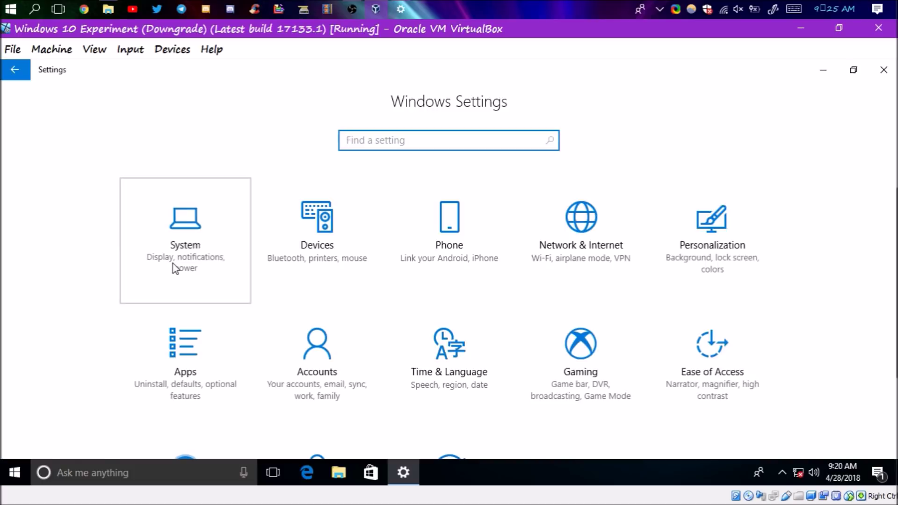
left_click(174, 265)
left_click(114, 385)
scroll(425, 281, "down", 3)
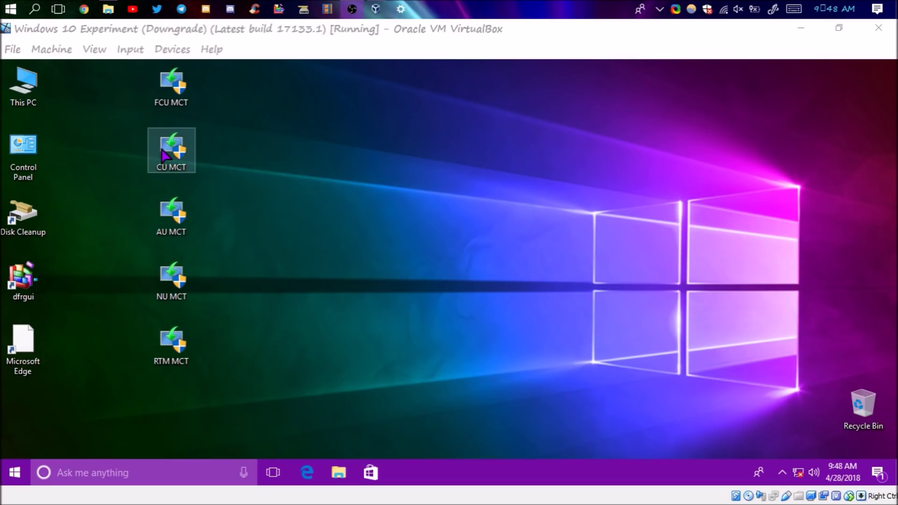
- Inspect the file version in the properties of the CU MCT tool on the desktop
right_click(164, 154)
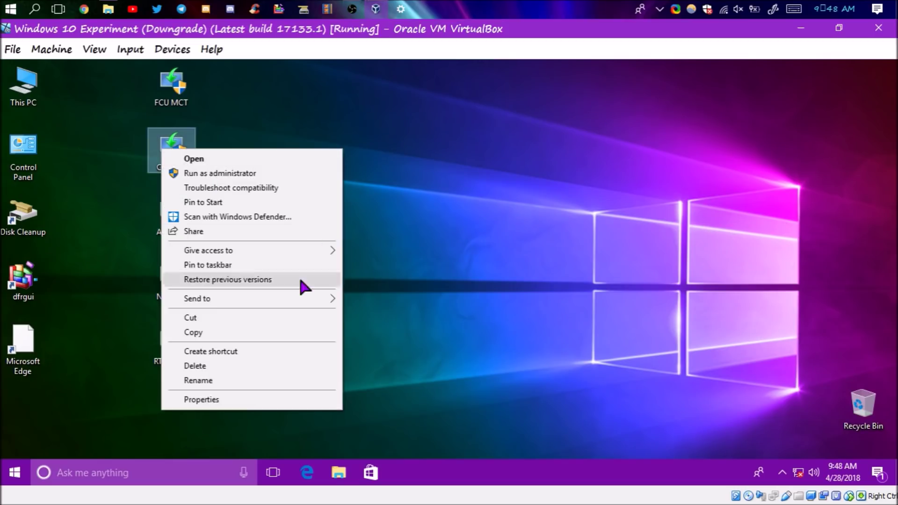
left_click(200, 399)
left_click(286, 124)
left_click(210, 209)
left_click(430, 102)
- Run winver to check the Windows version, moving its window to the middle of the desktop before closing it
key("super+r")
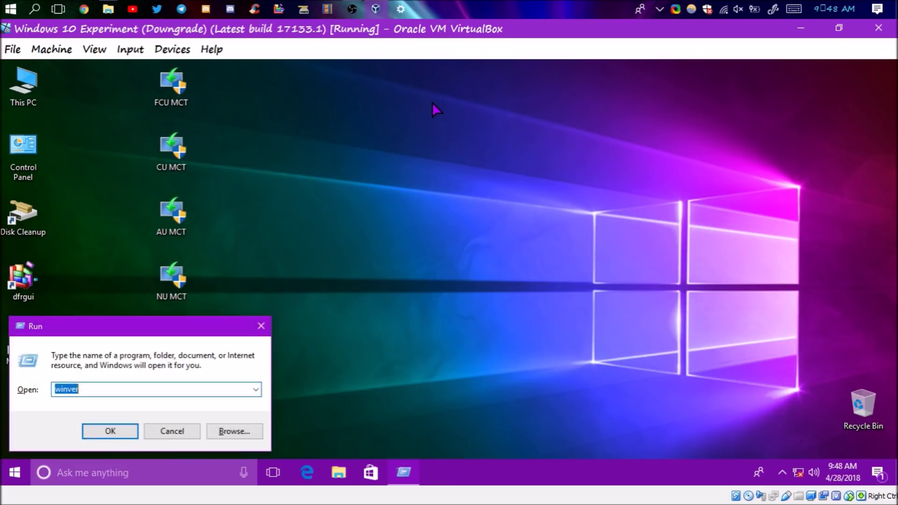
key("Return")
left_click_drag(77, 90, 442, 118)
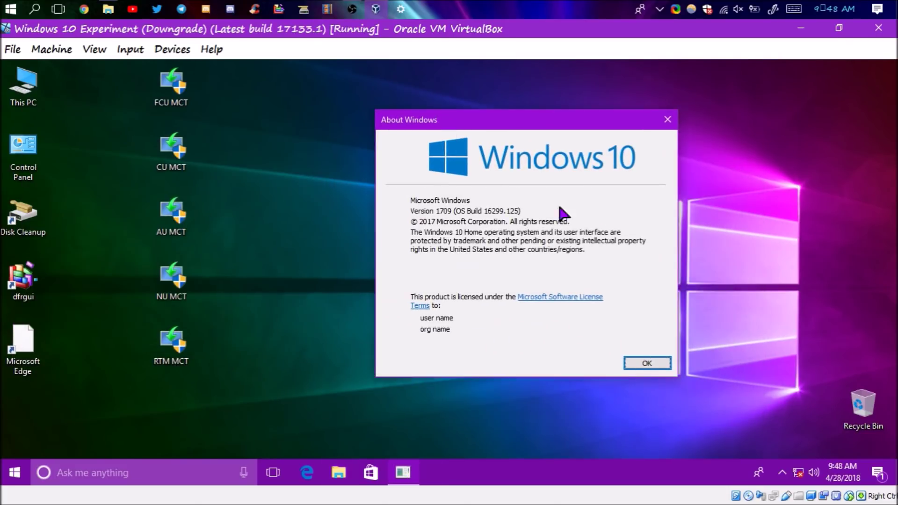
left_click(646, 363)
- Review the device specifications on the About page of System settings, and close Settings
left_click(14, 472)
left_click(15, 411)
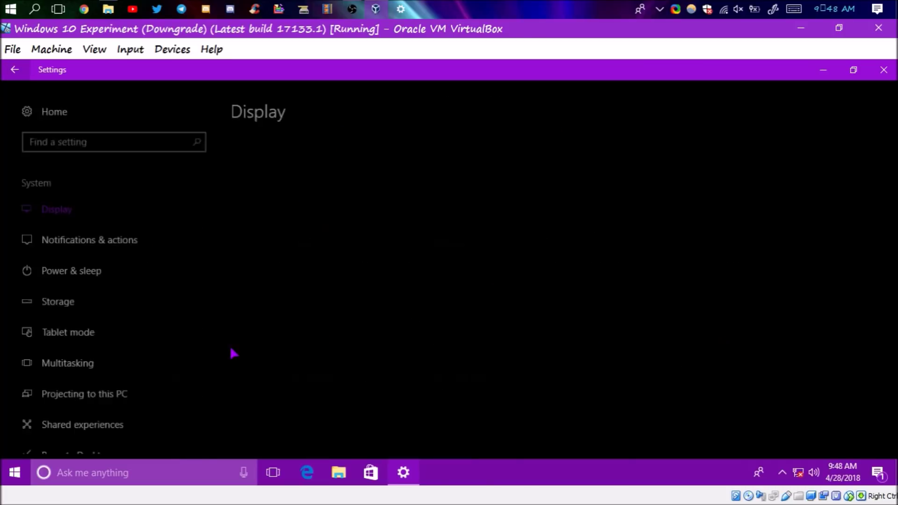
scroll(134, 374, "down", 5)
left_click(134, 392)
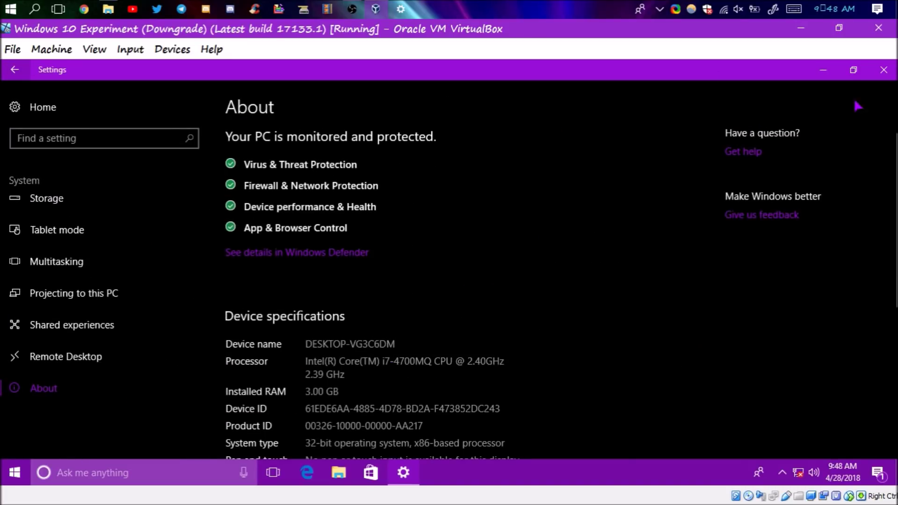
key("alt+F4")
- Connect the virtual machine's network adapter and decline making the PC discoverable on the network
left_click(185, 48)
mouse_move(201, 113)
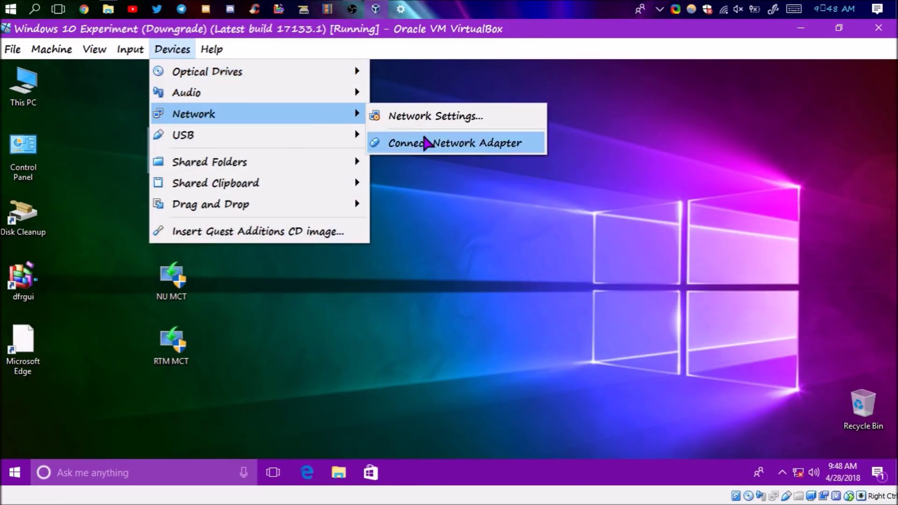
left_click(427, 143)
left_click(842, 304)
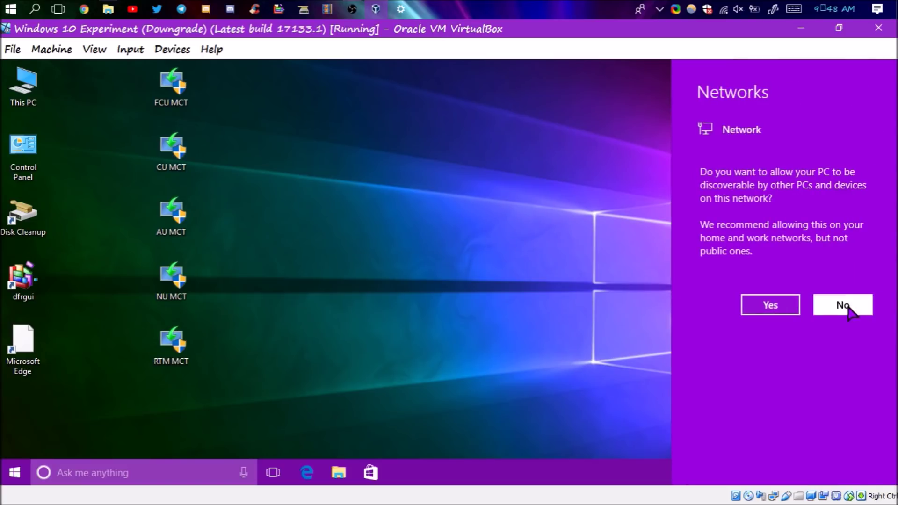
- Try running the CU MCT tool from the desktop, and close Windows 10 Setup
double_click(173, 151)
left_click(356, 364)
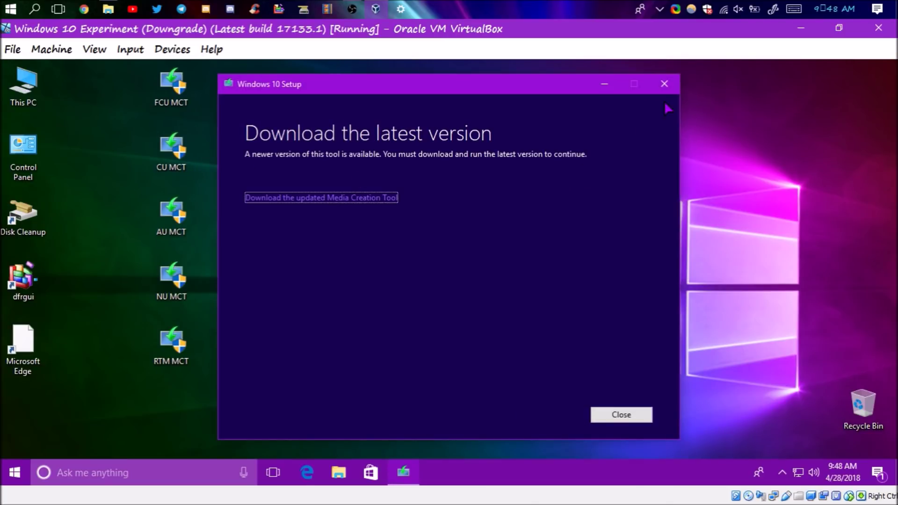
left_click(664, 84)
- Inspect the file version in the properties of setup on the ESD-ISO DVD drive
left_click(108, 9)
left_click_drag(686, 239, 384, 228)
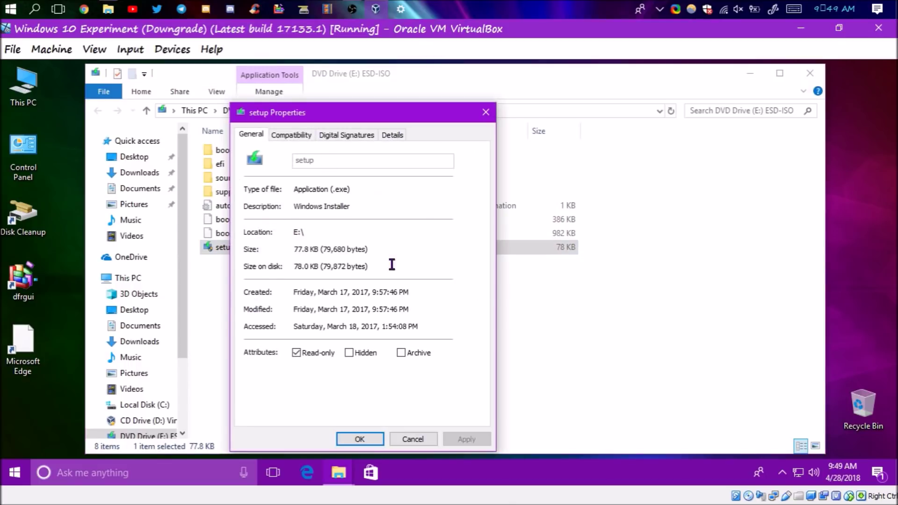
left_click(392, 135)
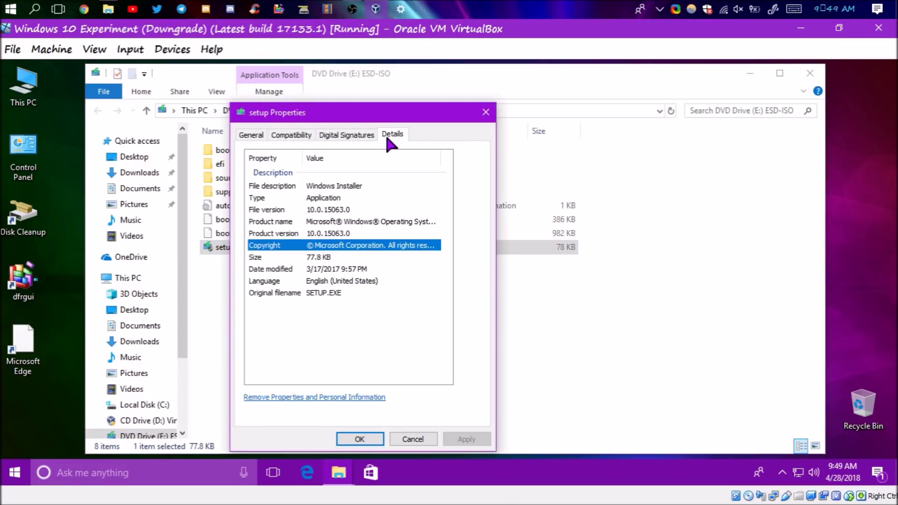
left_click(333, 210)
- Enable compatibility mode for Windows 8 on the DVD drive's setup file and save its properties
left_click(290, 135)
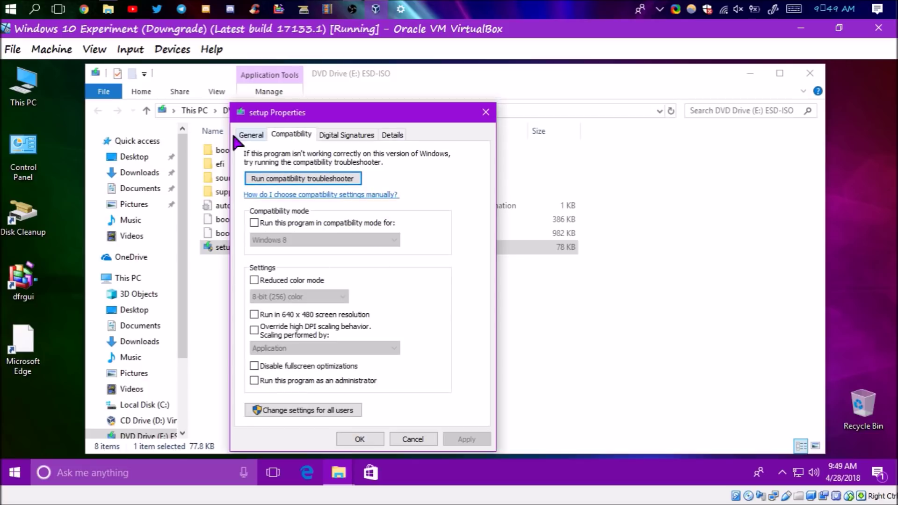
left_click_drag(299, 113, 380, 85)
left_click(335, 196)
left_click(440, 412)
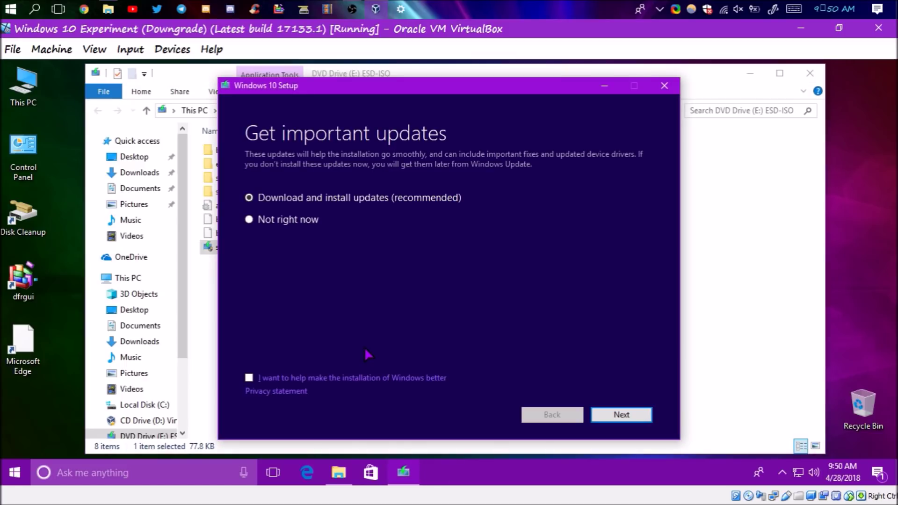
- Choose Not right now for important updates in Windows 10 Setup and accept the license terms
left_click(274, 220)
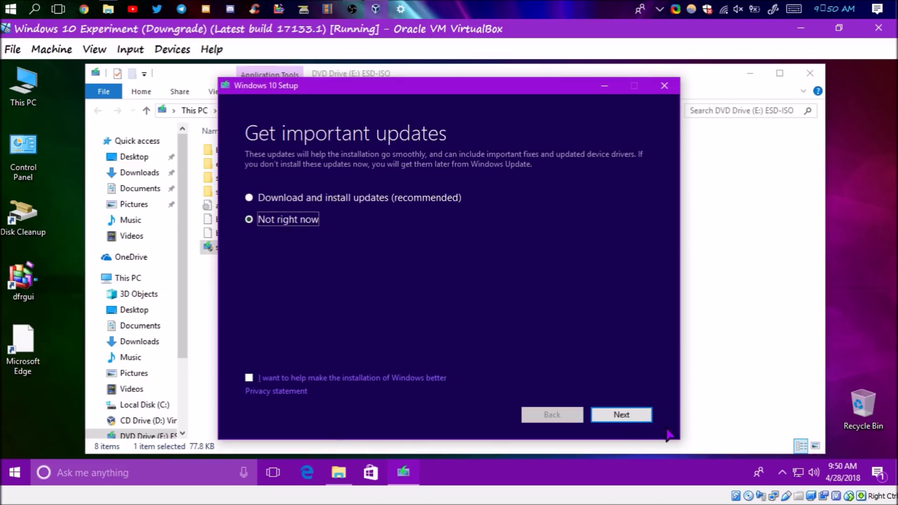
left_click(622, 415)
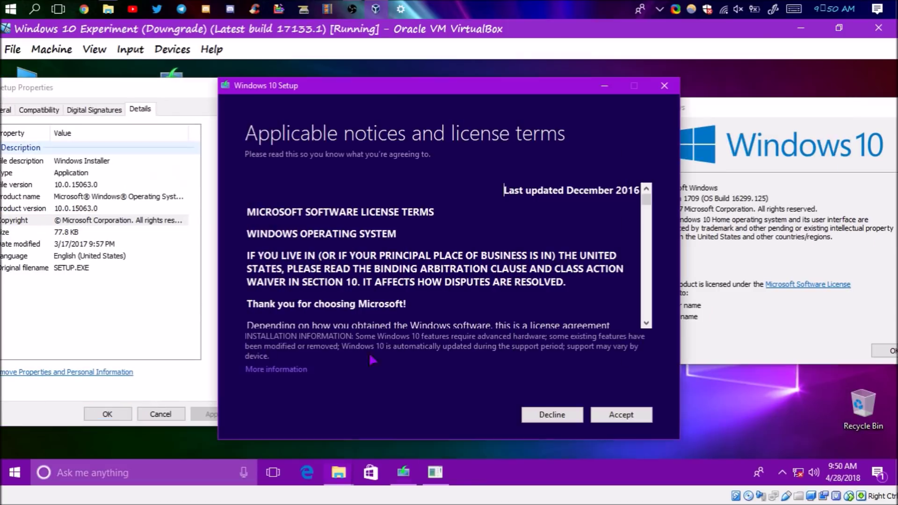
left_click(637, 416)
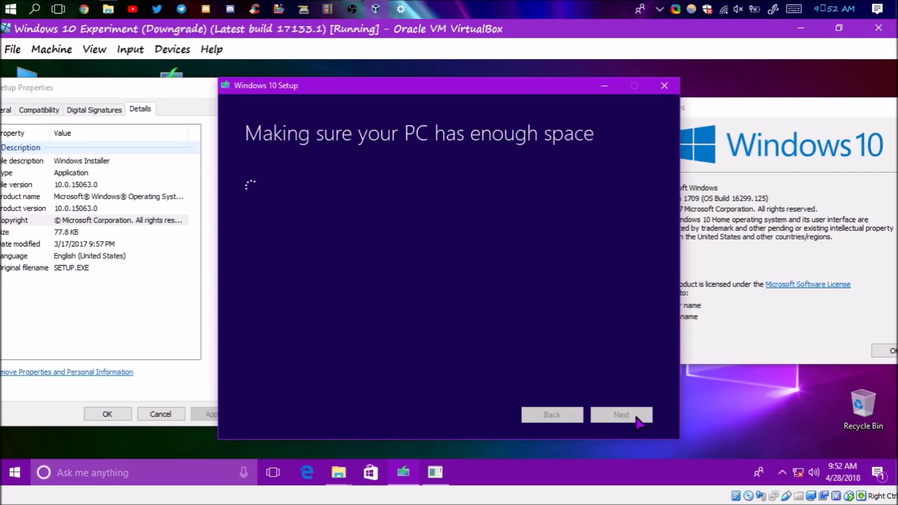
- Take a snapshot of the virtual machine named FCU to CU
left_click(51, 49)
left_click(92, 93)
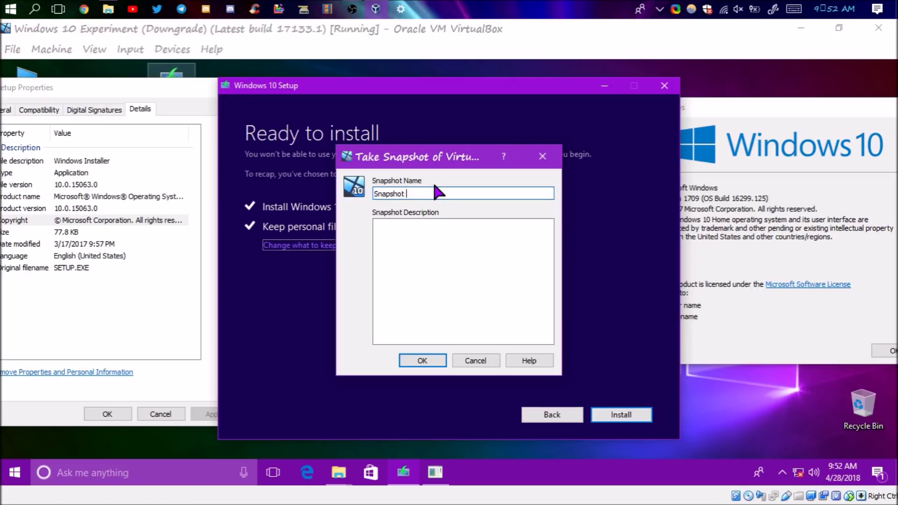
type("FCU to CU")
left_click(434, 357)
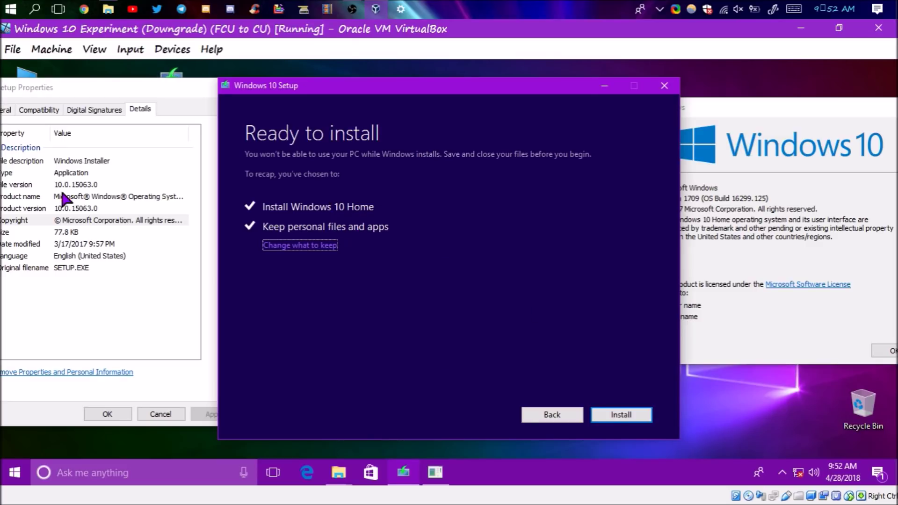
- Start installing Windows 10 Home while keeping personal files and apps
left_click(610, 415)
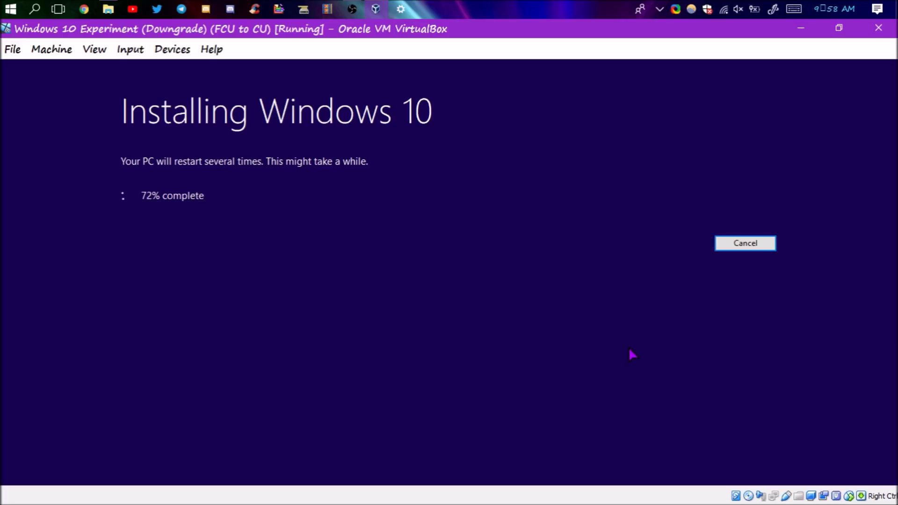
key("super")
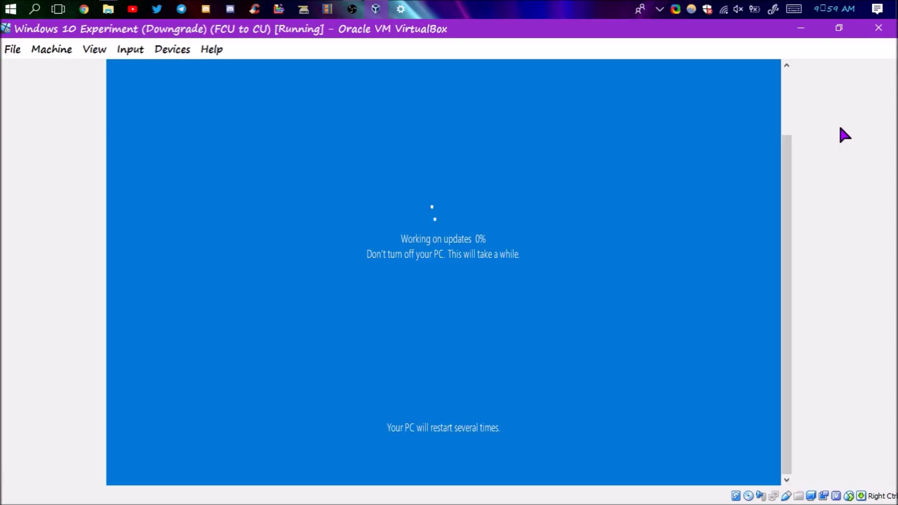
scroll(787, 265, "up", 1)
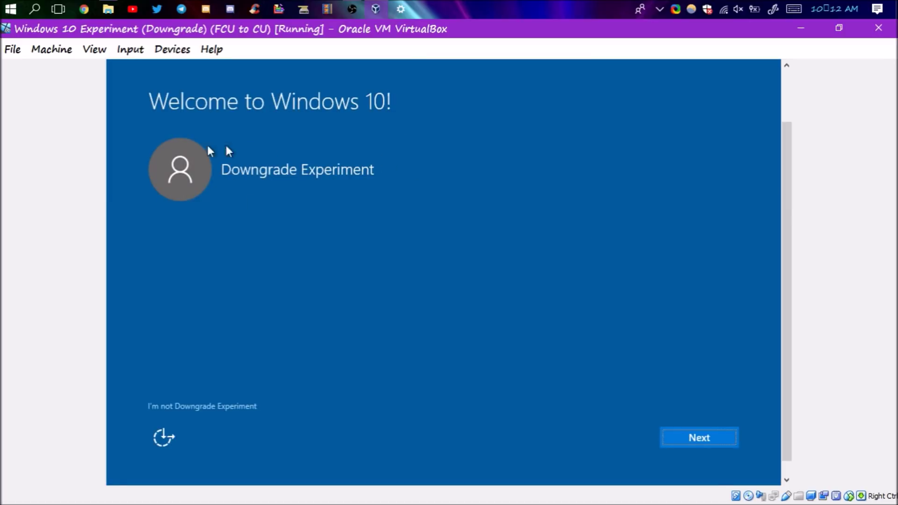
- Continue as the Downgrade Experiment account, set Diagnostics to Basic, and turn off the other privacy settings, including tailored experiences and relevant ads
left_click(706, 445)
left_click(247, 251)
left_click(247, 315)
scroll(247, 310, "down", 1)
left_click(246, 306)
scroll(246, 304, "down", 2)
left_click(244, 277)
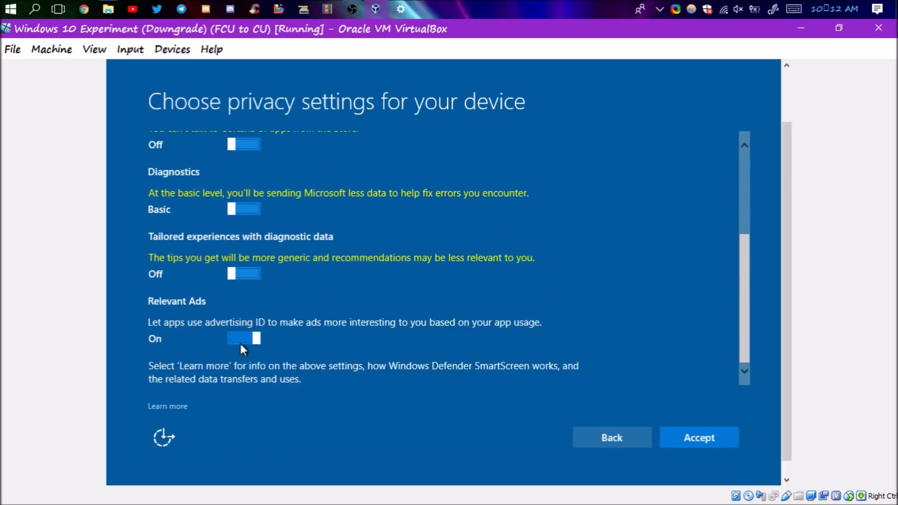
left_click(240, 340)
- Accept the privacy settings and continue through the remaining welcome pages to finish the Windows setup
left_click(691, 435)
left_click(629, 444)
left_click(697, 434)
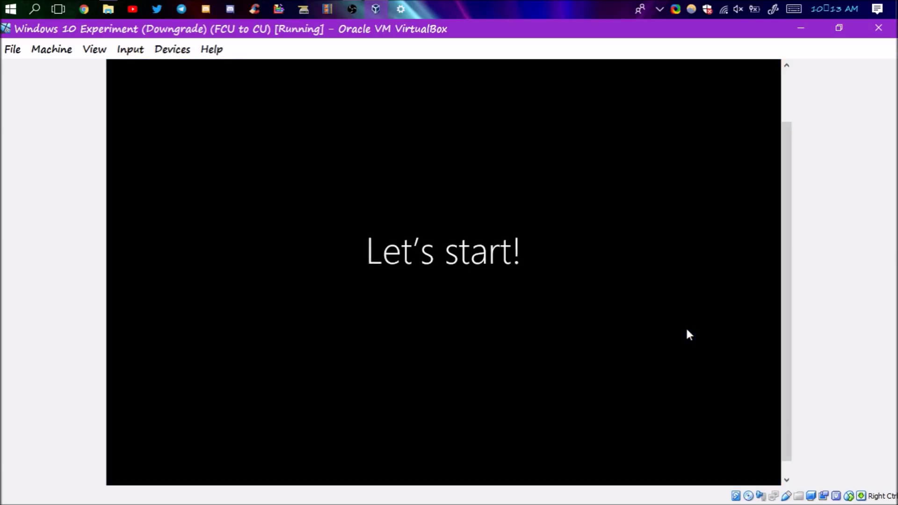
- Examine the Start menu's program list, expanding Windows Administrative Tools and the neighbouring folders
scroll(783, 366, "down", 1)
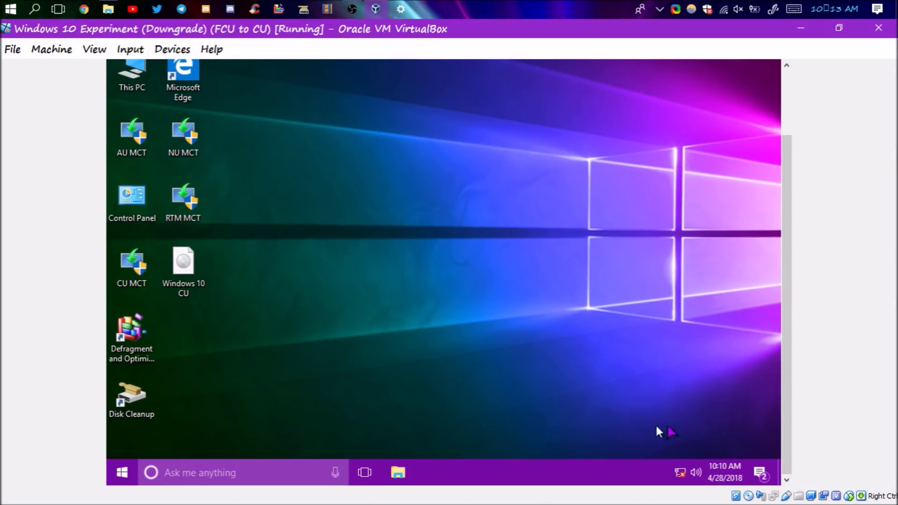
left_click(107, 478)
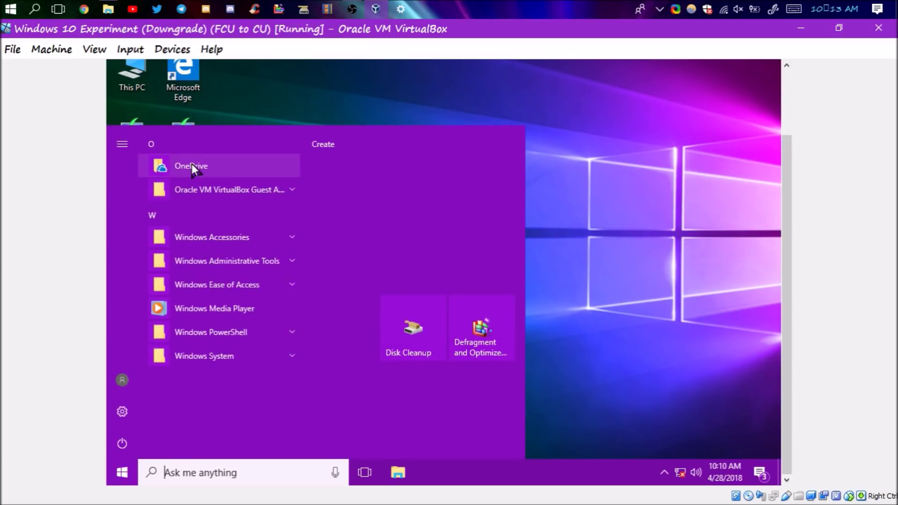
left_click(236, 261)
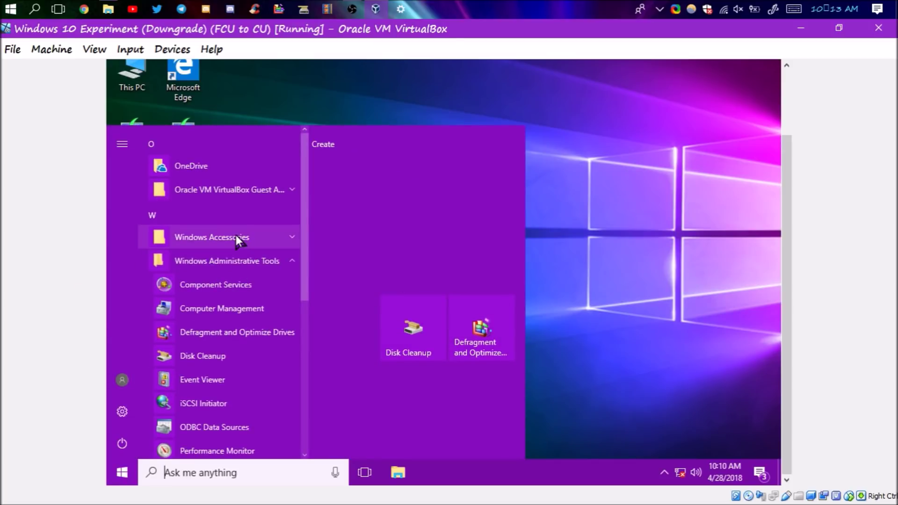
left_click(236, 236)
scroll(243, 293, "down", 8)
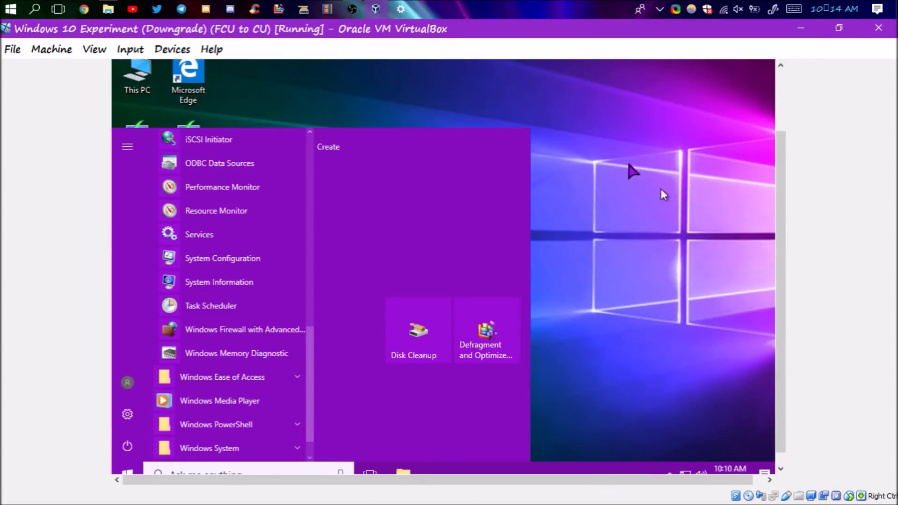
- Insert the Guest Additions CD image into the virtual machine and open This PC in the guest's File Explorer
left_click_drag(784, 306, 782, 241)
left_click(171, 52)
left_click(225, 237)
double_click(142, 84)
left_click(238, 324)
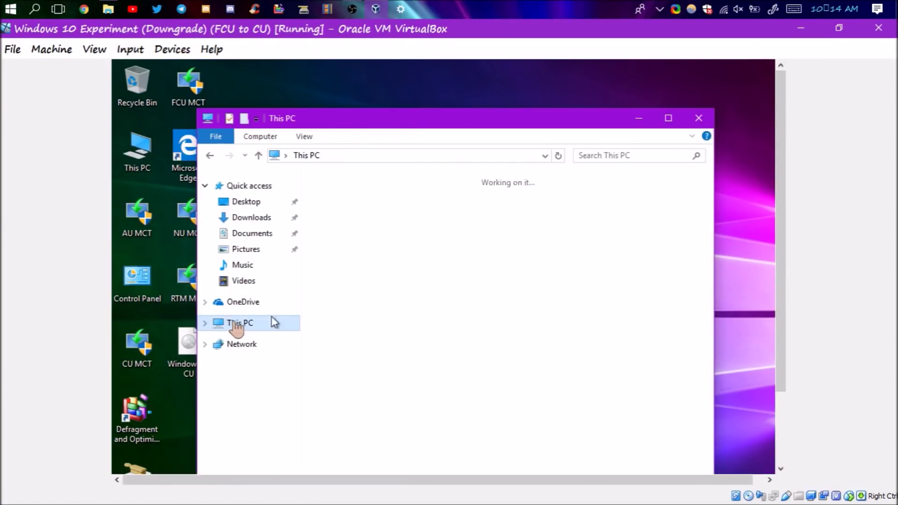
- Install VirtualBox Guest Additions 5.2.8 from CD Drive (D:)
double_click(509, 366)
double_click(441, 349)
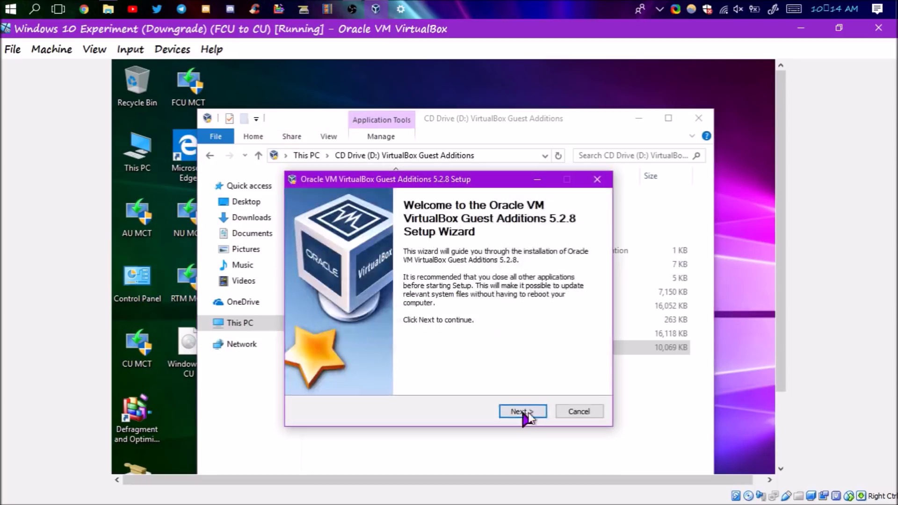
left_click(523, 411)
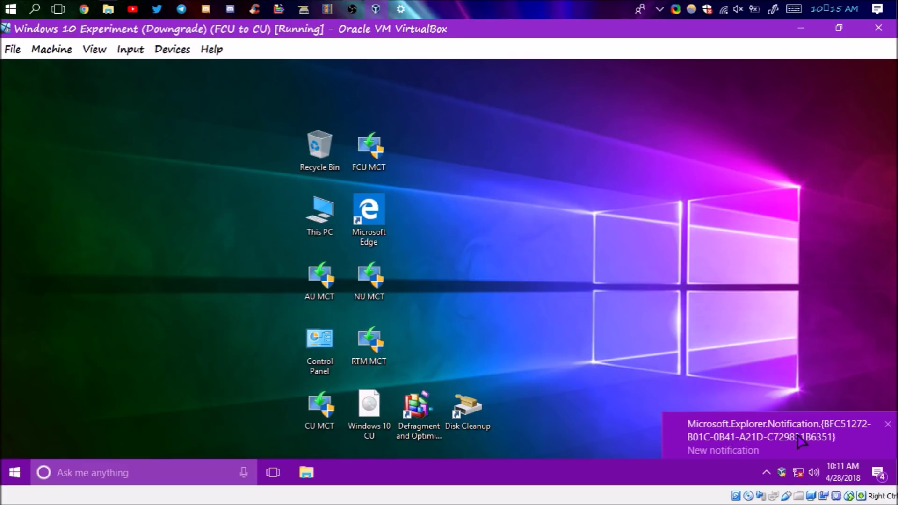
- Dismiss the notifications and move the Recycle Bin icon to the lower-right corner of the desktop
left_click(887, 424)
left_click_drag(323, 149, 465, 201)
left_click(888, 424)
left_click_drag(327, 149, 881, 410)
- Arrange This PC, Control Panel, Microsoft Edge, Disk Cleanup and Defragment in a column along the desktop's left edge
left_click_drag(320, 213, 25, 86)
left_click_drag(319, 341, 24, 150)
left_click_drag(371, 213, 27, 218)
left_click_drag(468, 406, 25, 280)
left_click_drag(417, 407, 25, 344)
- Line up the FCU, CU, AU, NU and RTM MCT icons in a second column, with Windows 10 CU beside it at the top
left_click_drag(369, 146, 171, 84)
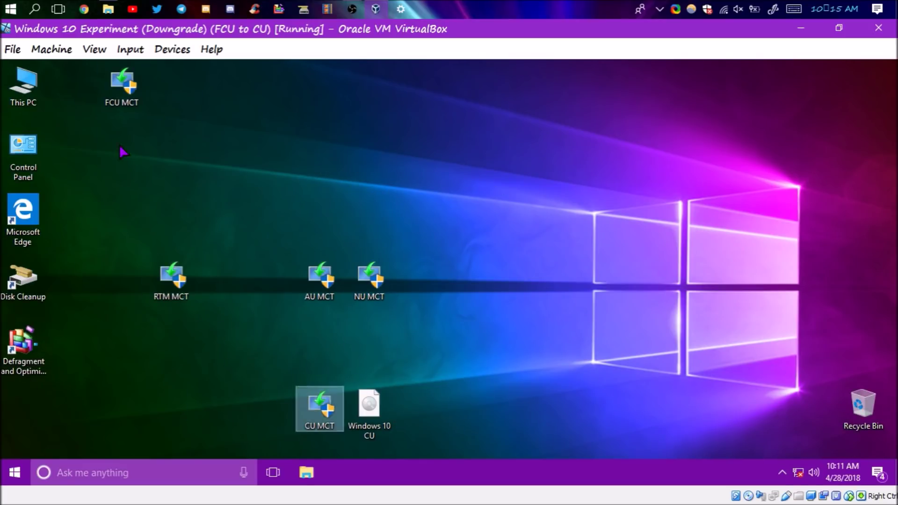
left_click_drag(319, 278, 122, 214)
left_click_drag(369, 278, 122, 278)
left_click_drag(172, 278, 122, 343)
left_click_drag(369, 407, 271, 148)
- Check the installed Windows version with winver and move the About Windows dialog away from the icons
key("super+r")
type("winver")
key("Return")
left_click_drag(229, 93, 633, 136)
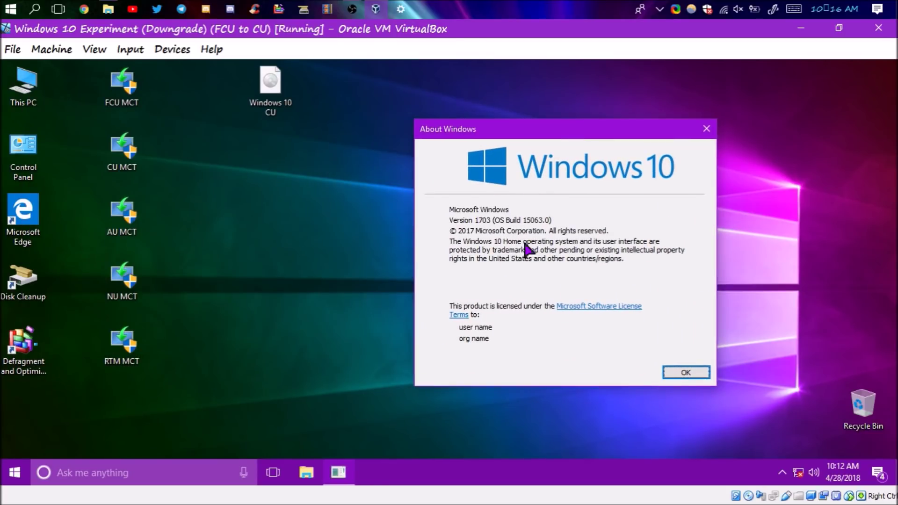
- Examine the Start menu's program folders, including Windows Accessories, Administrative Tools, Ease of Access and PowerShell
left_click(14, 472)
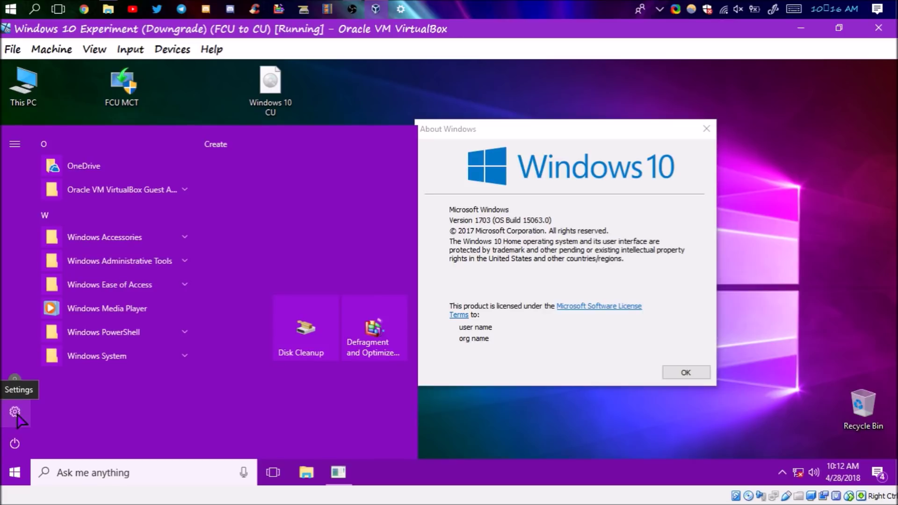
left_click(554, 359)
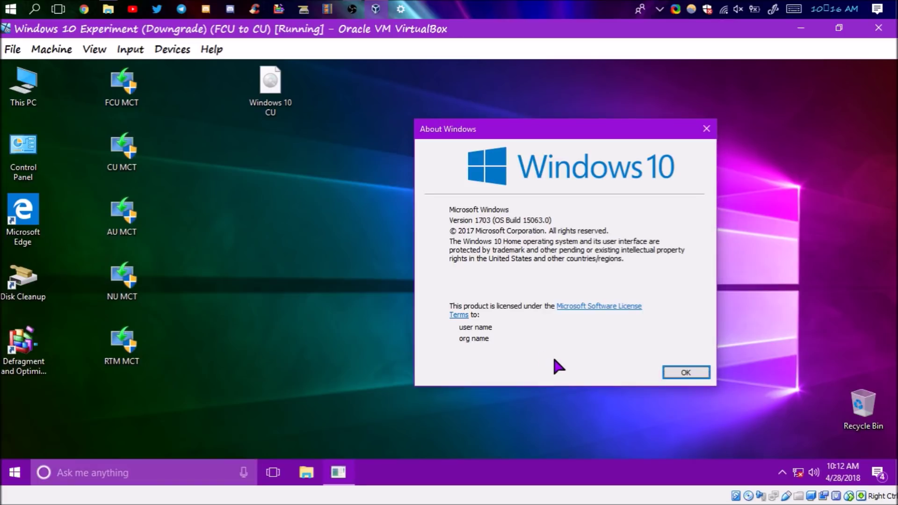
left_click(14, 472)
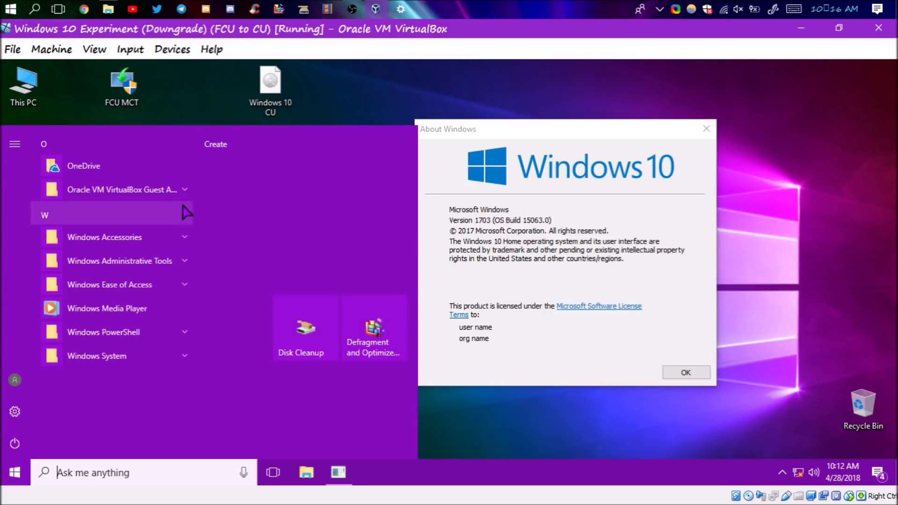
left_click(103, 234)
scroll(132, 261, "down", 10)
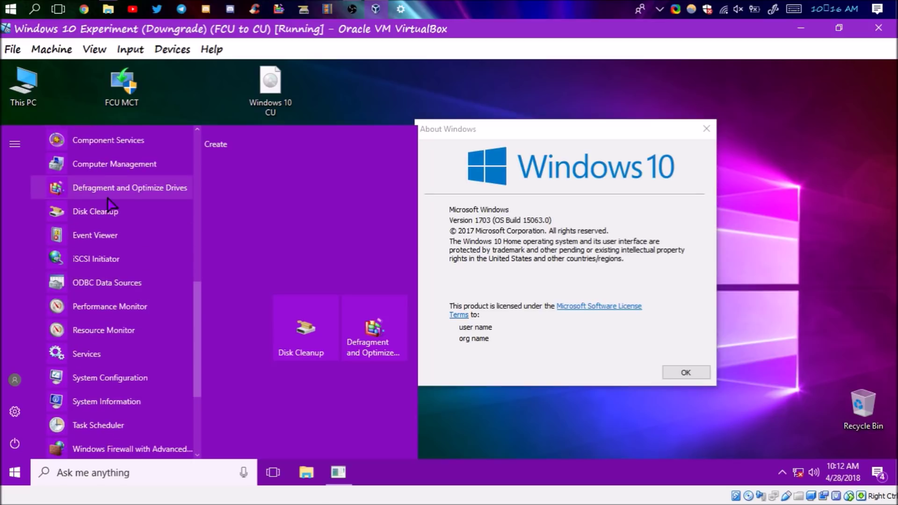
left_click(140, 340)
left_click(163, 411)
scroll(158, 369, "down", 3)
scroll(144, 272, "up", 3)
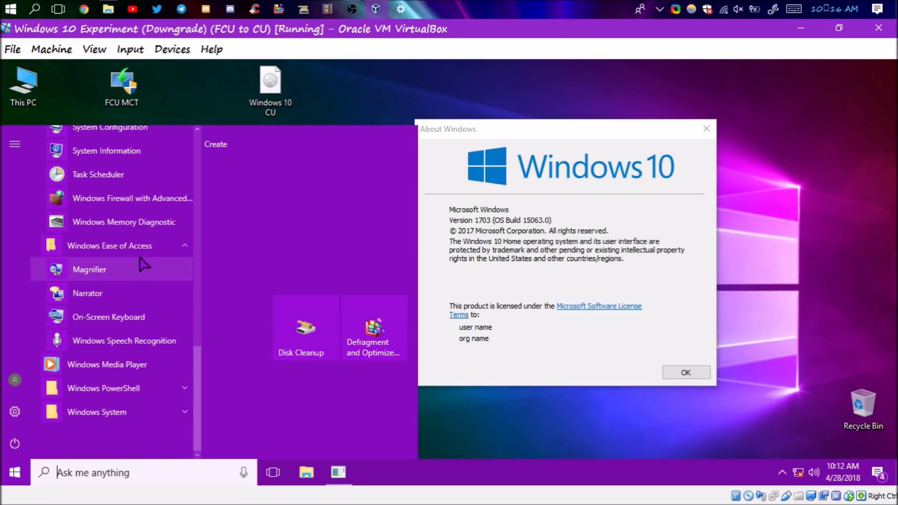
left_click(134, 388)
scroll(114, 320, "down", 4)
- Open This PC, view its system properties, and close the System window
left_click(121, 415)
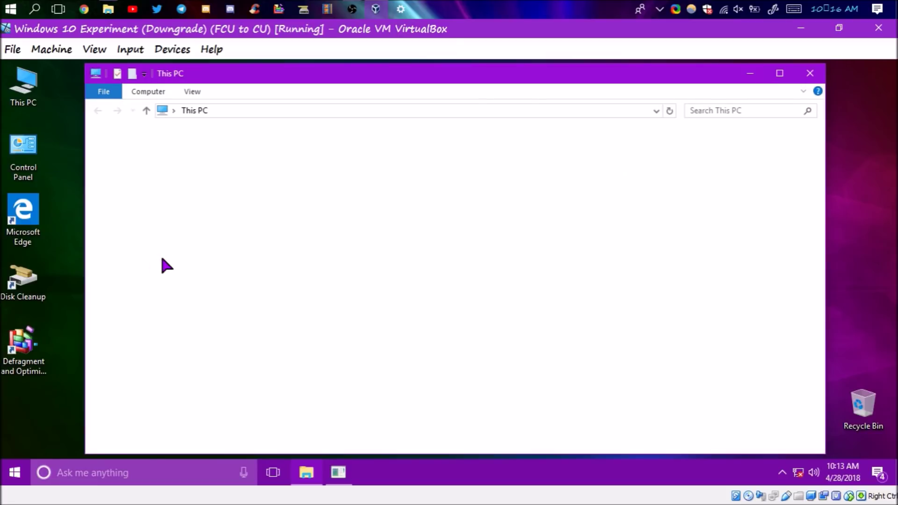
right_click(135, 280)
left_click(166, 270)
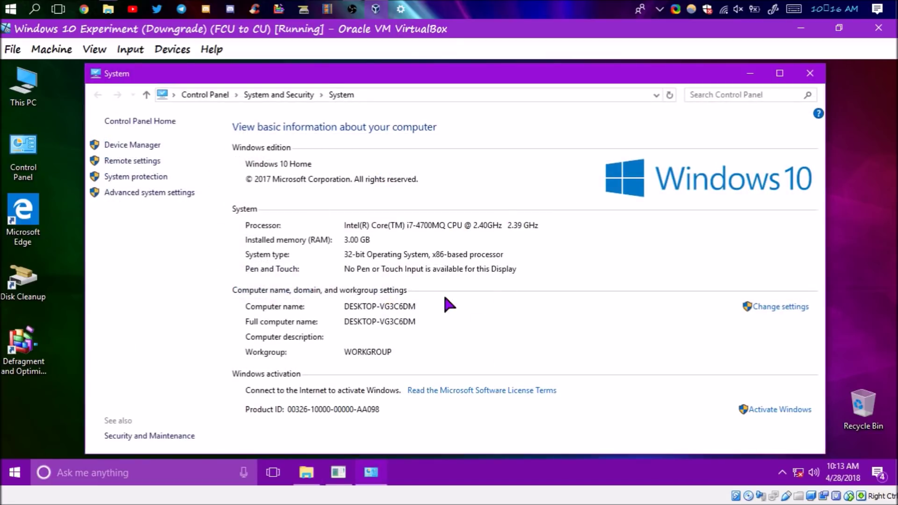
left_click(809, 73)
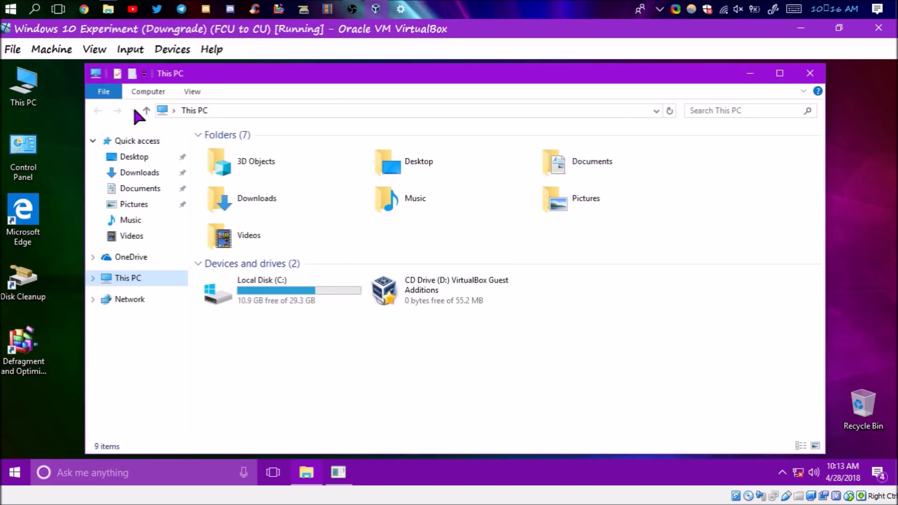
- Open Windows.old on Local Disk (C:) and look through its WINDOWS folder
double_click(253, 286)
double_click(299, 219)
double_click(225, 191)
left_click(97, 111)
double_click(234, 205)
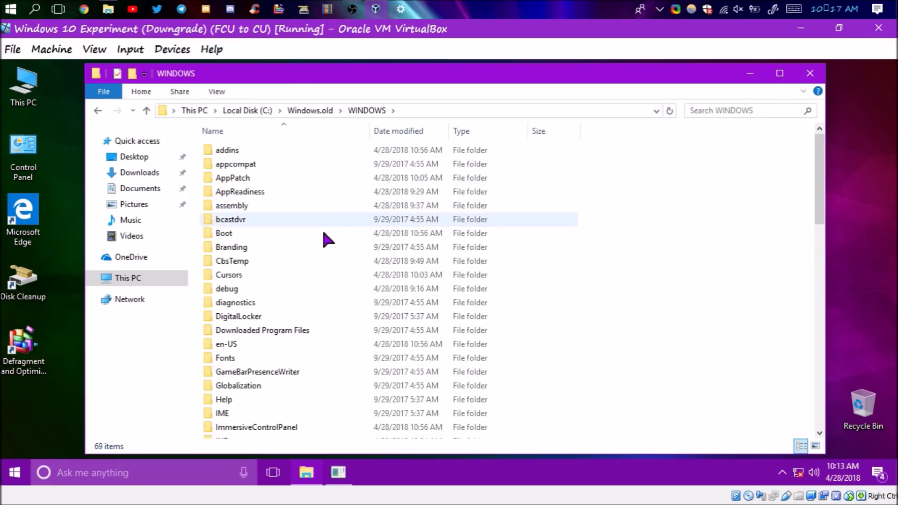
scroll(370, 290, "down", 15)
scroll(243, 280, "up", 9)
scroll(287, 272, "down", 7)
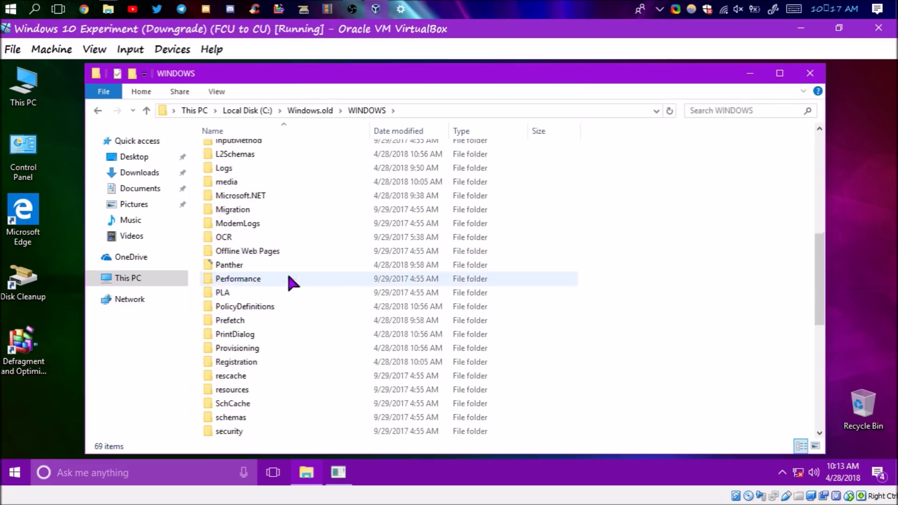
- Look through the System32 folder inside the old WINDOWS folder, including one of its subfolders
double_click(234, 321)
scroll(341, 290, "down", 20)
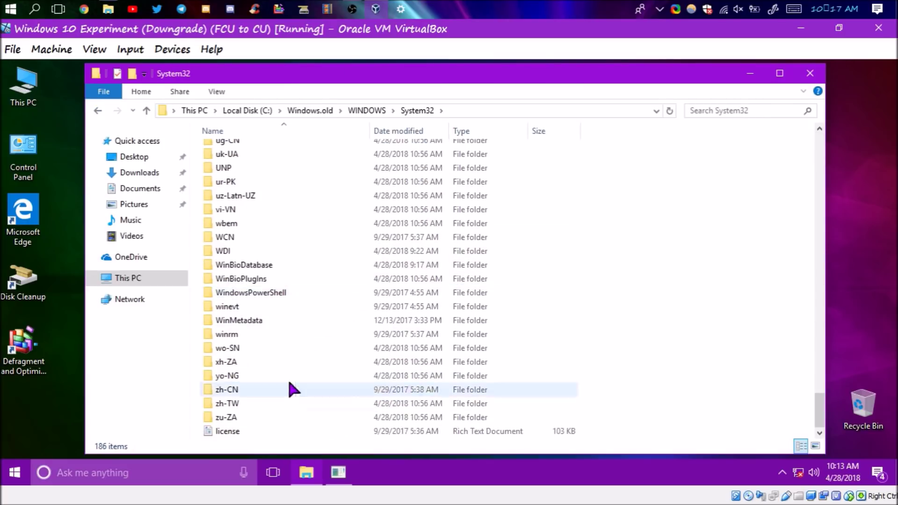
scroll(287, 378, "up", 20)
double_click(229, 271)
double_click(97, 110)
scroll(248, 346, "down", 2)
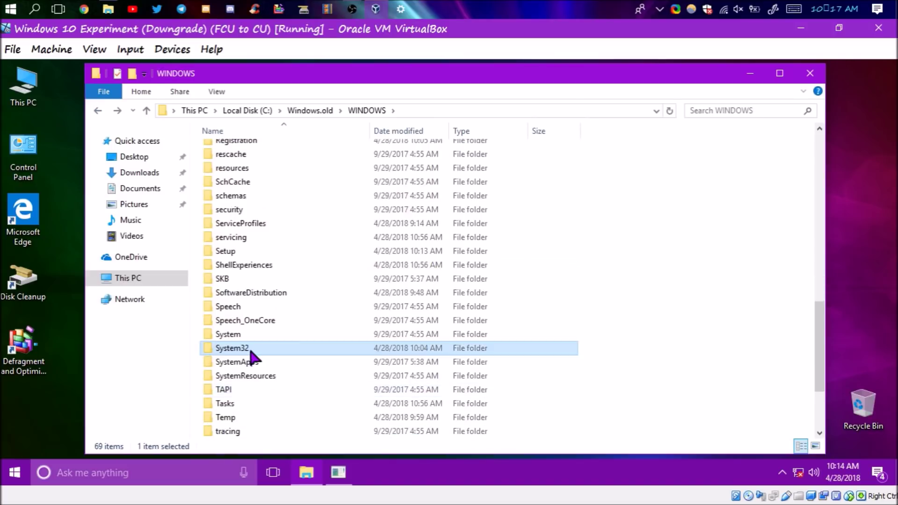
- Look inside the old WINDOWS installation's SystemApps and twain_32 folders
double_click(243, 360)
left_click(98, 109)
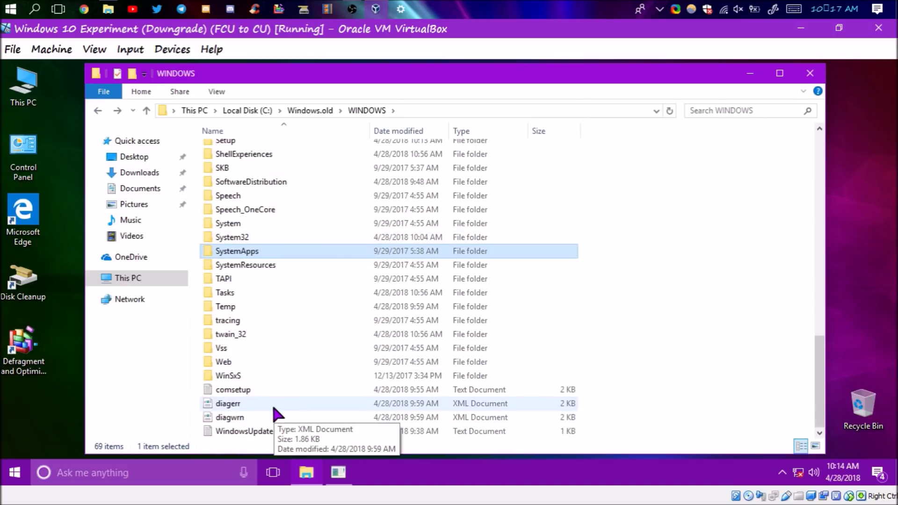
double_click(242, 333)
left_click(97, 111)
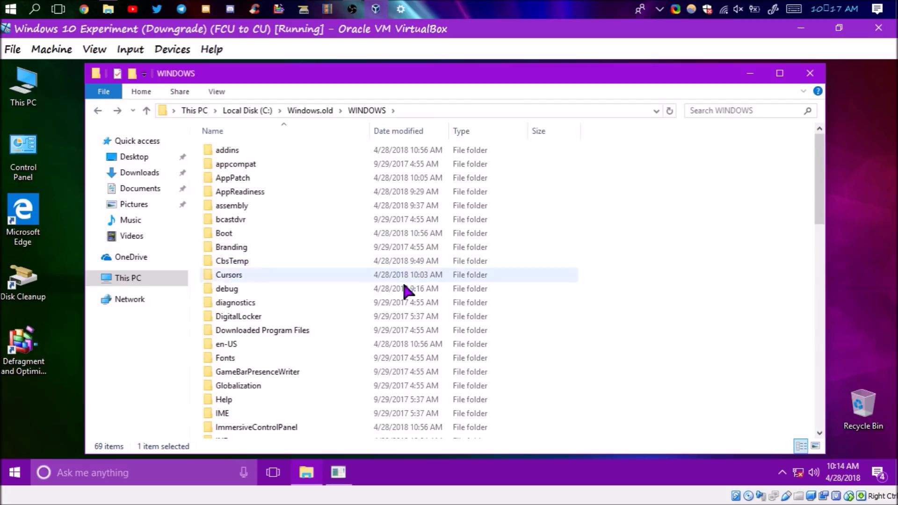
- Inspect the old installation's diagnostics folder with its system subfolder, and the Boot folder
double_click(397, 302)
double_click(228, 179)
double_click(225, 316)
double_click(98, 111)
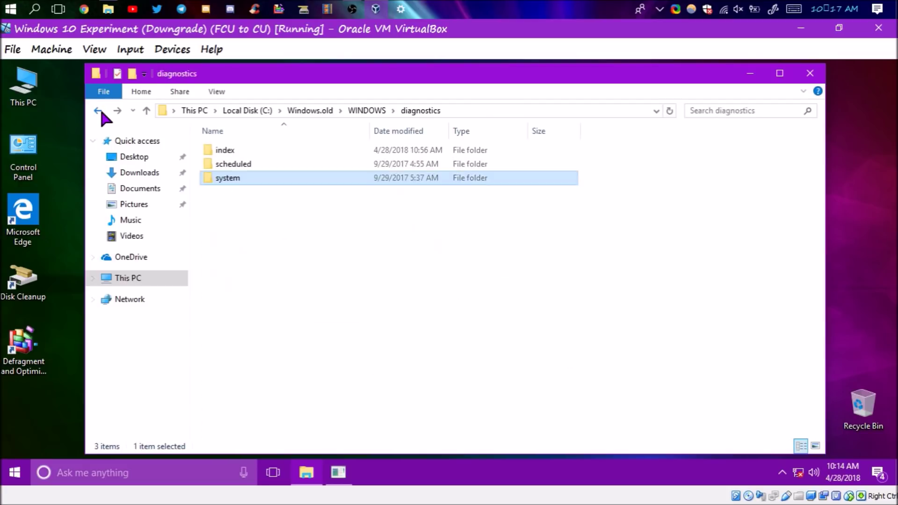
left_click(98, 110)
double_click(234, 233)
key("alt+Left")
scroll(340, 218, "down", 15)
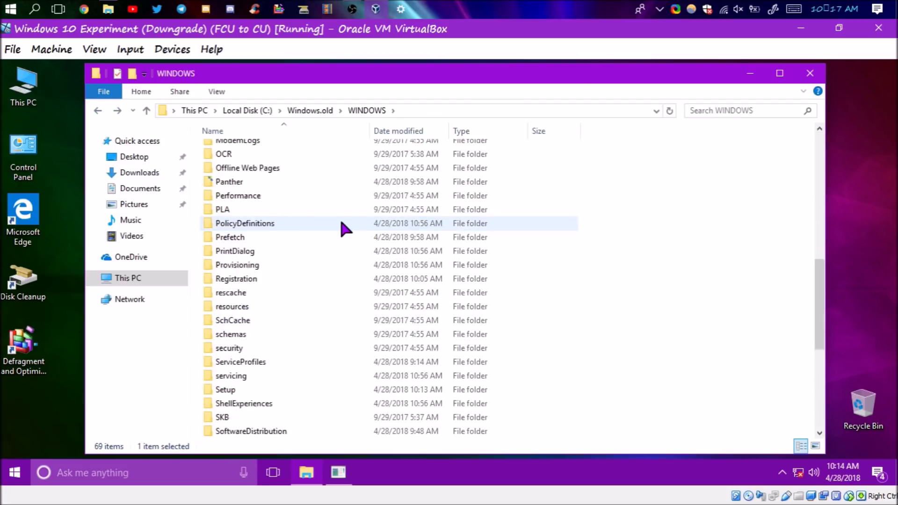
- Look through the old installation's WinSxS folder and the Speech subfolder of System
scroll(277, 380, "down", 1)
double_click(260, 375)
scroll(287, 251, "down", 20)
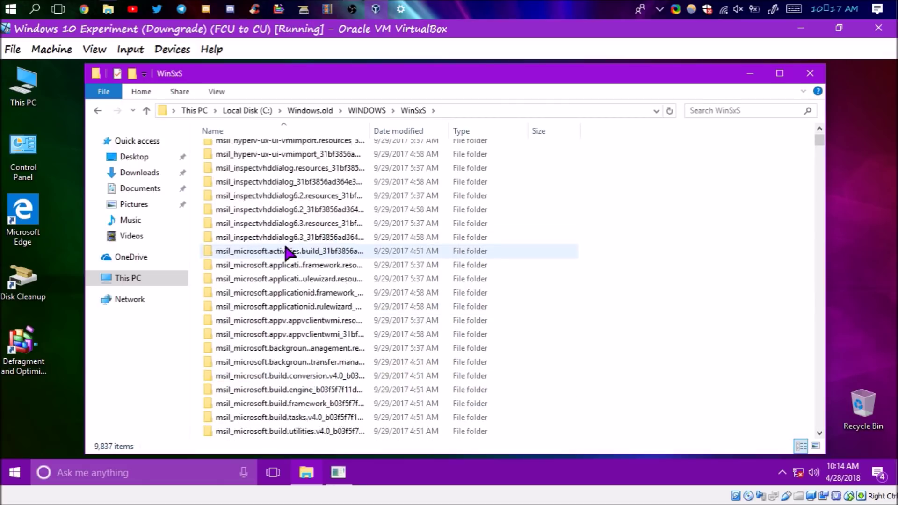
left_click(98, 110)
double_click(221, 278)
double_click(227, 150)
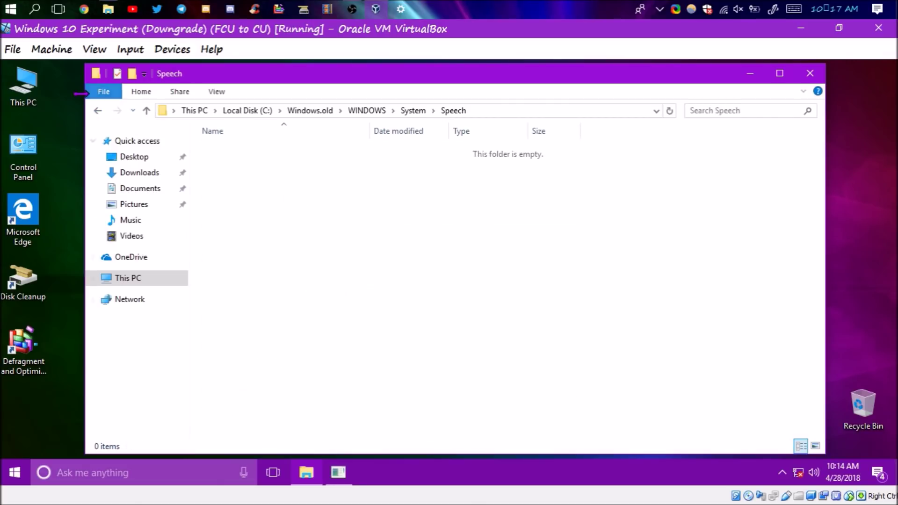
- Go back up to Windows.old and look inside the Downgrade Experiment user folder and the ProgramData folder
left_click(146, 110)
left_click(146, 111)
left_click(147, 111)
double_click(239, 192)
double_click(243, 150)
left_click(99, 111)
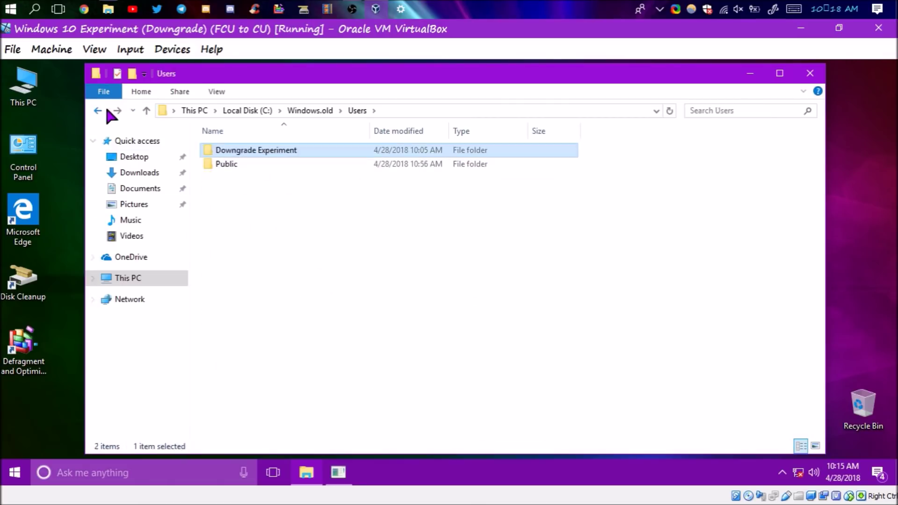
left_click(100, 110)
double_click(233, 177)
left_click(98, 111)
- Browse Windows.old's Program Files to the WindowsPowerShell modules and open the Test folder of Microsoft.PowerShell.Operation.Validation 1.0.1
double_click(240, 164)
double_click(250, 302)
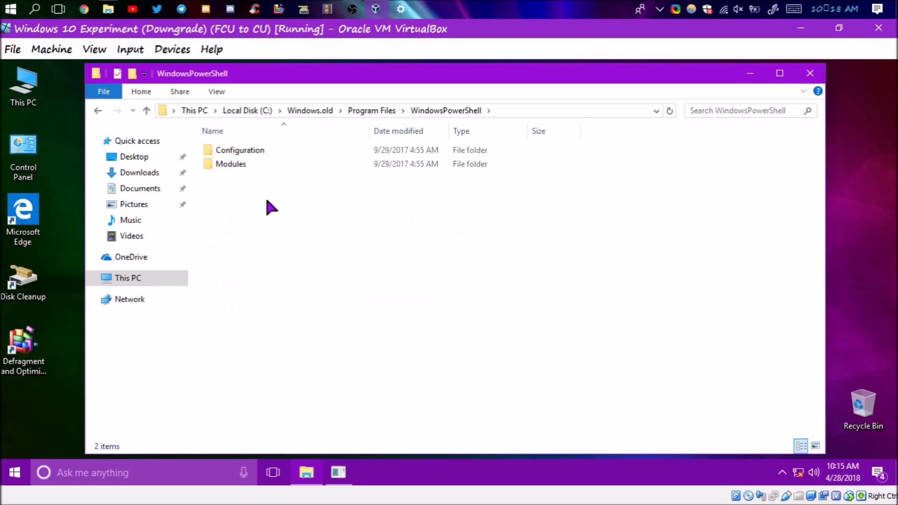
double_click(231, 163)
double_click(301, 191)
double_click(264, 150)
left_click(97, 110)
left_click(98, 110)
double_click(244, 150)
double_click(248, 150)
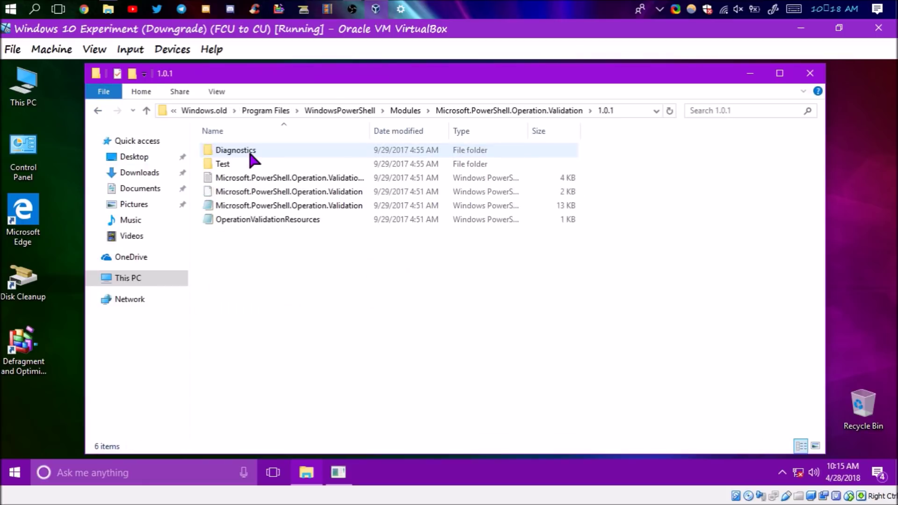
double_click(219, 164)
- View the details and security properties of the Microsoft.PowerShell.Operation.Validation.Tests script and close its properties
right_click(251, 163)
left_click(290, 363)
left_click(338, 148)
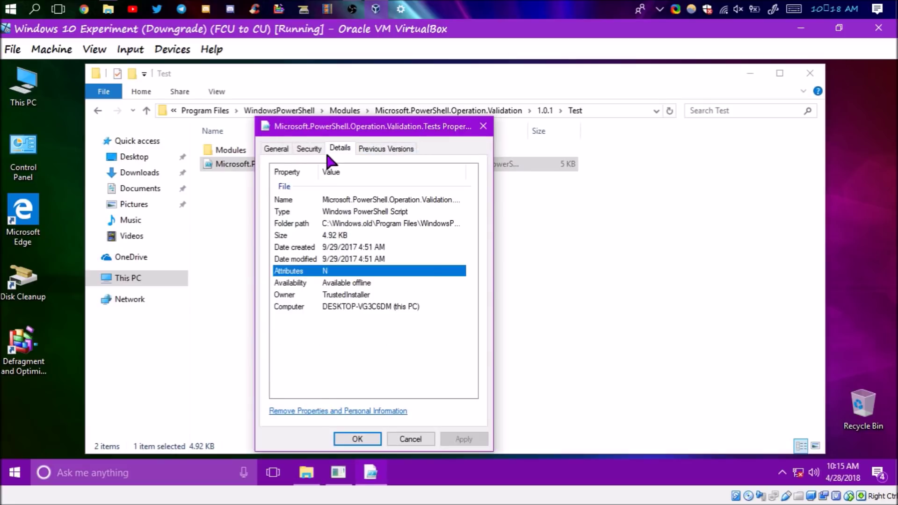
left_click(309, 148)
left_click(497, 125)
- Return to This PC and close both File Explorer and the About Windows dialog
left_click(204, 110)
left_click(201, 110)
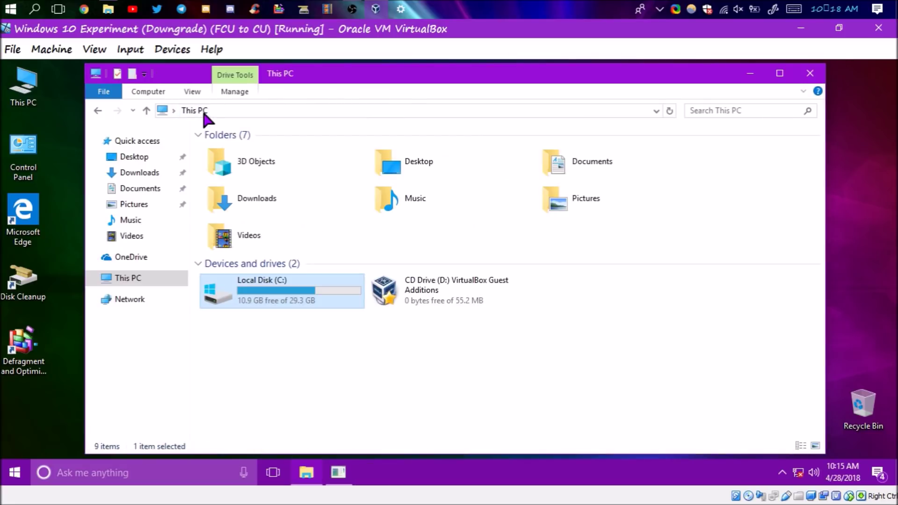
left_click(810, 74)
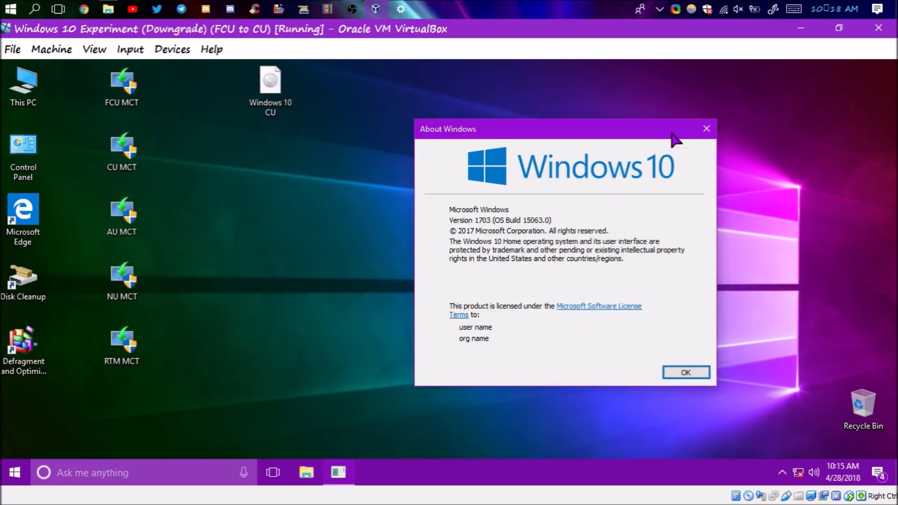
key("Return")
- Search Windows for "settings"
left_click(117, 472)
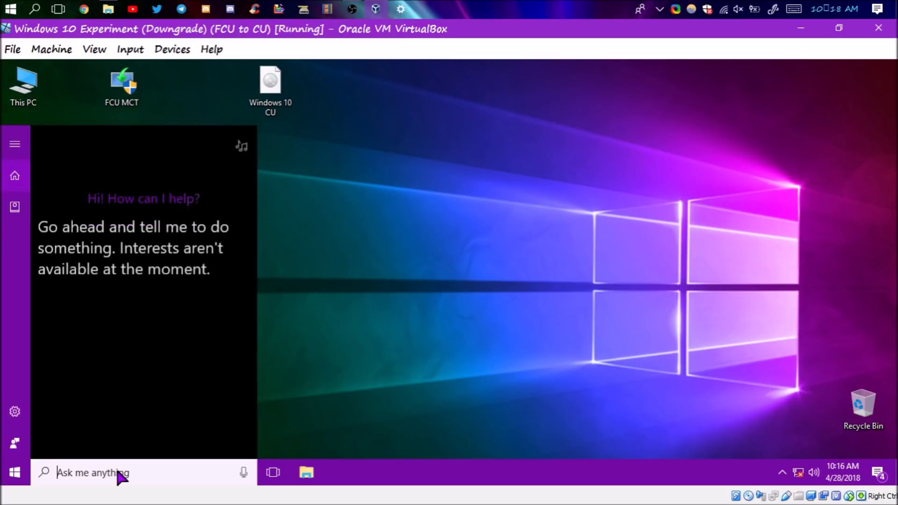
type("settings")
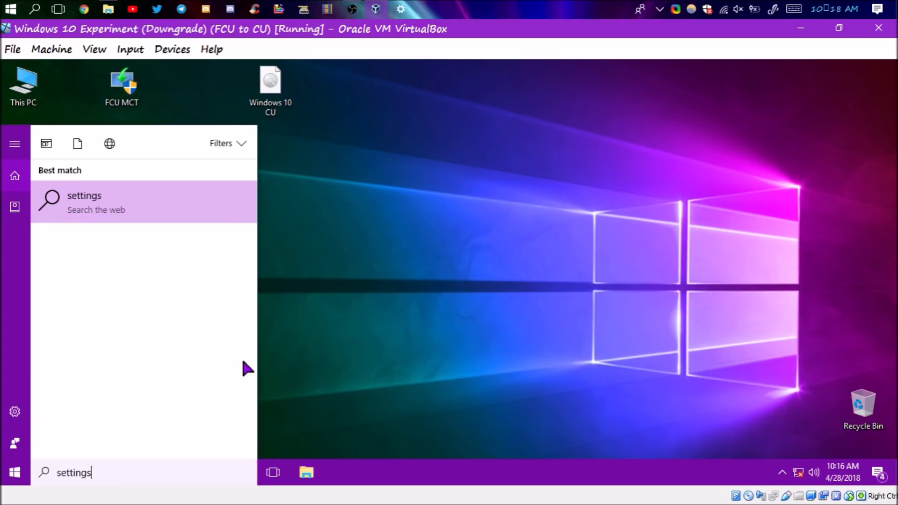
- Look through Cortana's settings, check the Settings entry in the Start menu and return to the desktop
left_click(15, 411)
scroll(86, 392, "down", 10)
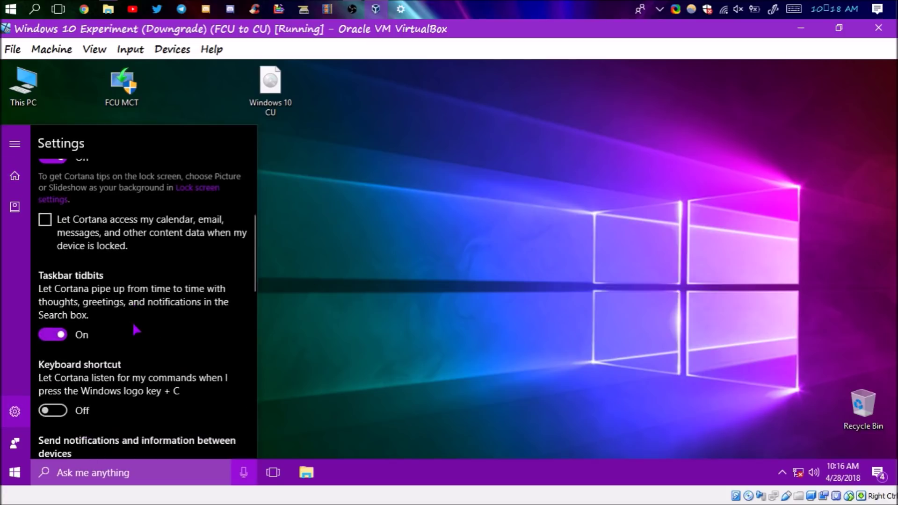
scroll(86, 393, "up", 8)
key("super")
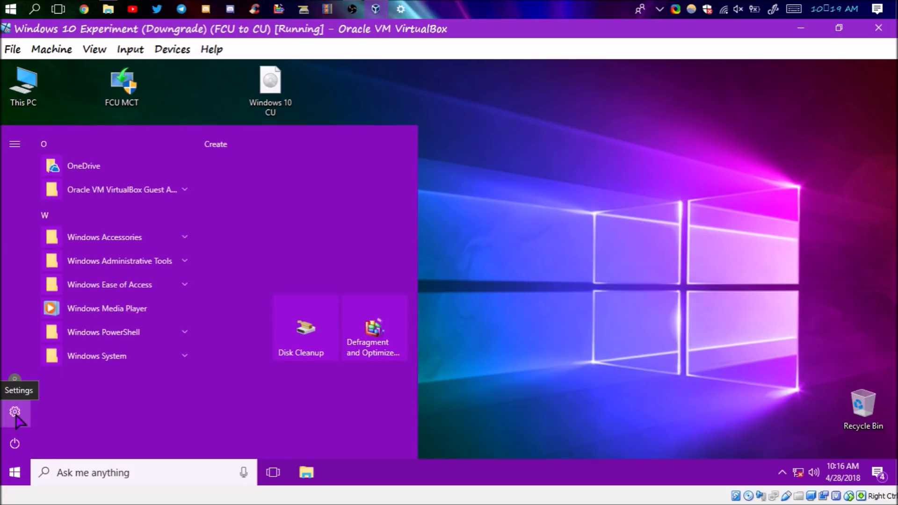
left_click(537, 272)
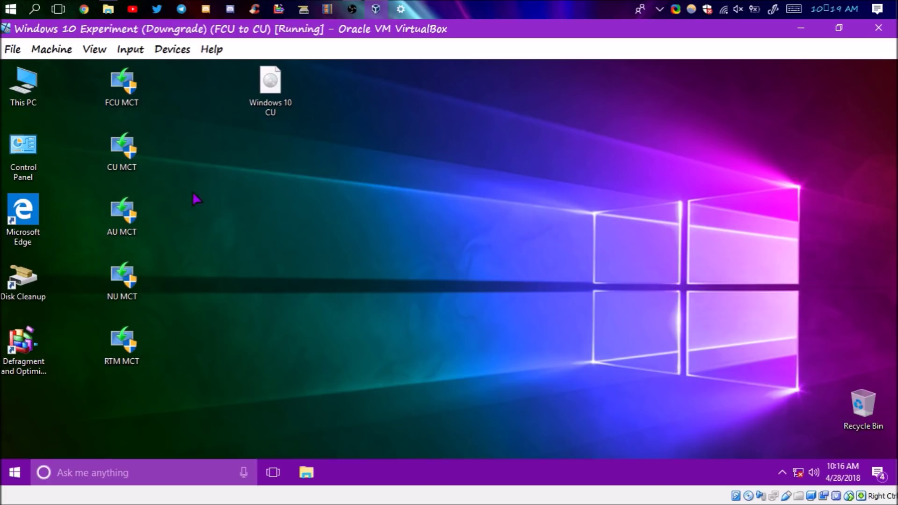
- Run the AU MCT media creation tool with administrator approval and connect the virtual machine's network adapter
double_click(141, 243)
left_click(419, 360)
left_click(172, 49)
left_click(575, 325)
left_click(575, 324)
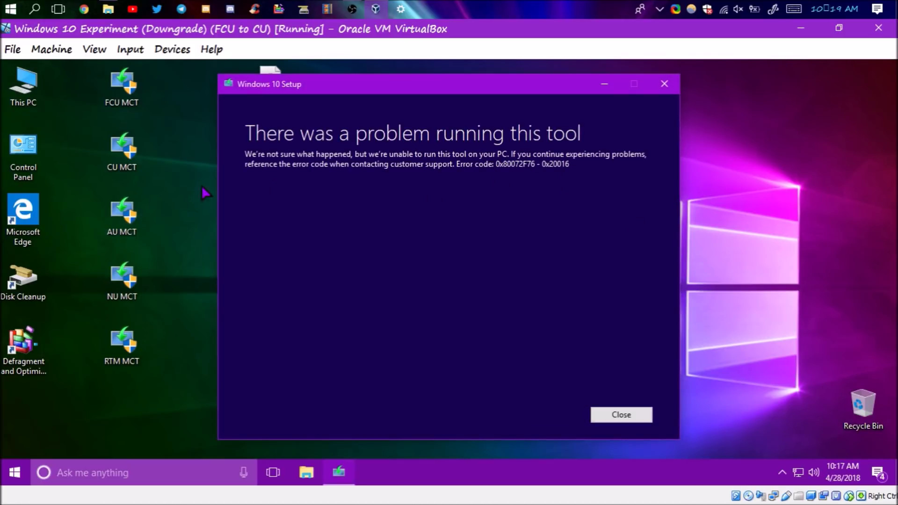
- Close the setup window, try running the AU MCT tool again and close it
left_click(665, 84)
double_click(123, 214)
left_click(431, 363)
left_click(664, 83)
- Copy the Windows 10 AU disc image from the host into the virtual machine and mount it to show its files
key("alt+Tab")
left_click_drag(673, 225, 358, 265)
left_click(418, 229)
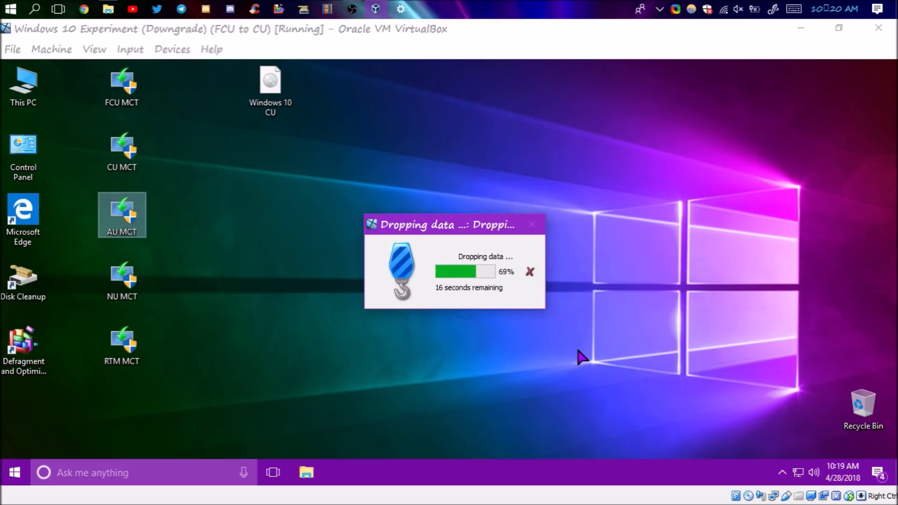
double_click(378, 218)
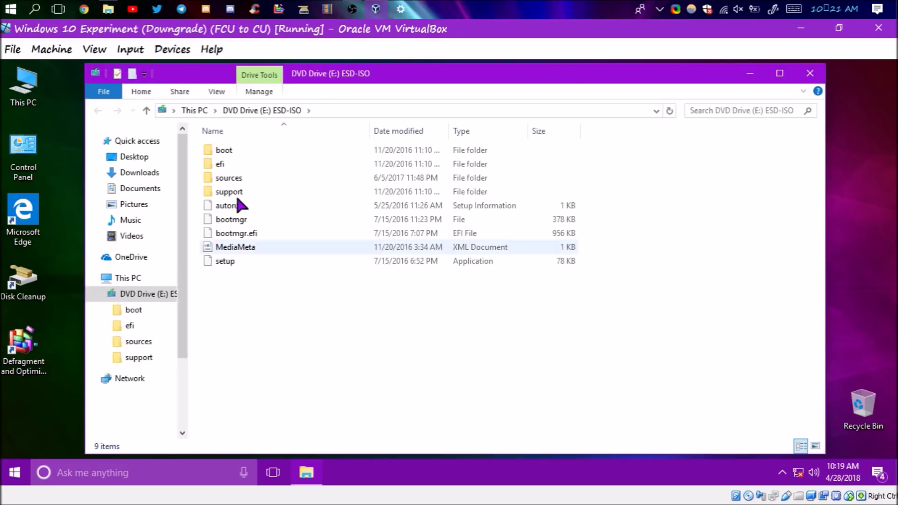
- Check the version details of the mounted disc's setup application and set its compatibility mode to Windows 8
right_click(241, 260)
left_click(265, 390)
left_click(399, 135)
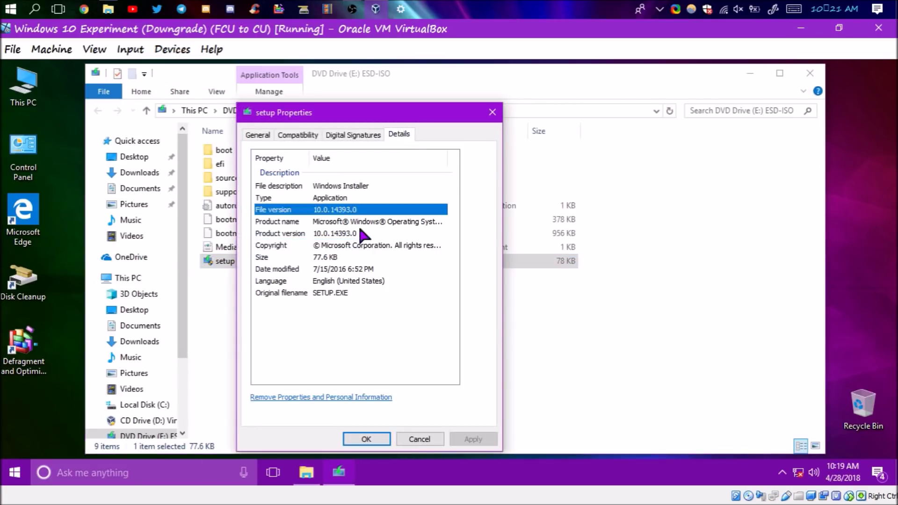
left_click(298, 134)
left_click(324, 221)
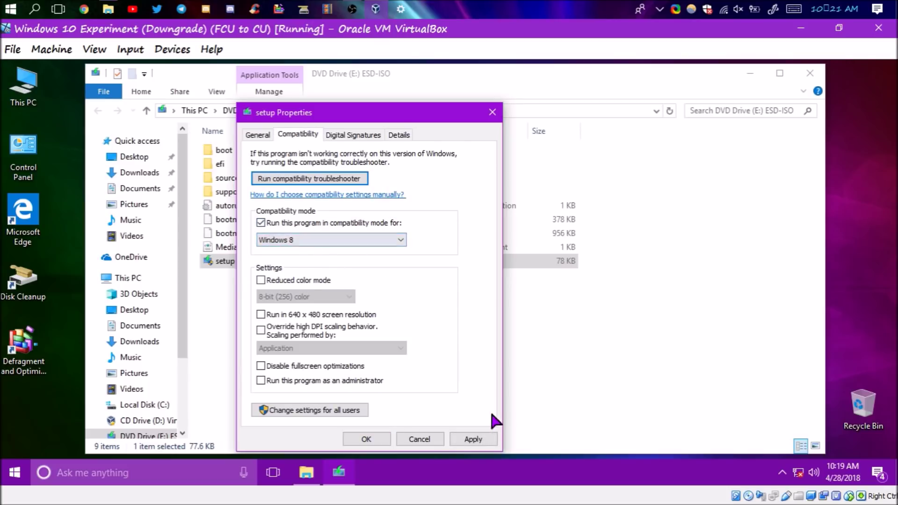
left_click(366, 438)
- Run setup with administrator approval, agree to continue without a way back to Windows 8, and proceed past the updates page
double_click(264, 260)
left_click(359, 356)
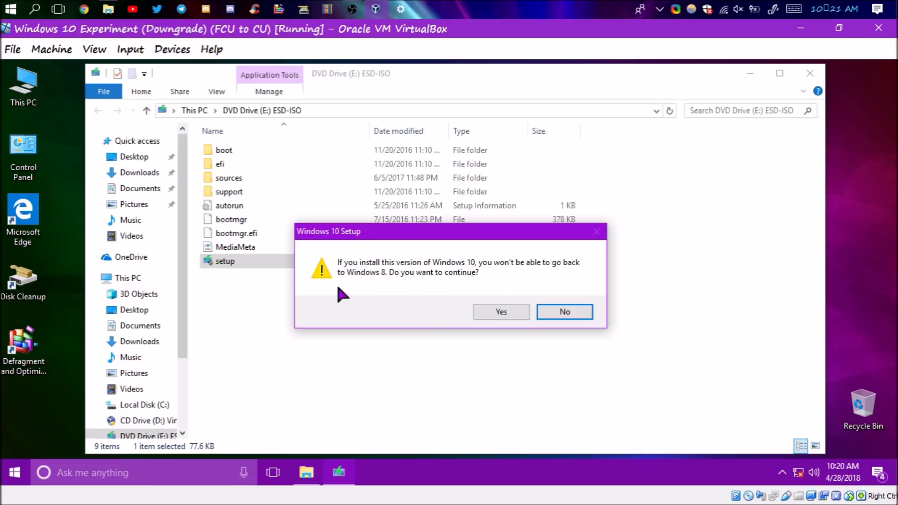
left_click(518, 312)
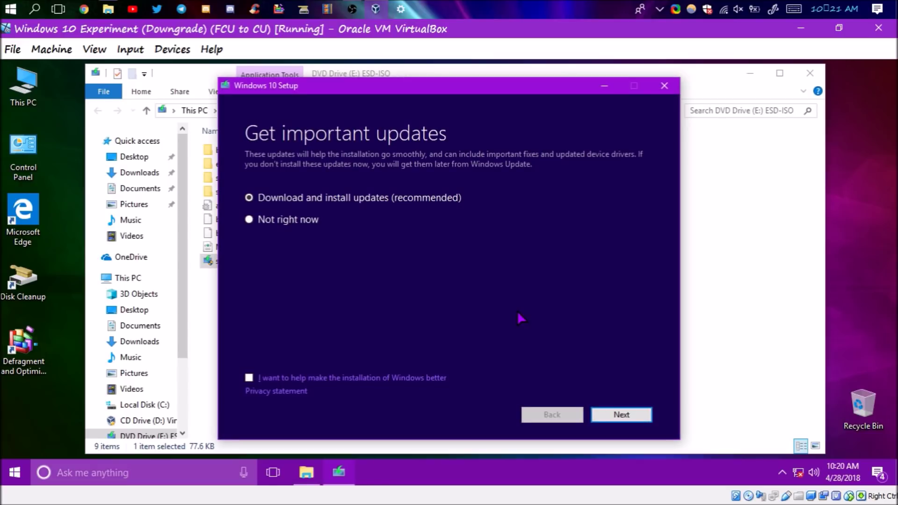
left_click(635, 418)
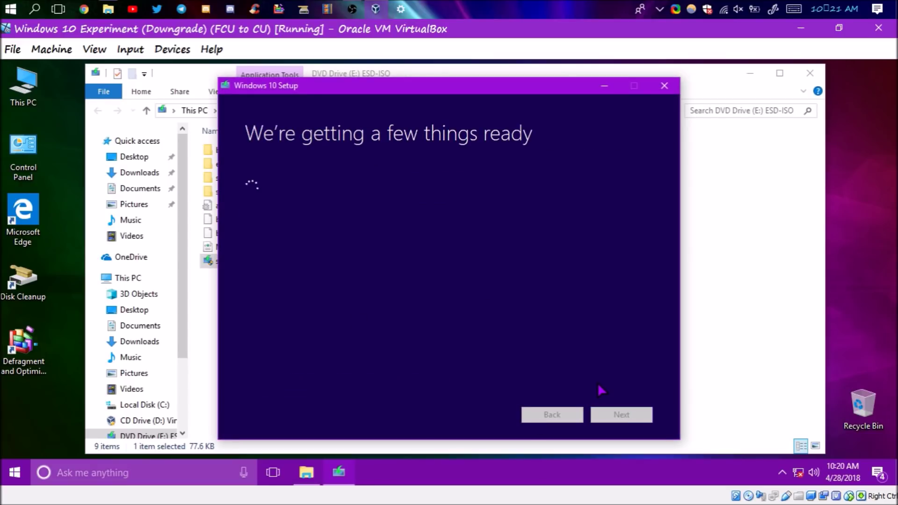
left_click(624, 415)
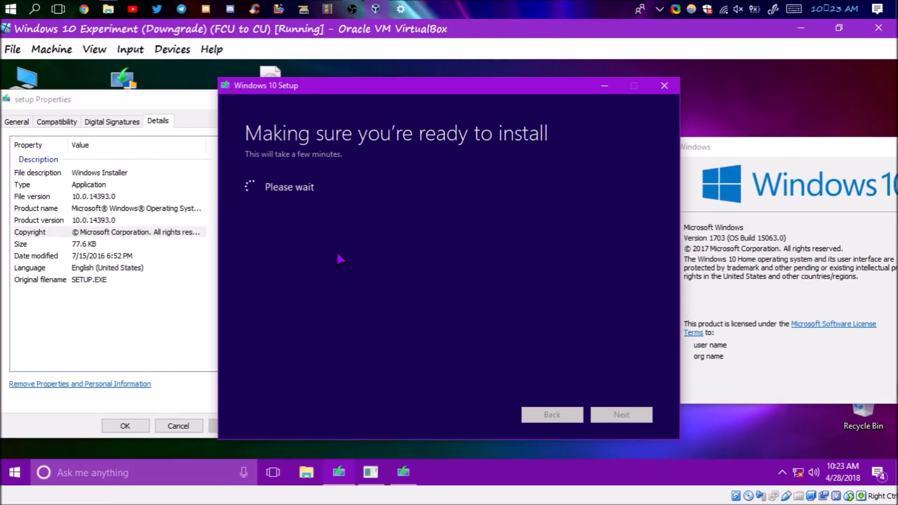
- View the account options in the Start menu and dismiss them
left_click(14, 380)
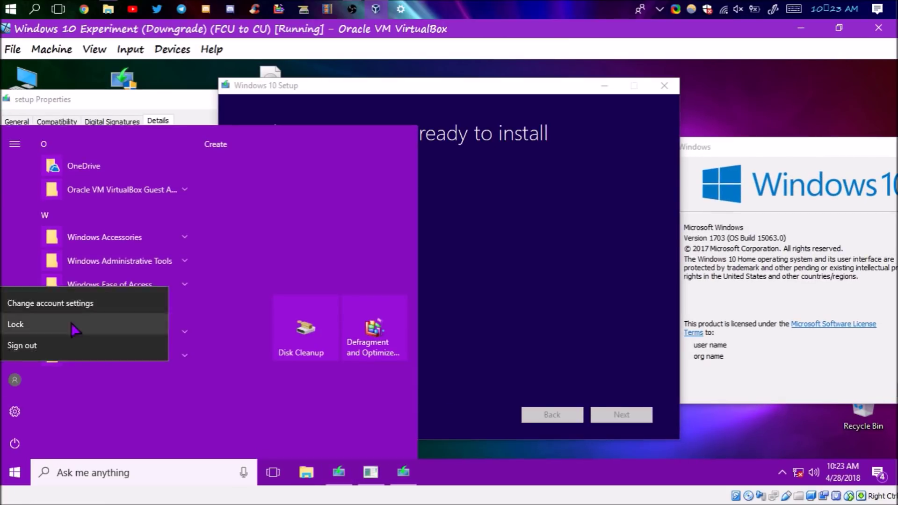
left_click(509, 235)
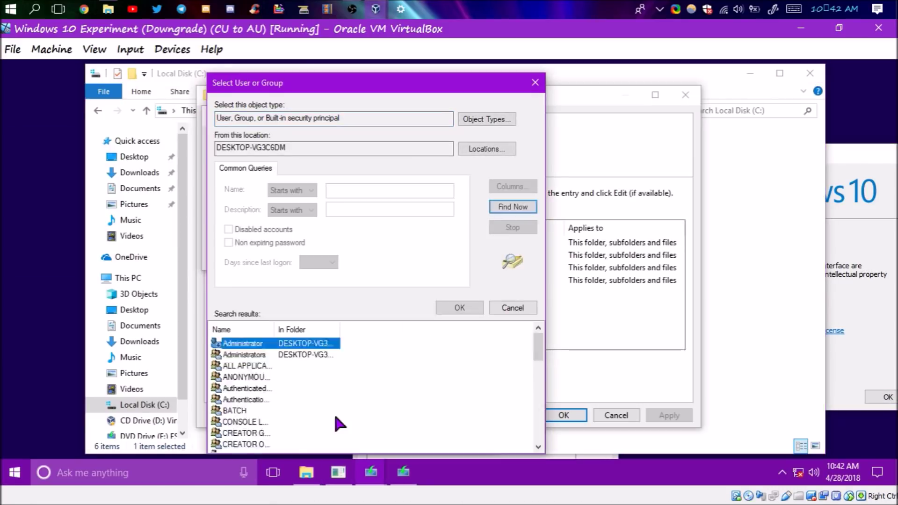
- Make Downgrade Experiment the owner of C:\Windows.old and replace all child permission entries with inheritable ones
scroll(267, 415, "down", 7)
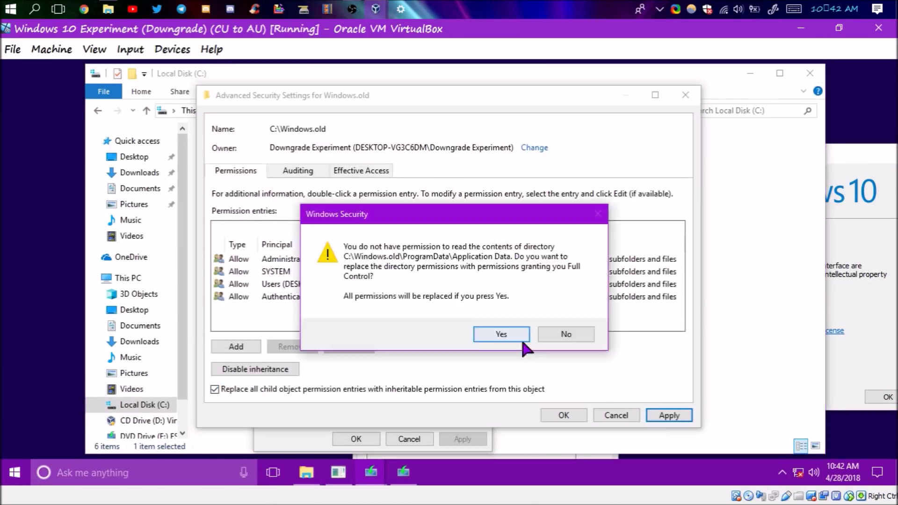
left_click(500, 333)
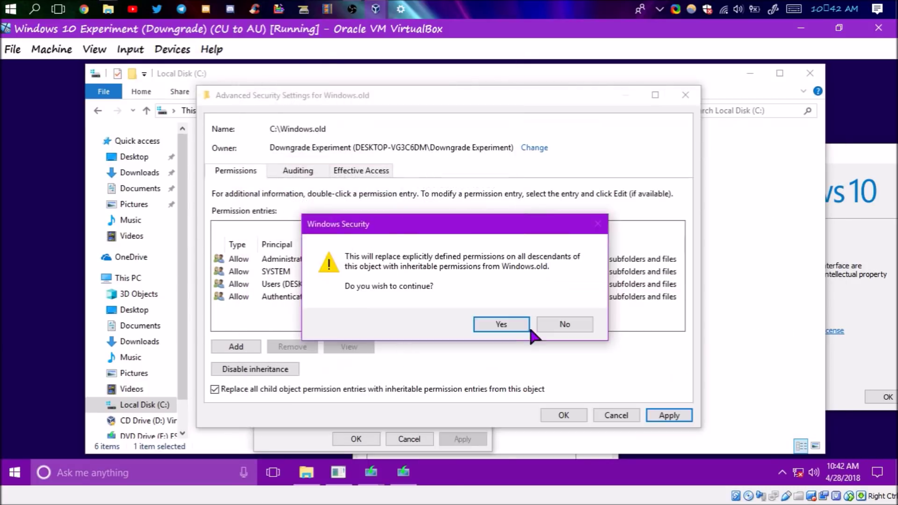
left_click(509, 323)
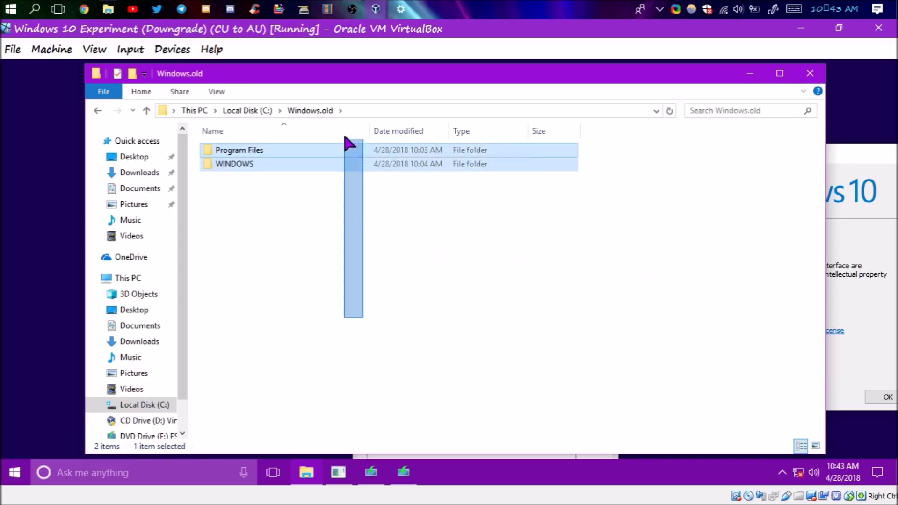
- Delete the Program Files and WINDOWS folders from Windows.old
key("Delete")
left_click_drag(347, 75, 497, 319)
left_click(408, 219)
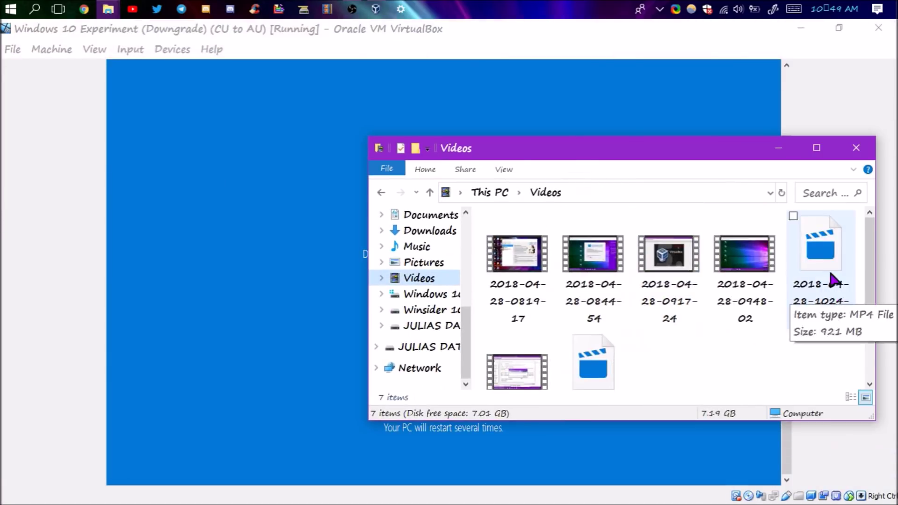
left_click(823, 283)
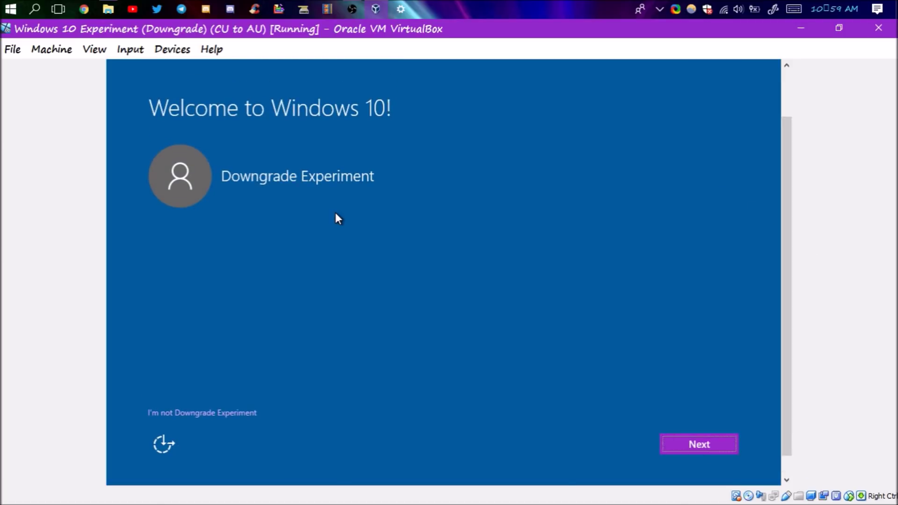
- Continue as Downgrade Experiment, choose to customize settings, and turn off the speech, typing data and advertising ID options under Personalization
left_click(698, 445)
left_click(603, 444)
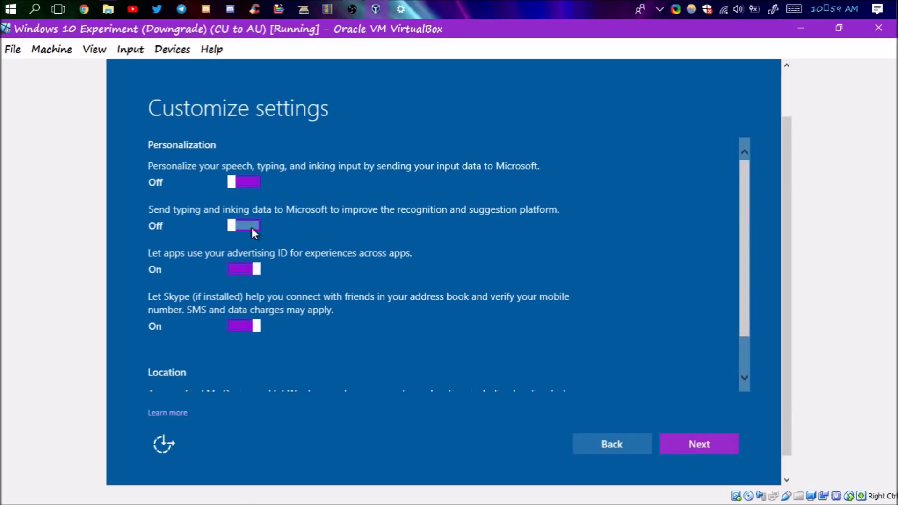
left_click(253, 269)
scroll(257, 277, "down", 1)
left_click(692, 444)
- Turn off suggested open hotspots, page prediction and update sharing with other PCs, leave SmartScreen on, and finish the customization
left_click(244, 182)
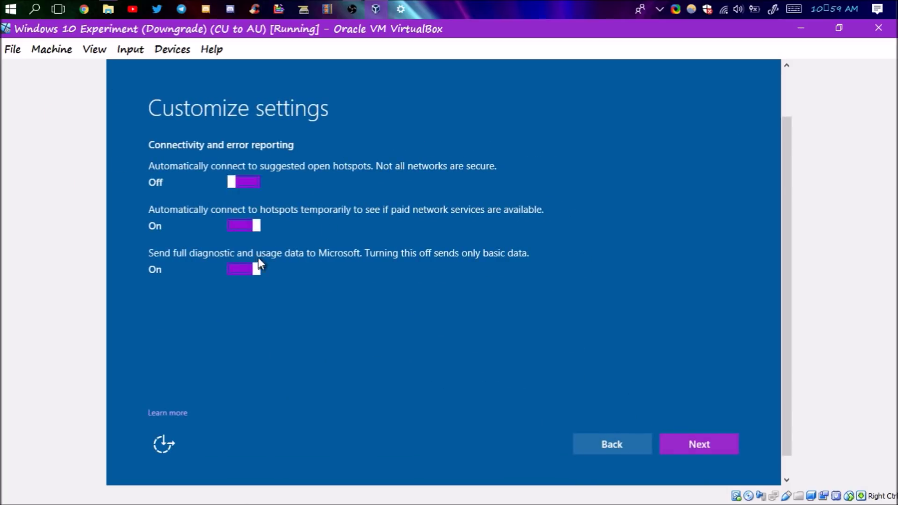
left_click(699, 445)
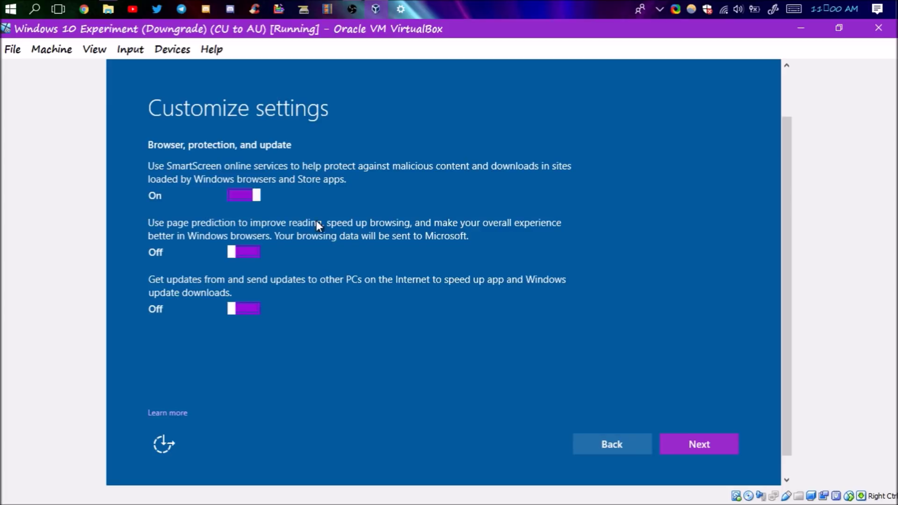
left_click(713, 443)
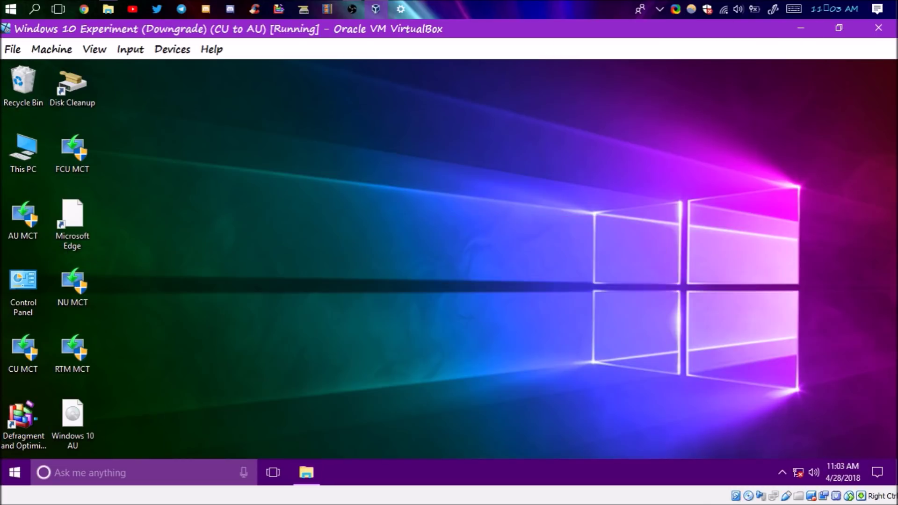
- Permanently delete all the Windows.old items in the Recycle Bin, granting administrator permission
double_click(23, 82)
key("ctrl+a")
key("Delete")
left_click(515, 277)
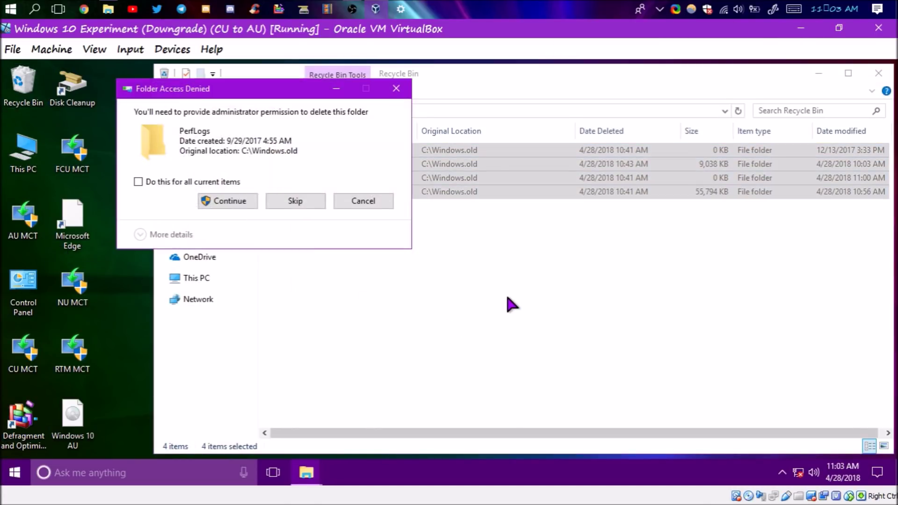
left_click(225, 202)
left_click(226, 202)
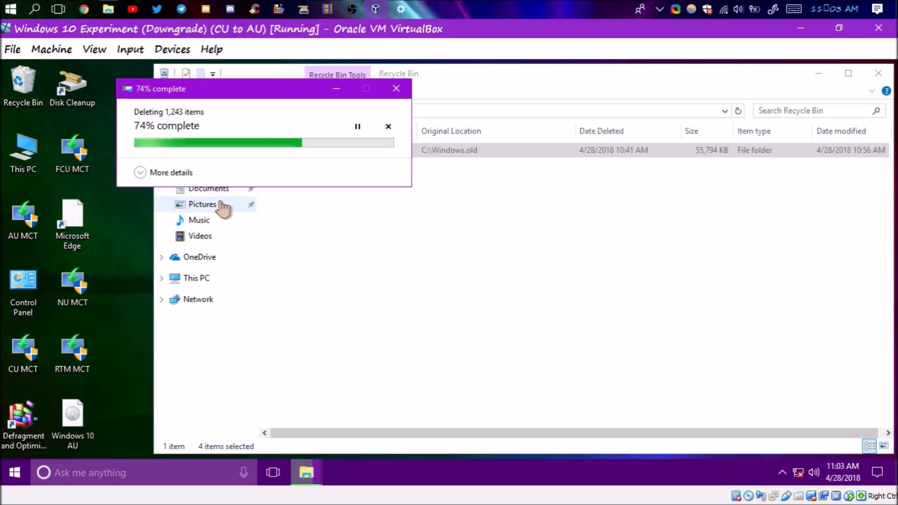
- Open the Windows.old folder on Local Disk (C:) to view its contents
left_click(206, 279)
double_click(369, 301)
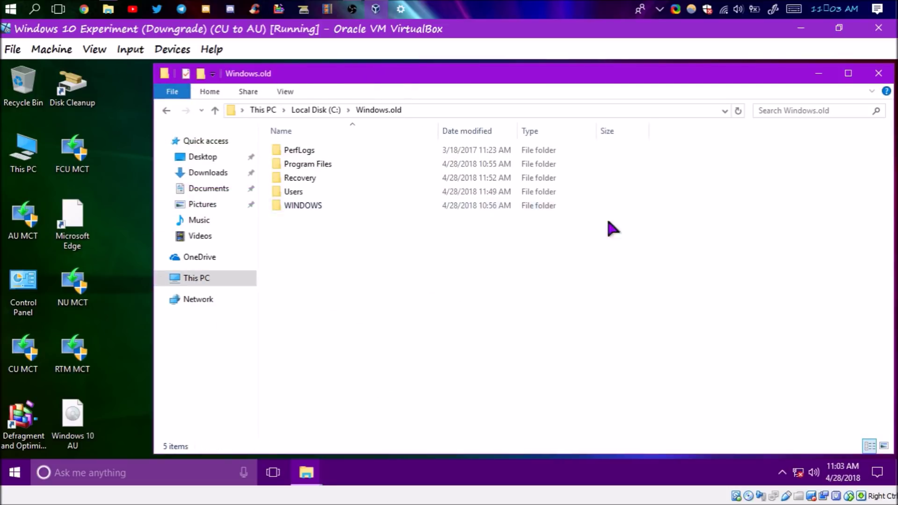
left_click_drag(181, 98, 695, 146)
left_click(802, 385)
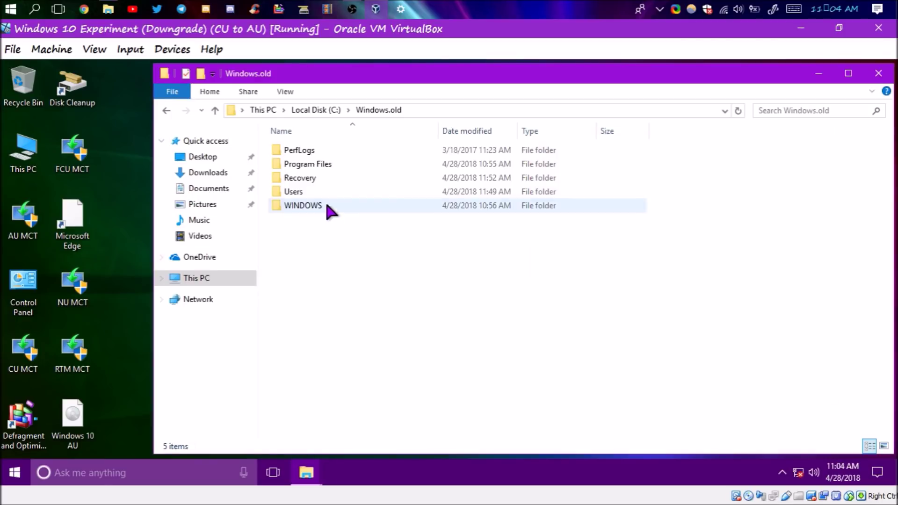
- Examine the WINDOWS and System32 folders inside Windows.old and return to Windows.old
double_click(326, 206)
scroll(468, 328, "down", 15)
scroll(449, 337, "up", 4)
double_click(420, 381)
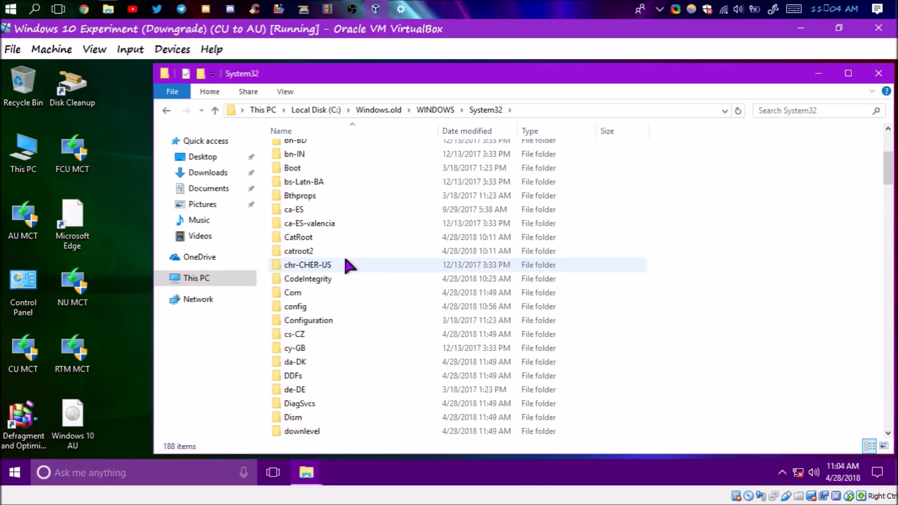
scroll(356, 299, "down", 20)
right_click(473, 257)
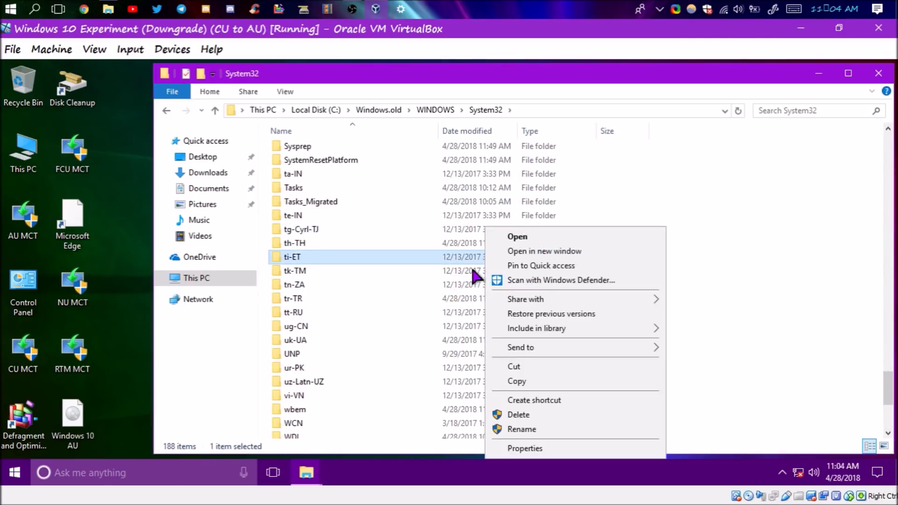
key("Escape")
key("alt+Left")
scroll(534, 266, "up", 15)
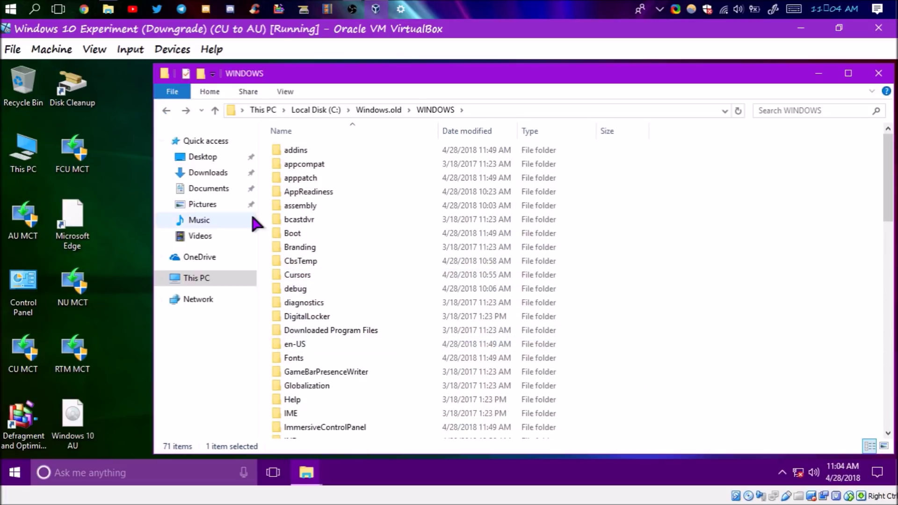
key("alt+Left")
- Open the Run dialog, browse for programs down to This PC's drives, and close the file browser
left_click(14, 474)
right_click(15, 477)
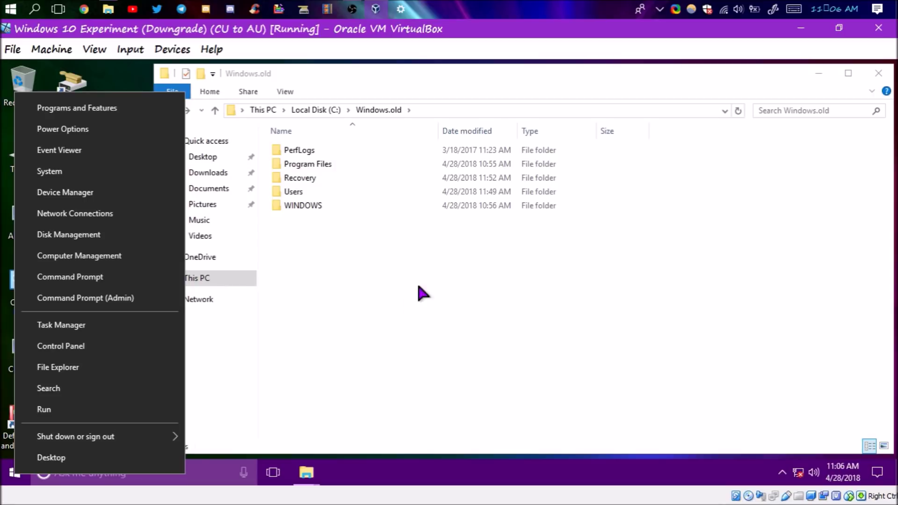
left_click(62, 409)
left_click(244, 431)
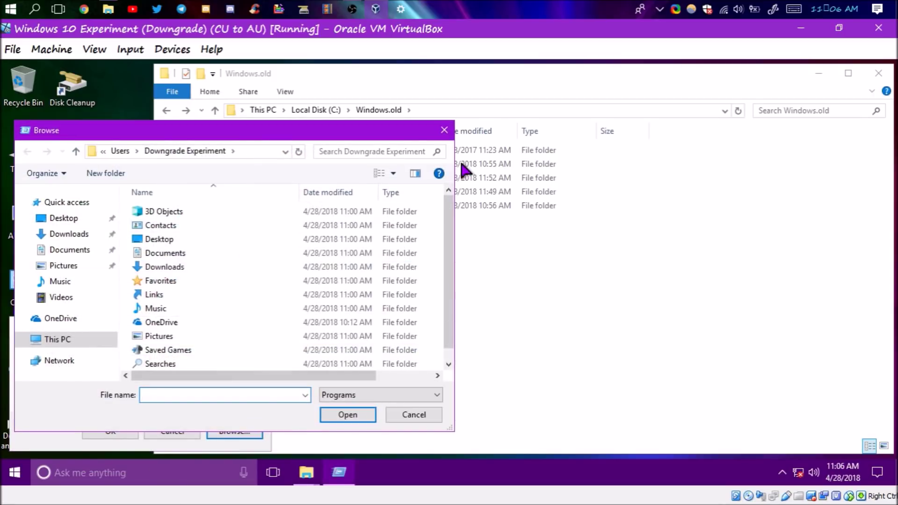
scroll(220, 280, "down", 1)
scroll(220, 281, "up", 1)
left_click(63, 340)
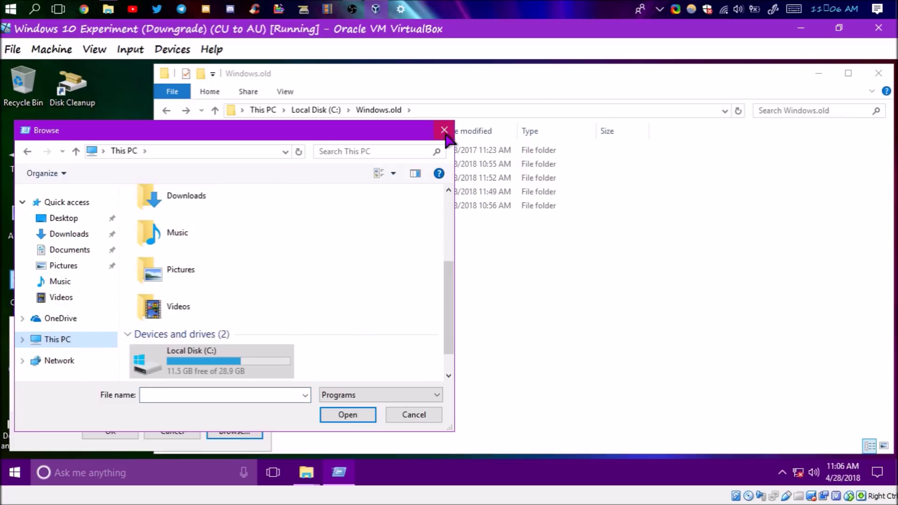
left_click(444, 130)
- Rename Local Disk (C:) to AU with administrator permission and open the drive
left_click(197, 278)
right_click(360, 290)
left_click(403, 263)
type("AU")
key("Return")
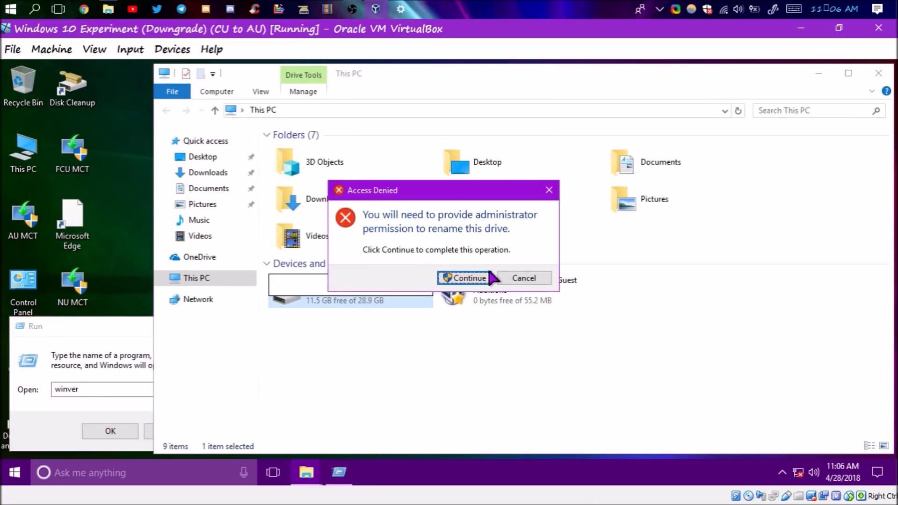
left_click(463, 278)
right_click(367, 298)
left_click(415, 262)
key("Return")
left_click(460, 277)
double_click(389, 302)
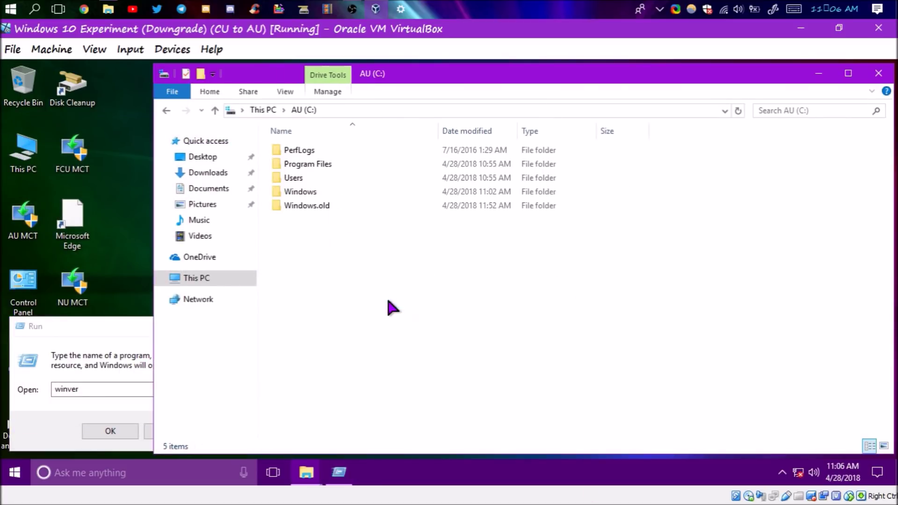
- Open the Users folder on AU (C:), check the Downgrade Experiment folder's properties and contents, and close File Explorer
double_click(328, 176)
left_click(494, 164)
right_click(493, 164)
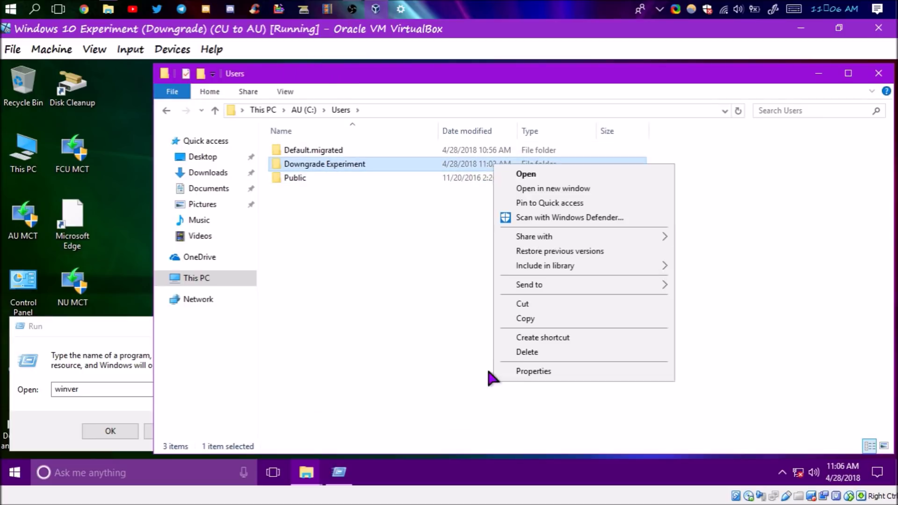
left_click(489, 371)
left_click(472, 165)
double_click(472, 164)
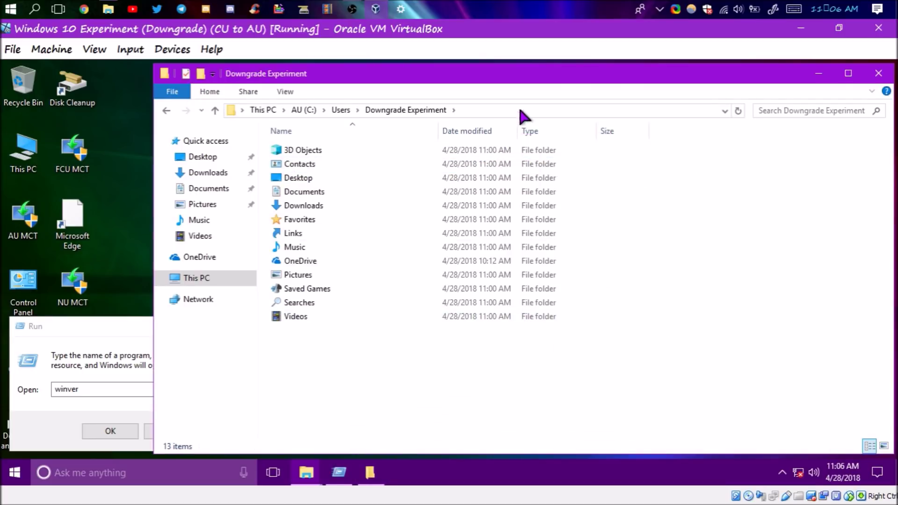
left_click(281, 150)
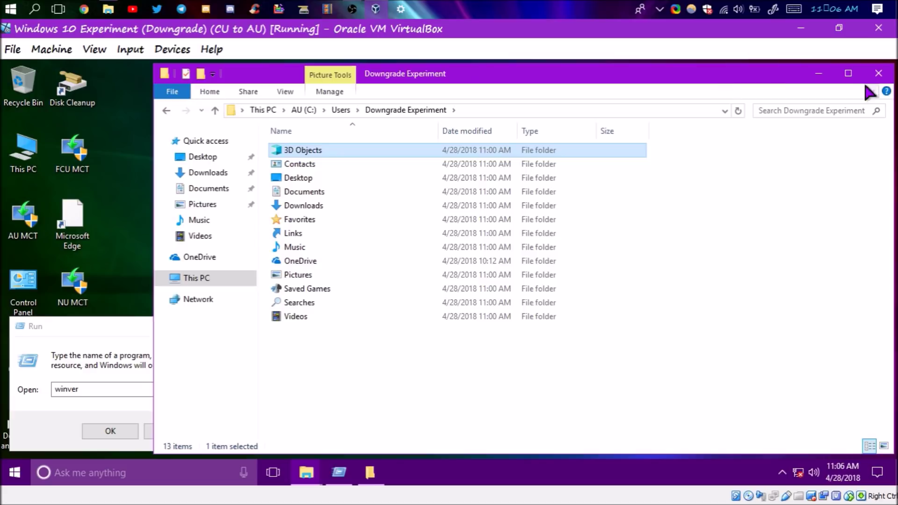
left_click(878, 73)
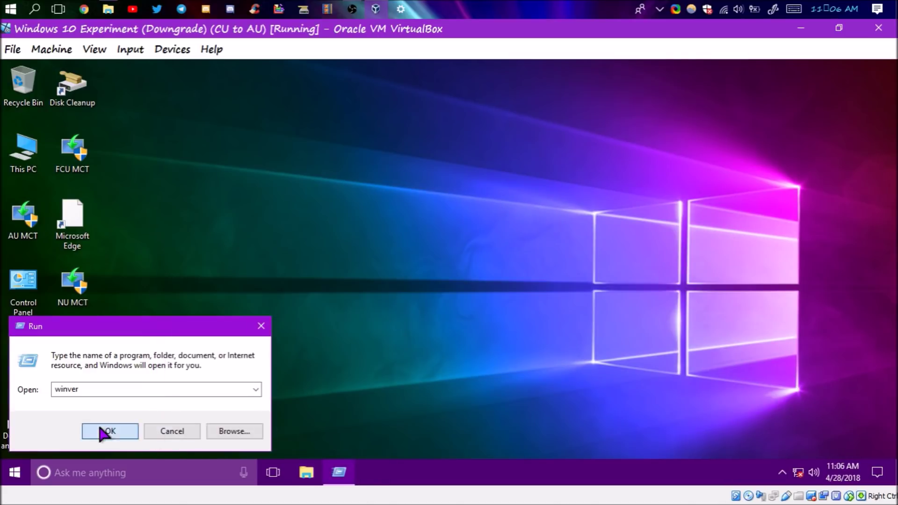
- Run winver to check the Windows version, view This PC's system information, and close both windows
left_click(109, 431)
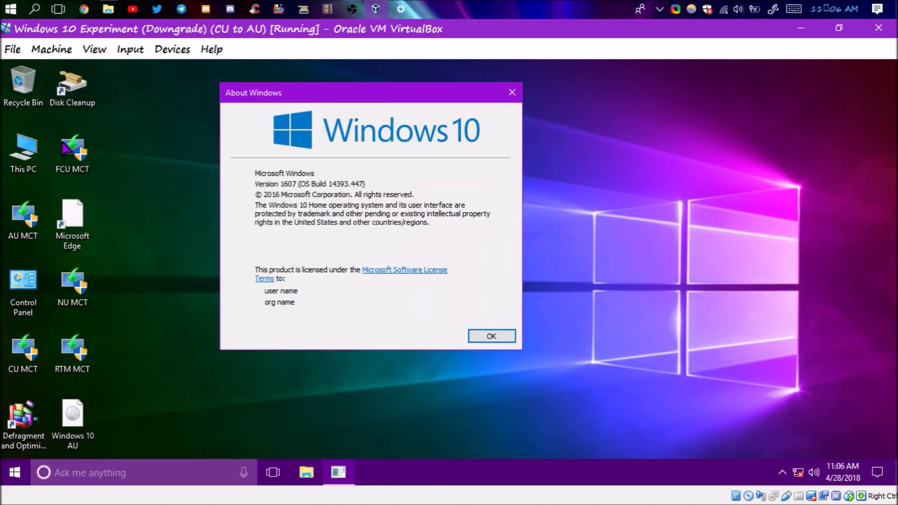
right_click(24, 149)
left_click(92, 291)
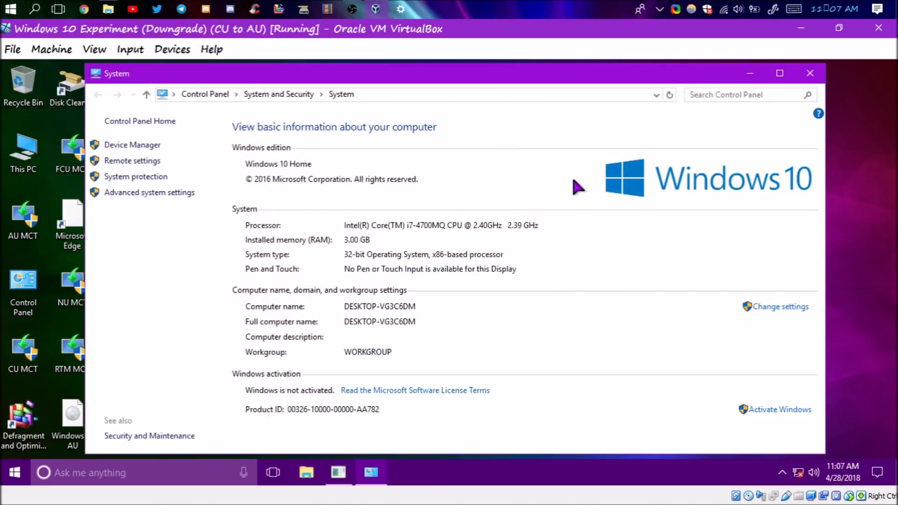
left_click(803, 79)
left_click(507, 337)
- Open Task Manager and look through the list of running processes
key("super+x")
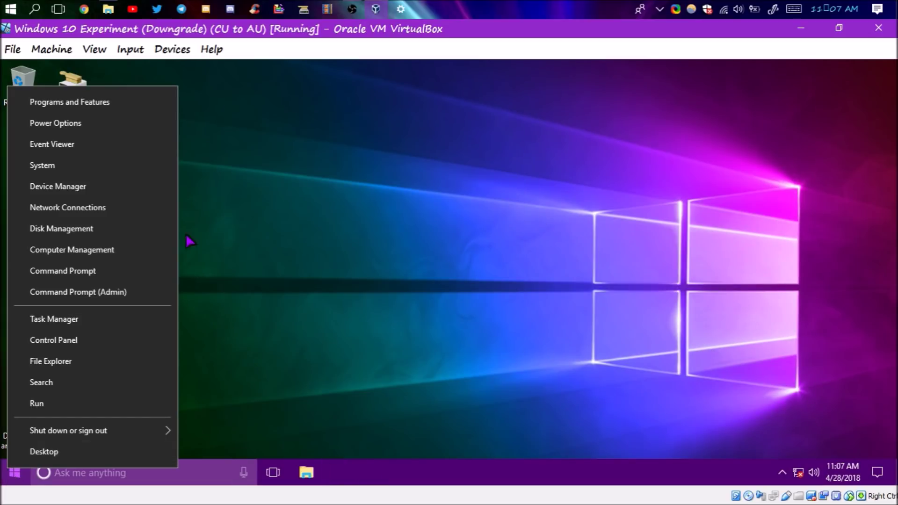
left_click(141, 319)
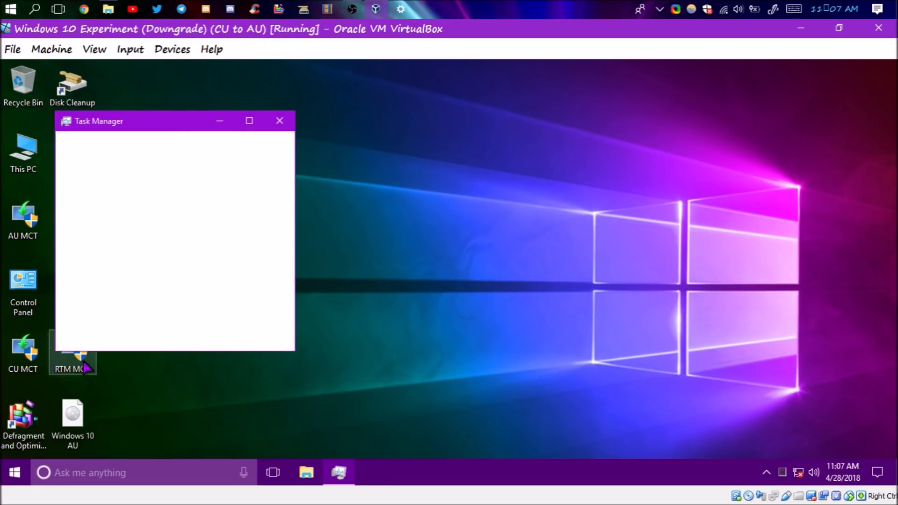
left_click_drag(253, 124, 511, 72)
scroll(512, 344, "down", 2)
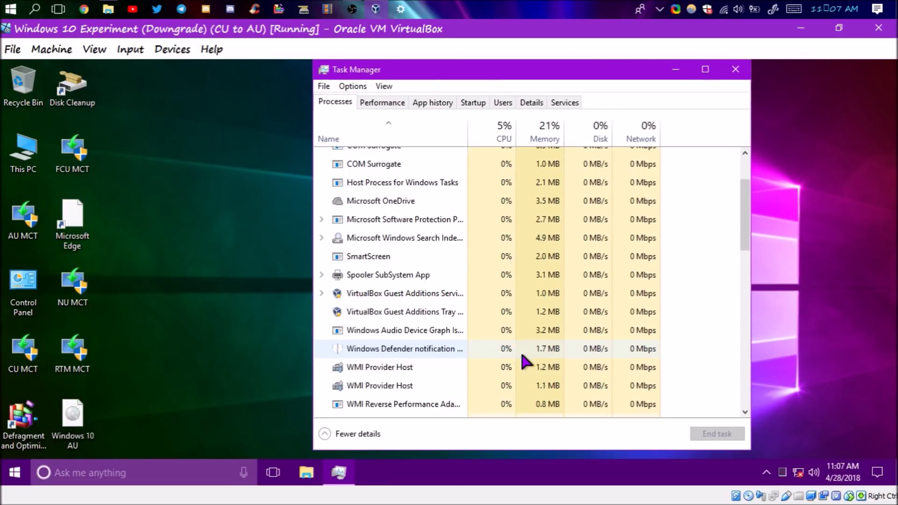
- Move the hidden notification icons onto the taskbar and check the Windows Defender status, closing Defender and Task Manager
left_click(767, 473)
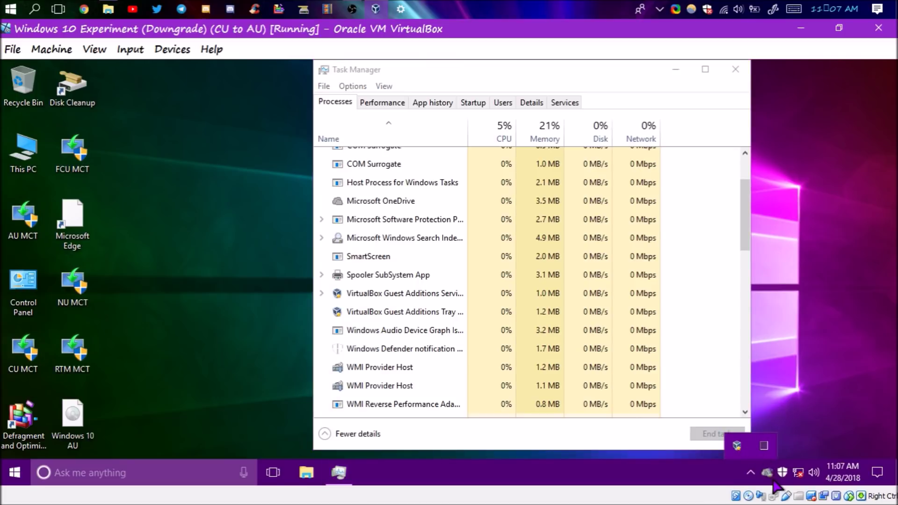
left_click_drag(757, 464, 746, 472)
left_click(782, 473)
left_click(591, 107)
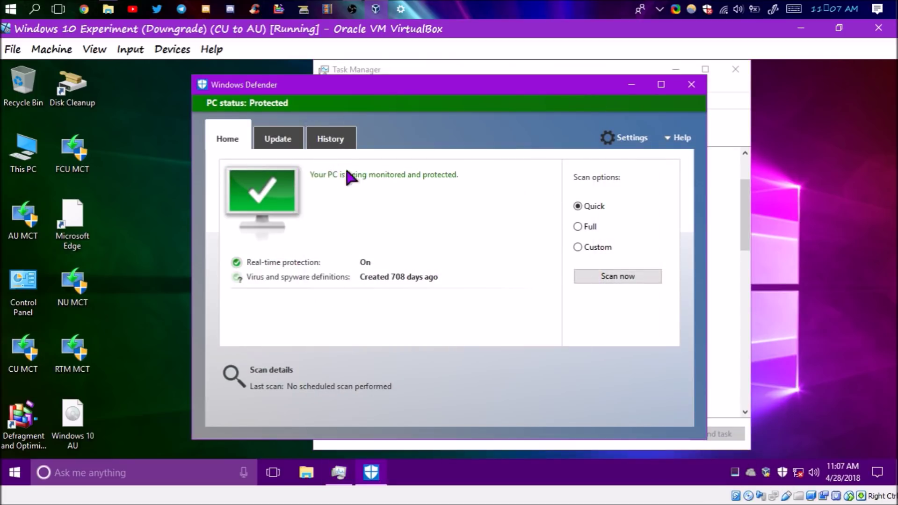
left_click(692, 85)
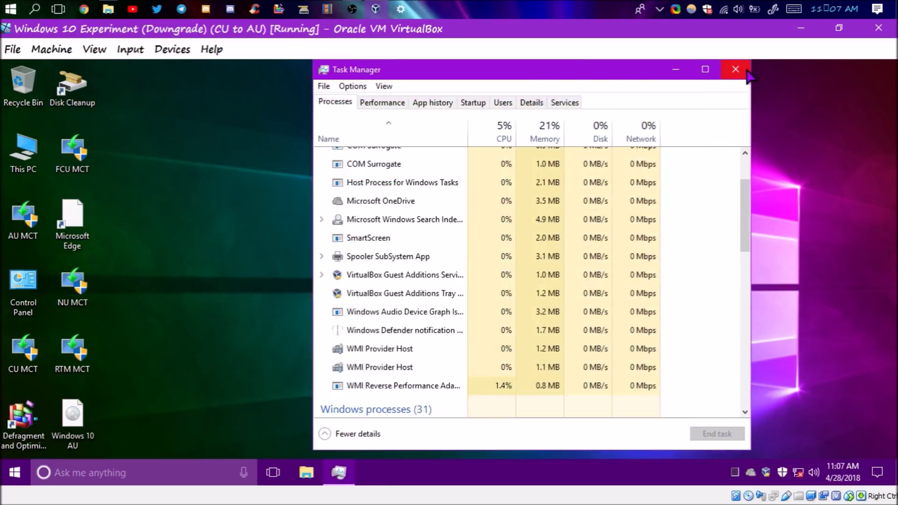
left_click(735, 69)
- Shut down Windows in the virtual machine
left_click(108, 9)
left_click(330, 111)
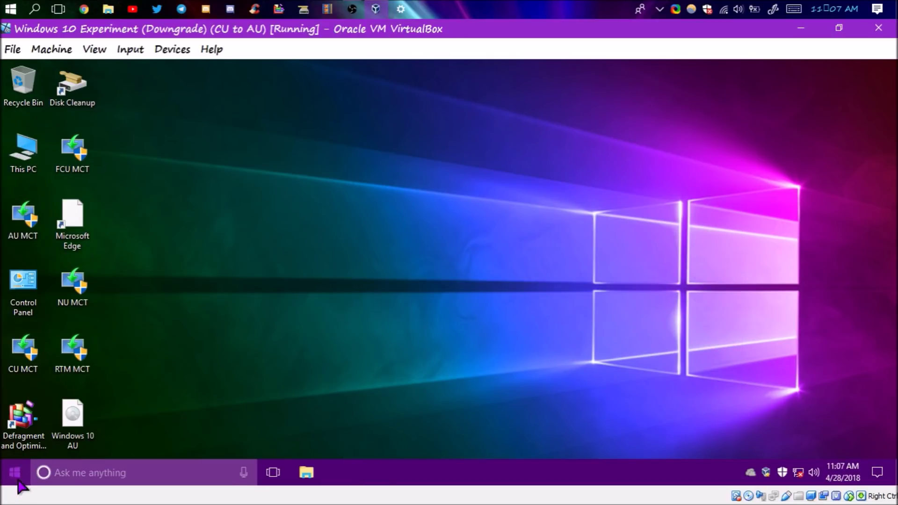
right_click(15, 473)
mouse_move(71, 426)
left_click(229, 401)
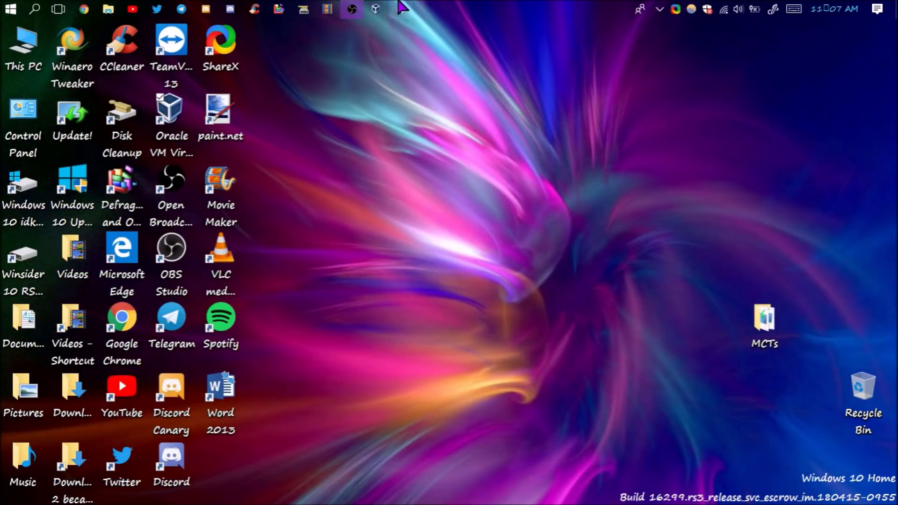
- Switch to Oracle VM VirtualBox Manager and remove the two inaccessible virtual machines from the list
left_click(375, 8)
left_click(364, 200)
right_click(324, 133)
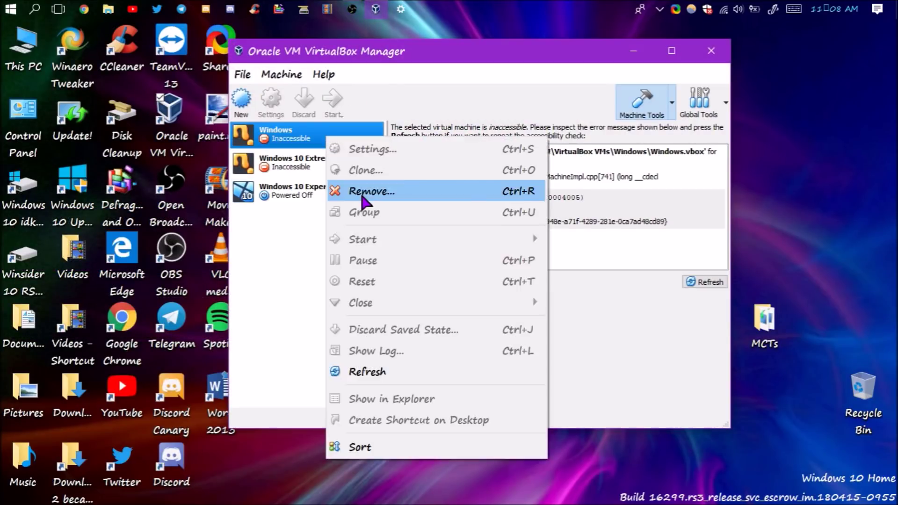
left_click(360, 189)
left_click(454, 281)
right_click(289, 131)
left_click(336, 186)
- View the general settings of the Windows 10 Experiment (Downgrade) machine and close them
right_click(318, 140)
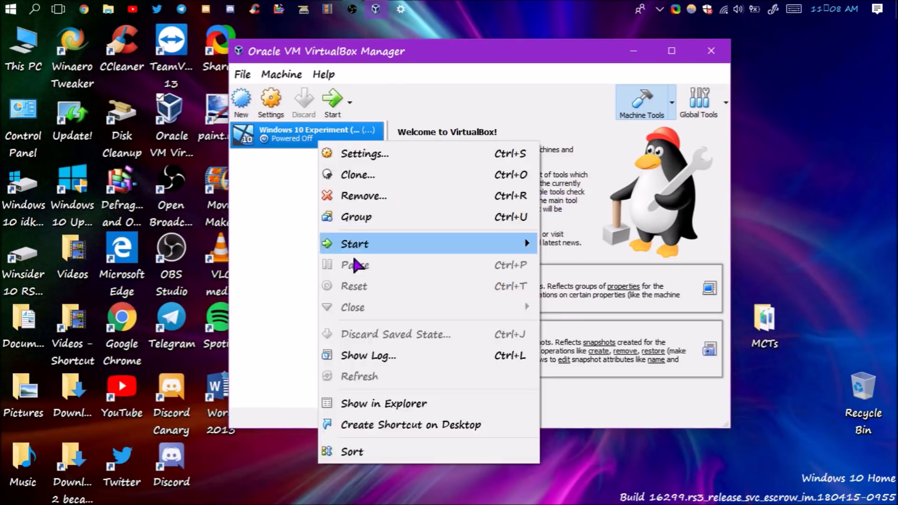
left_click(396, 149)
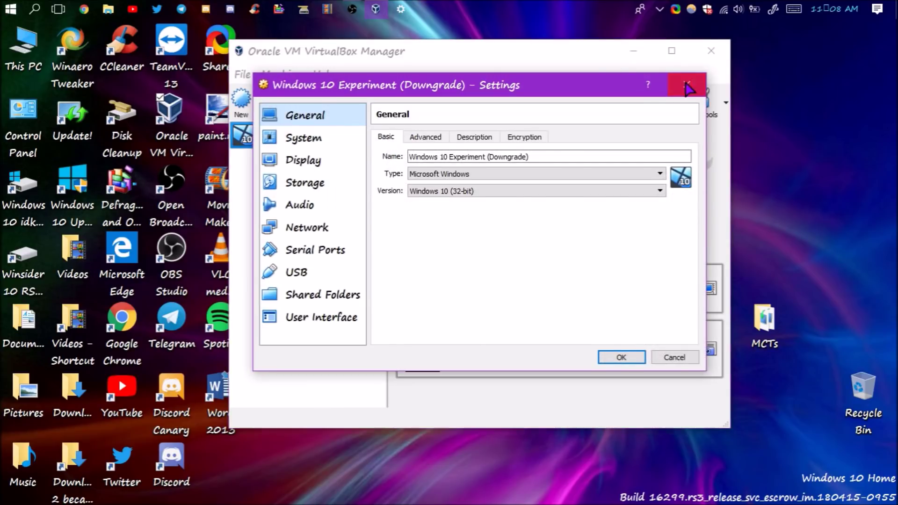
left_click(689, 88)
- Show the machine's snapshots and try to delete the Latest build 17133.1 snapshot, viewing the error details
left_click(672, 102)
left_click(640, 149)
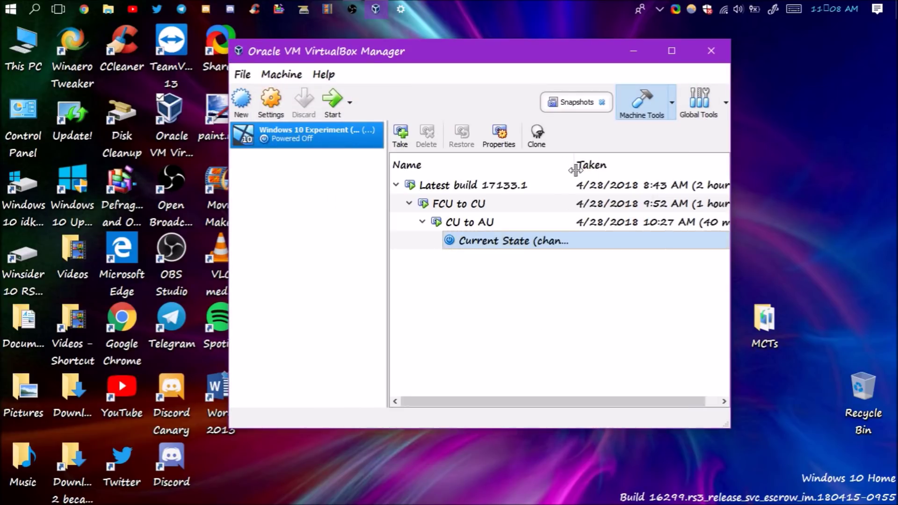
left_click(439, 205)
left_click(437, 185)
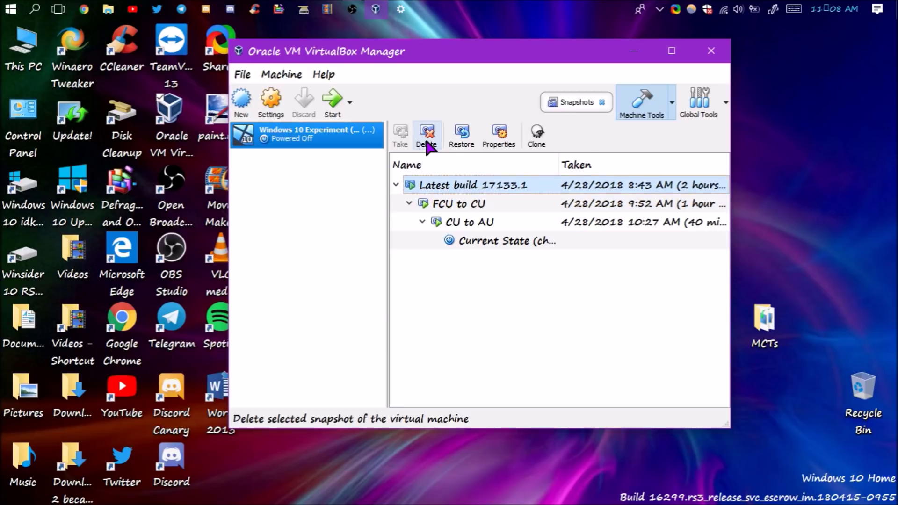
left_click(426, 136)
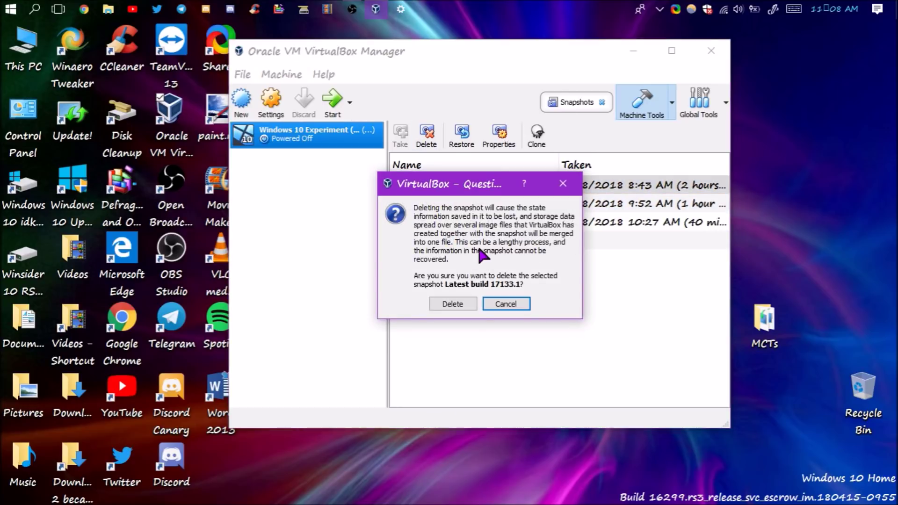
left_click(452, 304)
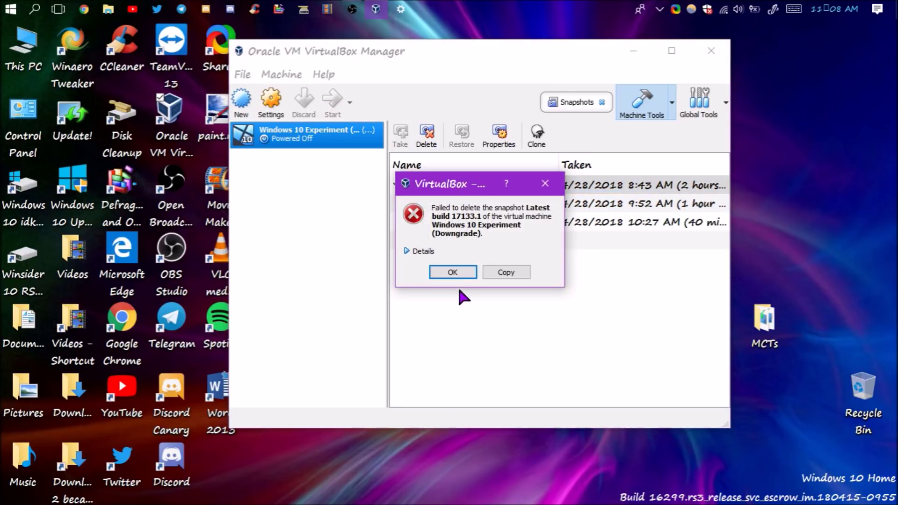
left_click(423, 252)
left_click(452, 425)
- Try to delete the FCU to CU snapshot of the virtual machine
right_click(456, 203)
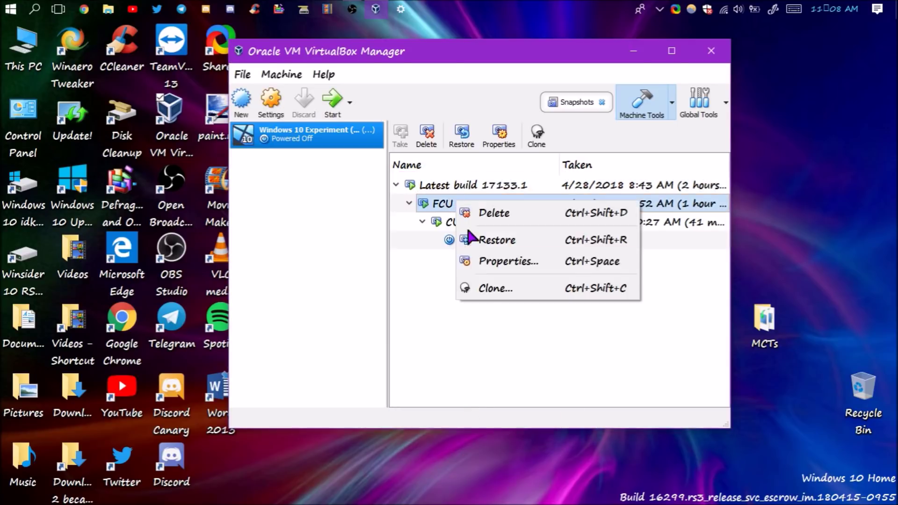
left_click(491, 211)
left_click(451, 305)
left_click(452, 264)
- Start the Windows 10 Experiment (Downgrade) virtual machine
right_click(460, 222)
key("Escape")
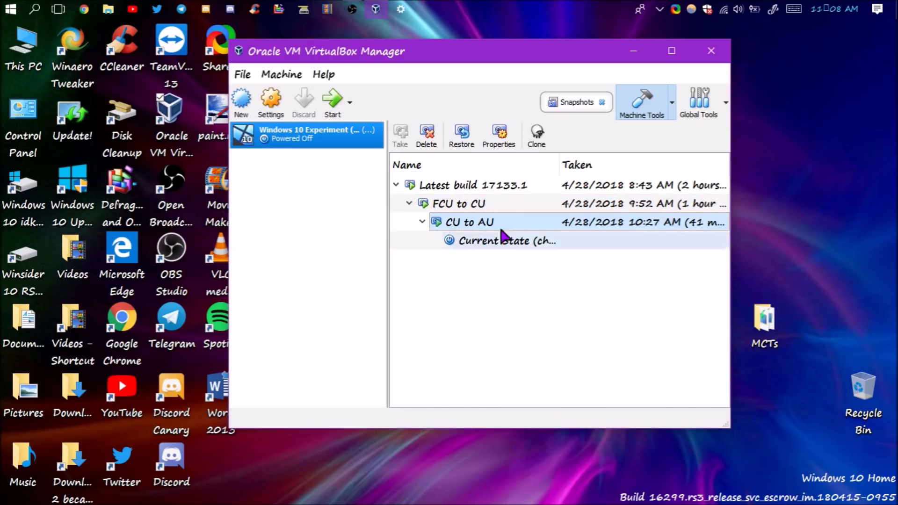
left_click(461, 135)
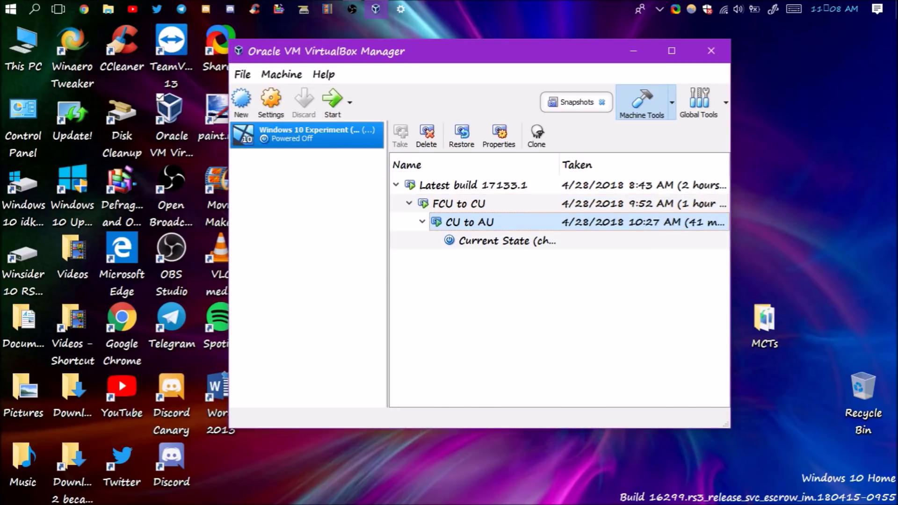
left_click(332, 110)
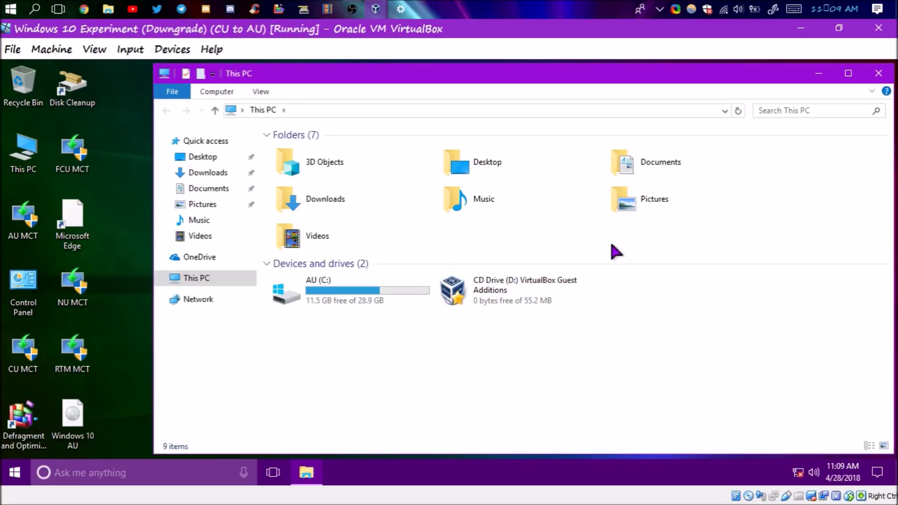
- Open AU (C:) and bring up the advanced security settings for the Windows.old folder
left_click(352, 296)
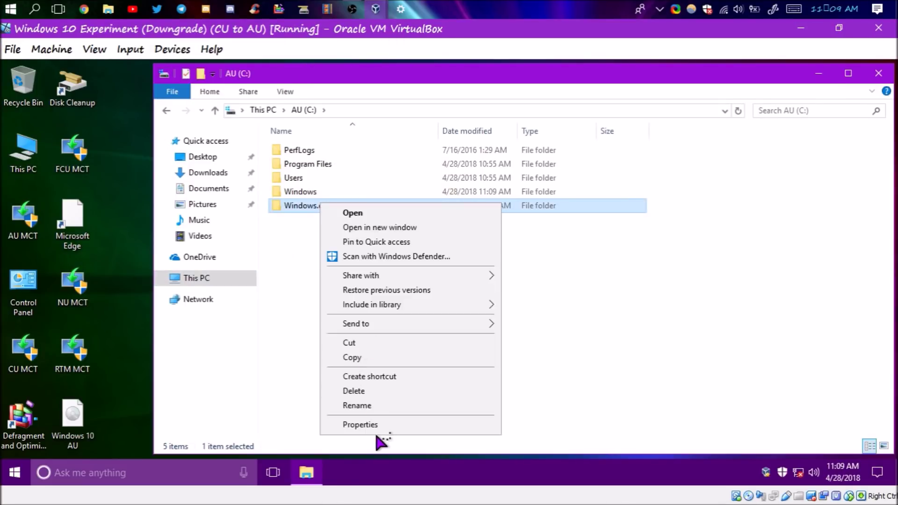
left_click(377, 431)
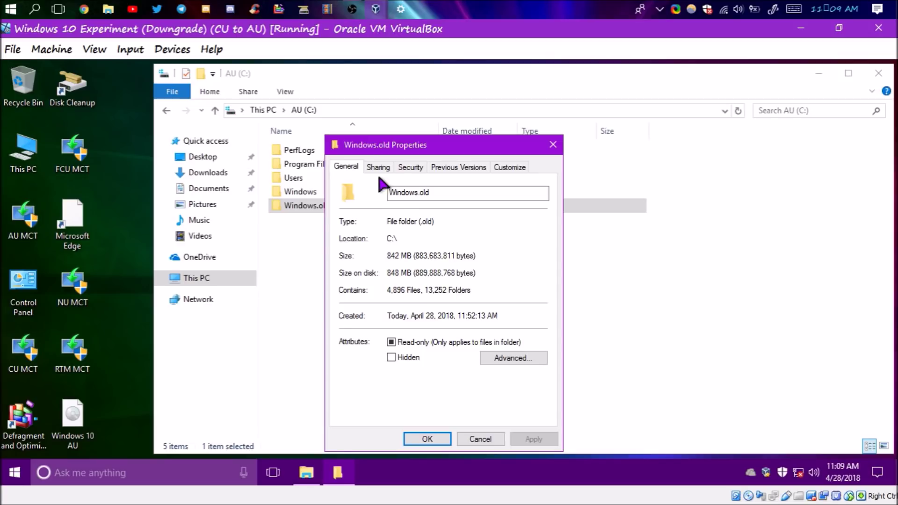
left_click(482, 167)
left_click(410, 167)
left_click(514, 391)
- Change the owner of Windows.old to the Downgrade Experiment account, picking it from the list of found users and groups
left_click(329, 148)
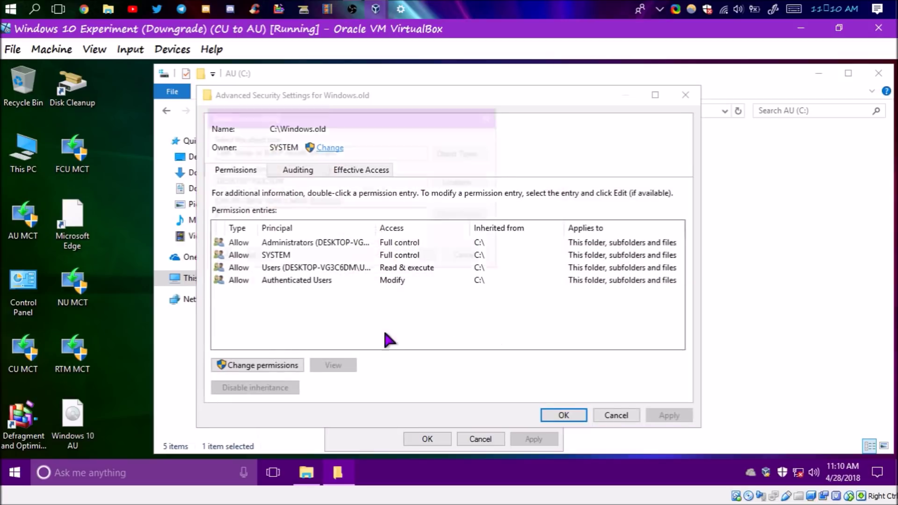
left_click(228, 255)
left_click(512, 207)
double_click(273, 388)
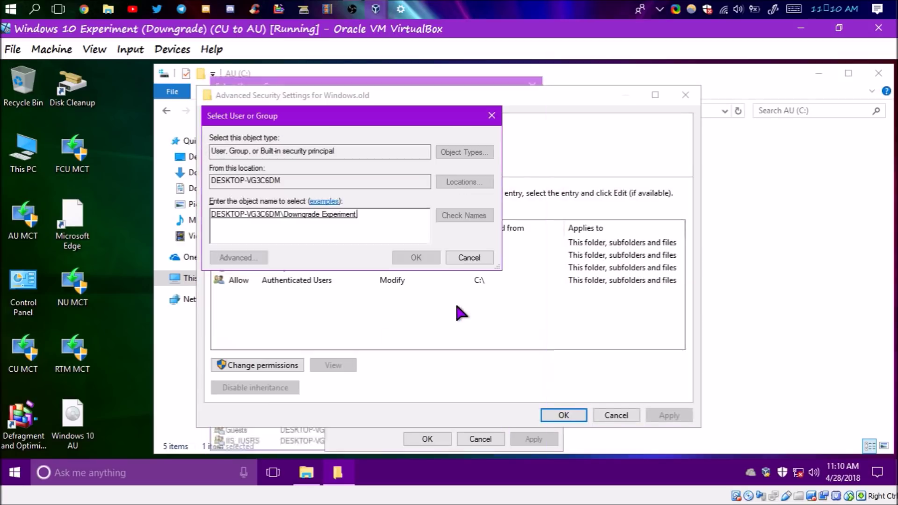
key("Return")
- Replace all child object permission entries in Windows.old with inheritable ones and apply the ownership and permission changes
left_click(318, 389)
left_click(668, 415)
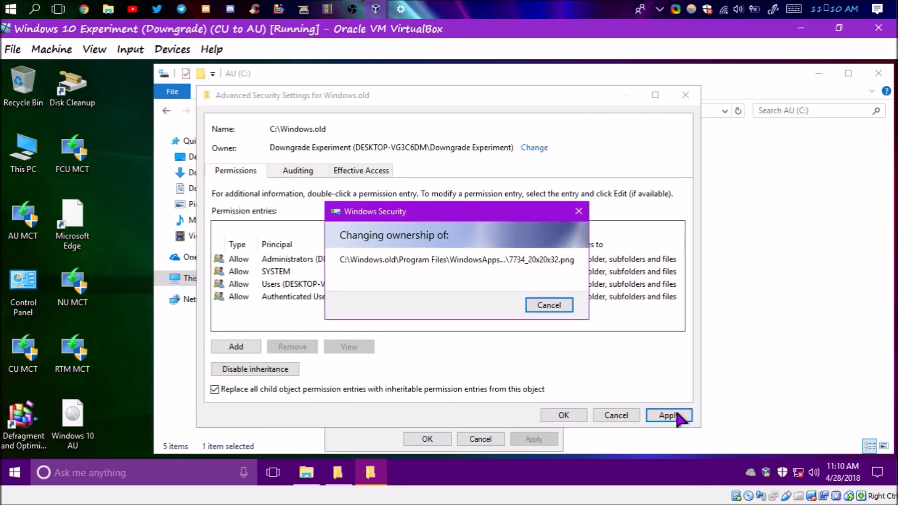
left_click(500, 333)
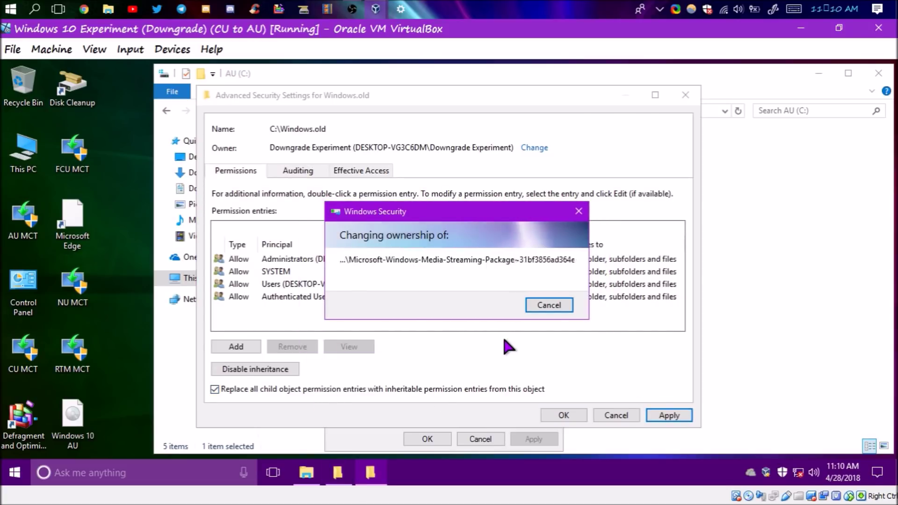
left_click(528, 322)
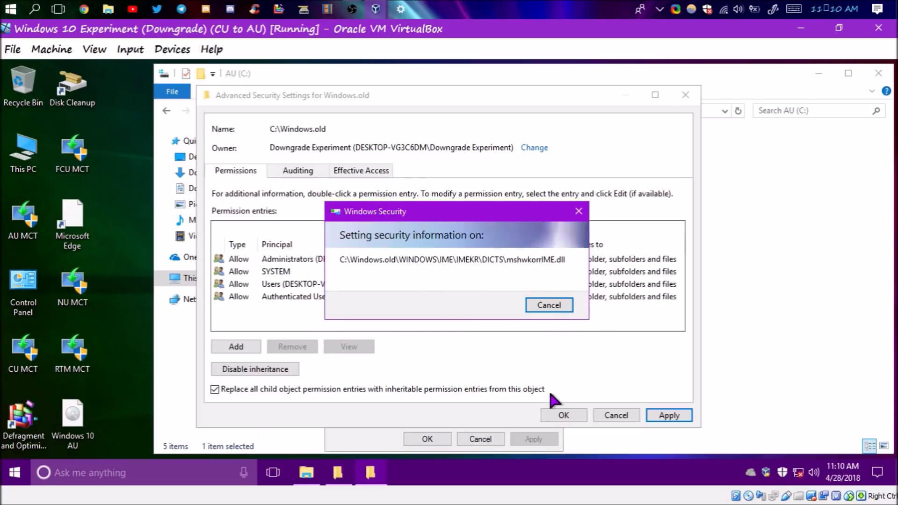
- Delete the Windows.old folder from AU (C:) and confirm its deletion
right_click(302, 206)
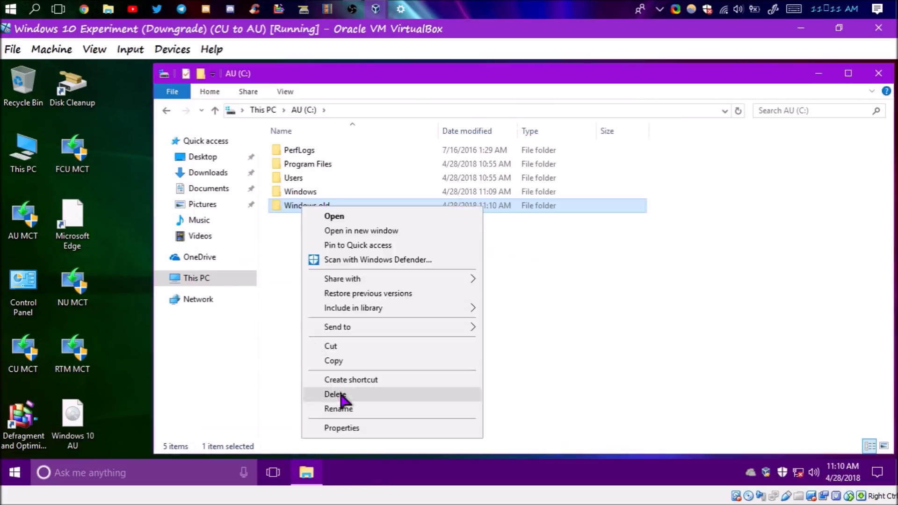
left_click(341, 397)
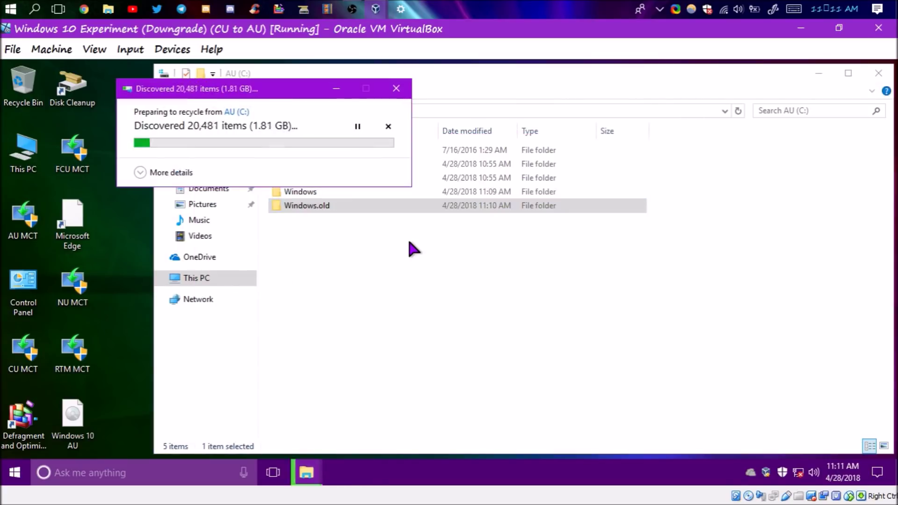
left_click(273, 238)
left_click(271, 258)
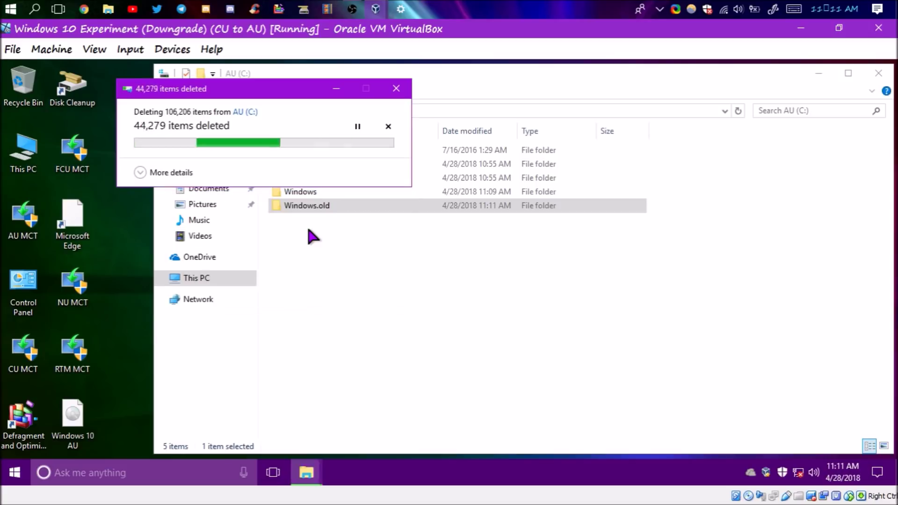
- Open the permissions of the remaining Program Files folder inside Windows.old for editing
right_click(877, 472)
left_click(801, 411)
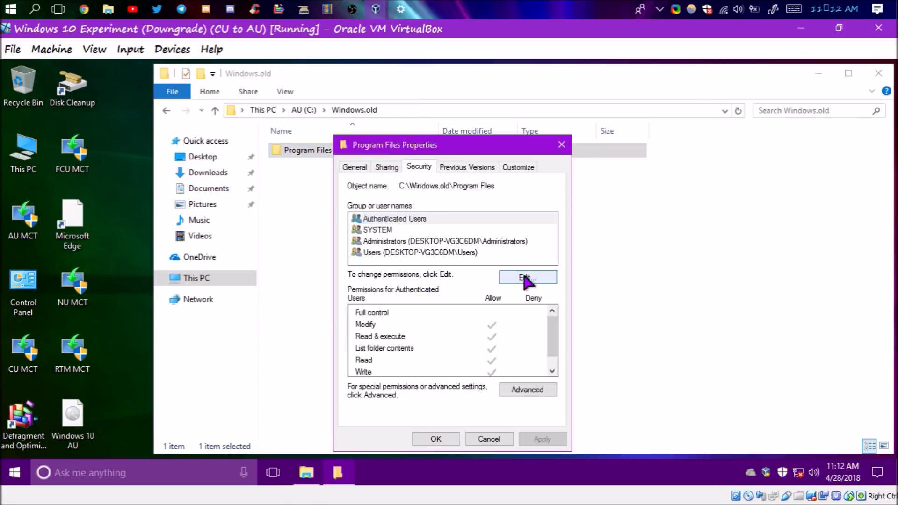
left_click(525, 280)
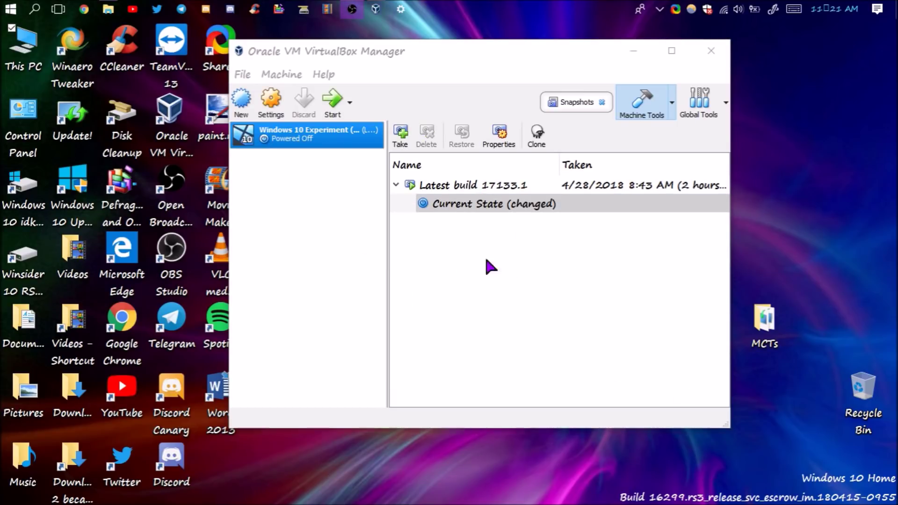
- Check the free space of the host computer's drives in This PC, then close that window
key("super+e")
left_click(746, 224)
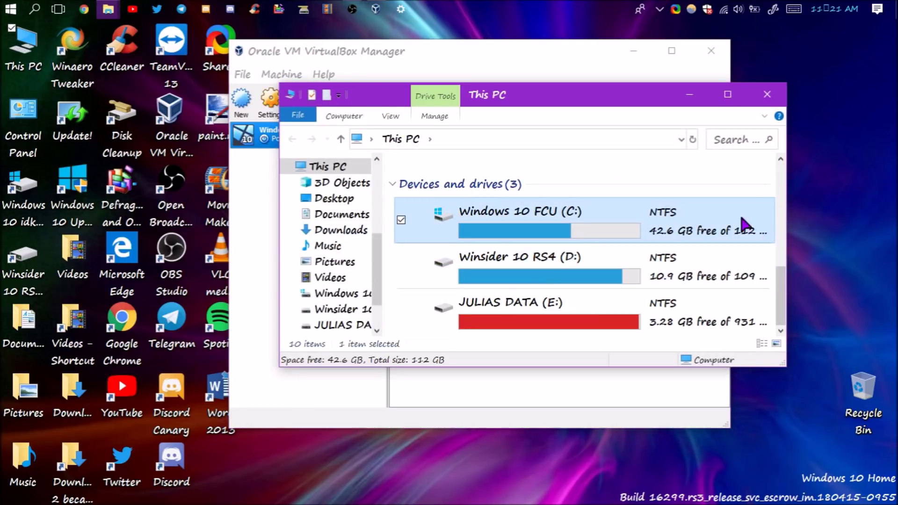
left_click(777, 94)
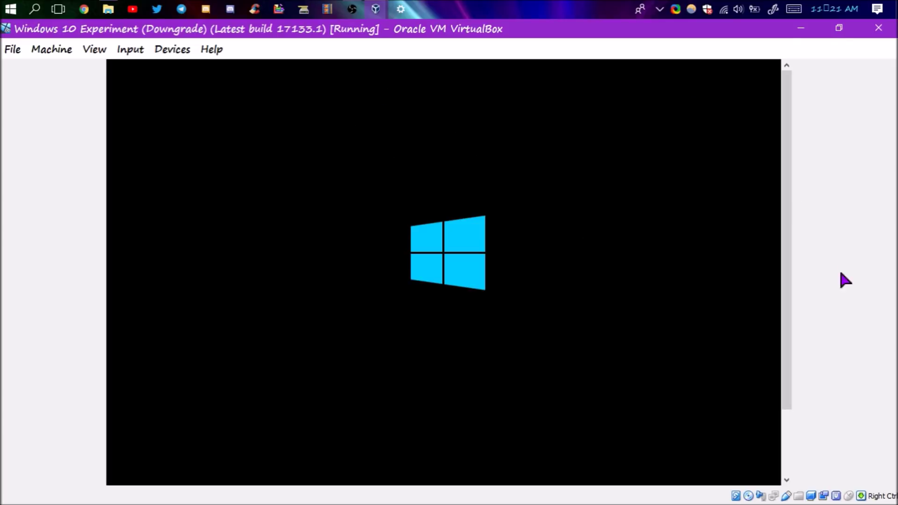
- Dismiss the mouse pointer integration notice in the restarted virtual machine and check its Windows version in About Windows
scroll(789, 296, "down", 3)
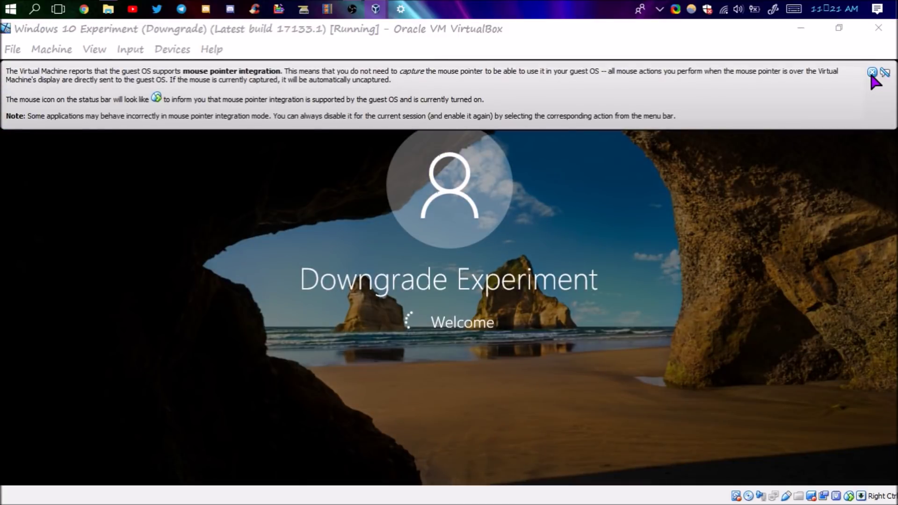
left_click(871, 73)
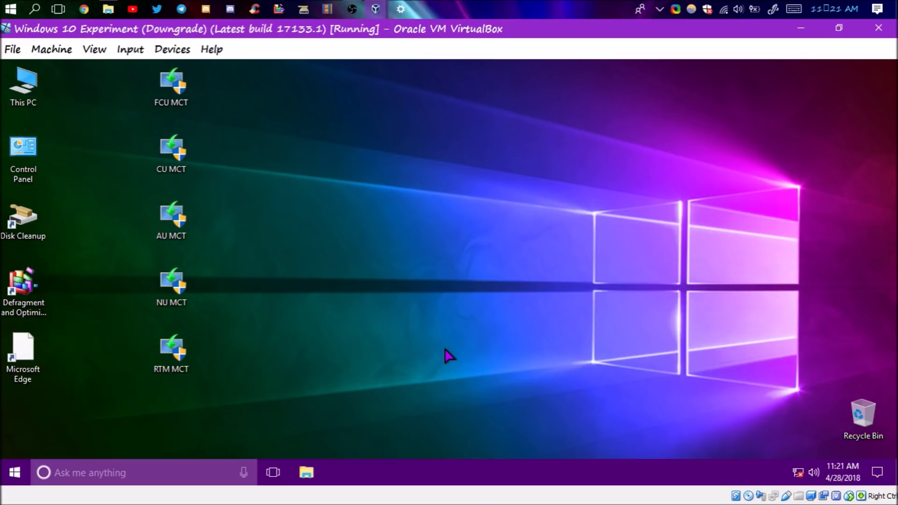
key("super+r")
key("Return")
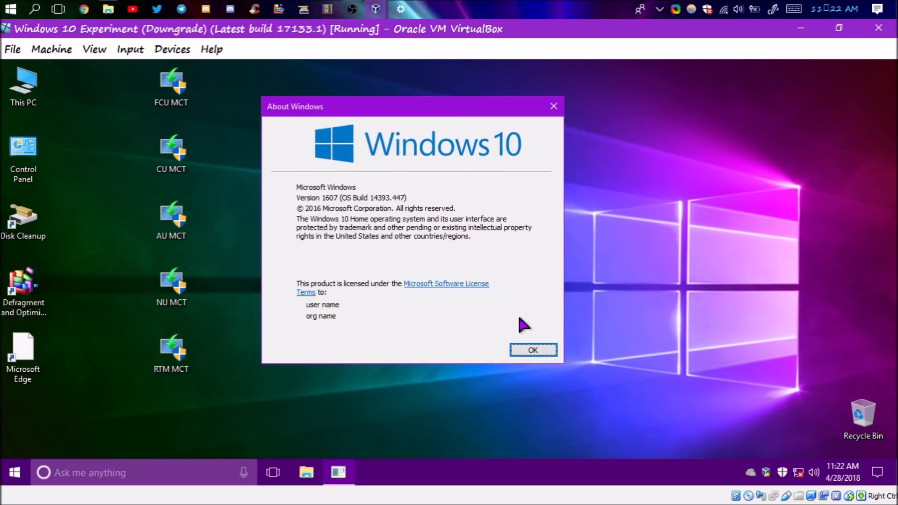
left_click(532, 350)
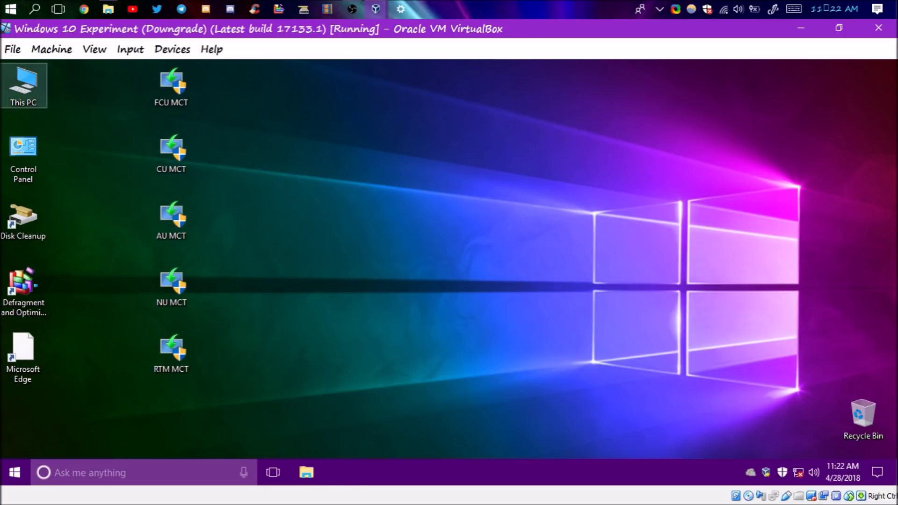
- Take a snapshot of the running virtual machine named "AU to NU"
left_click(19, 48)
mouse_move(46, 46)
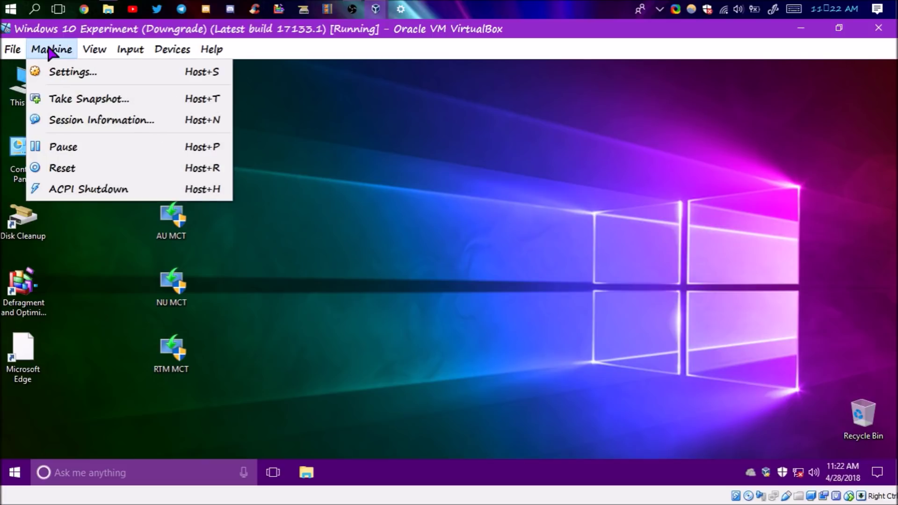
left_click(96, 100)
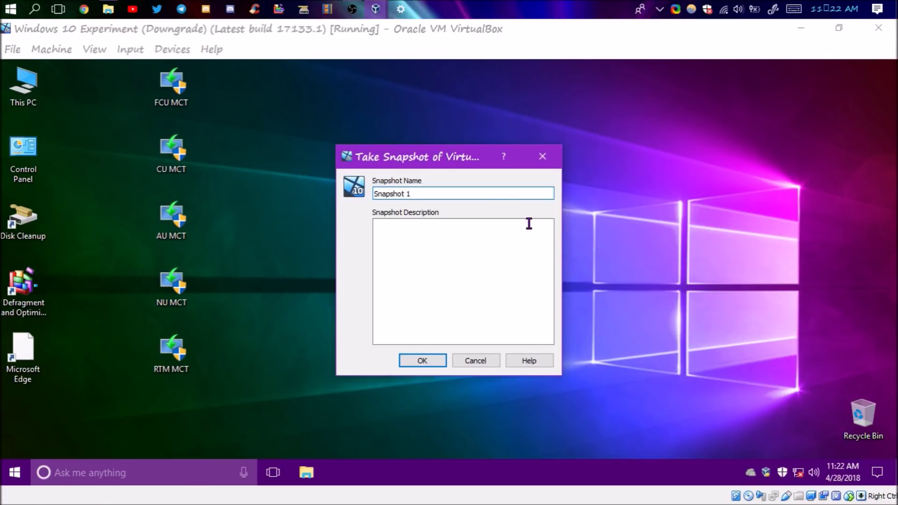
left_click(483, 194)
key("ctrl+a")
key("BackSpace")
type("A")
left_click(425, 361)
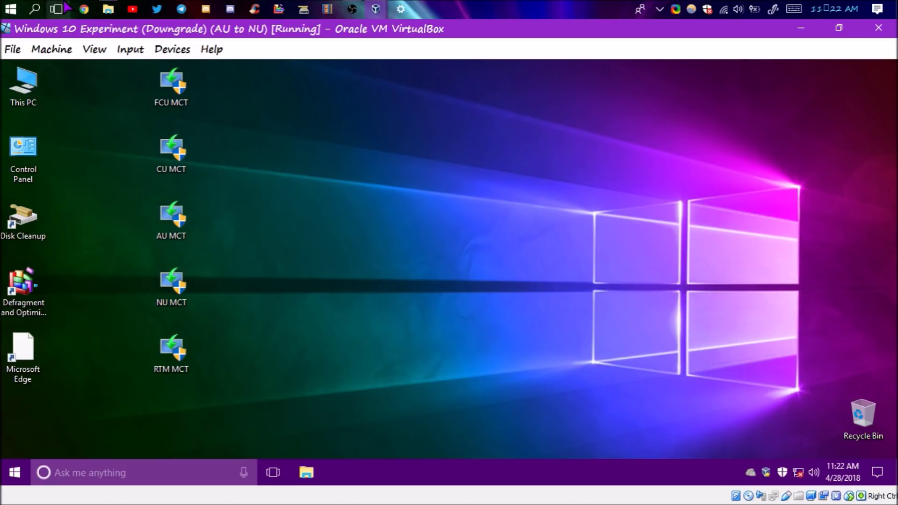
- Check the file version of the setup application on DVD Drive (E:) ESD-ISO in its property details
left_click(108, 9)
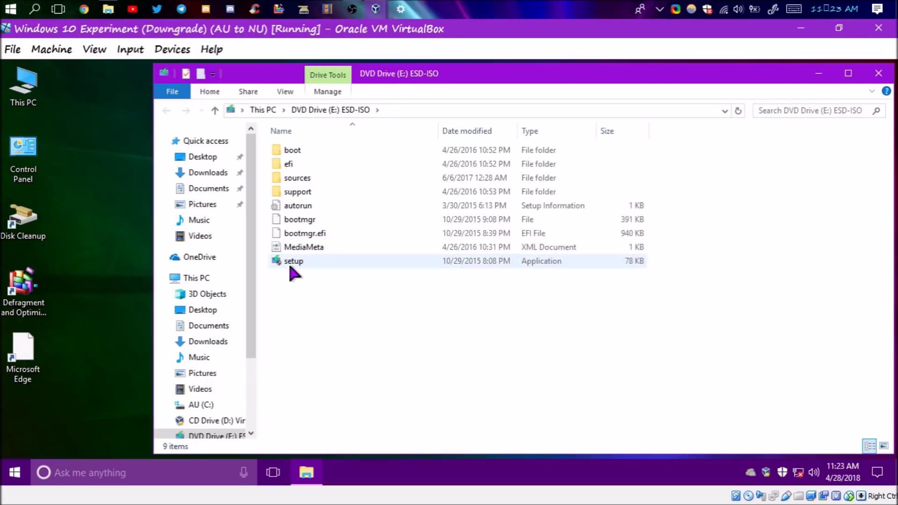
left_click(288, 262)
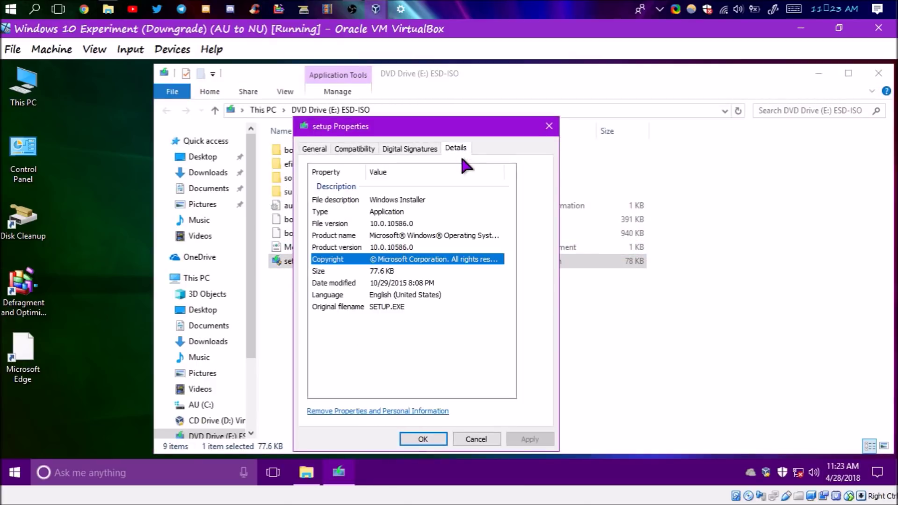
left_click(398, 223)
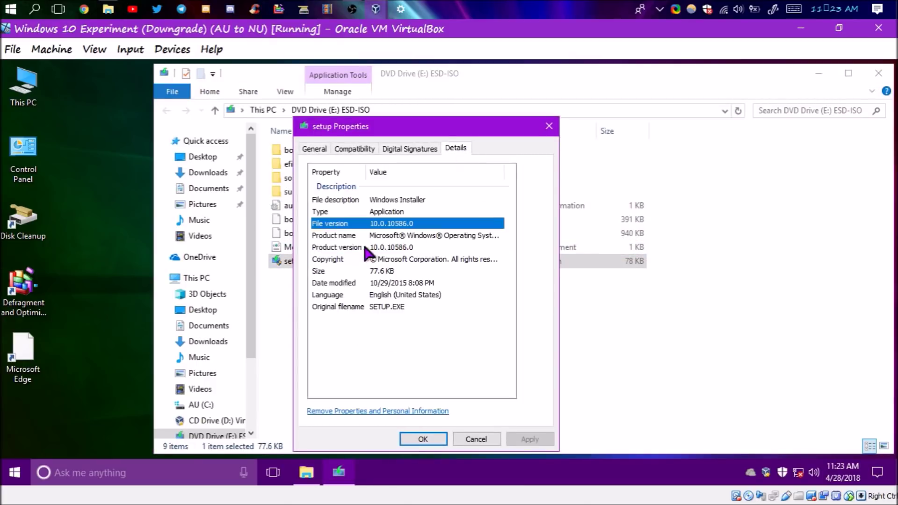
- Turn on compatibility mode for the setup application on DVD Drive (E:) and apply the change
left_click(372, 148)
left_click(318, 237)
left_click(538, 437)
left_click(423, 442)
- Run setup from DVD Drive (E:), accept the Windows 8 rollback warning and proceed to the license terms
double_click(312, 266)
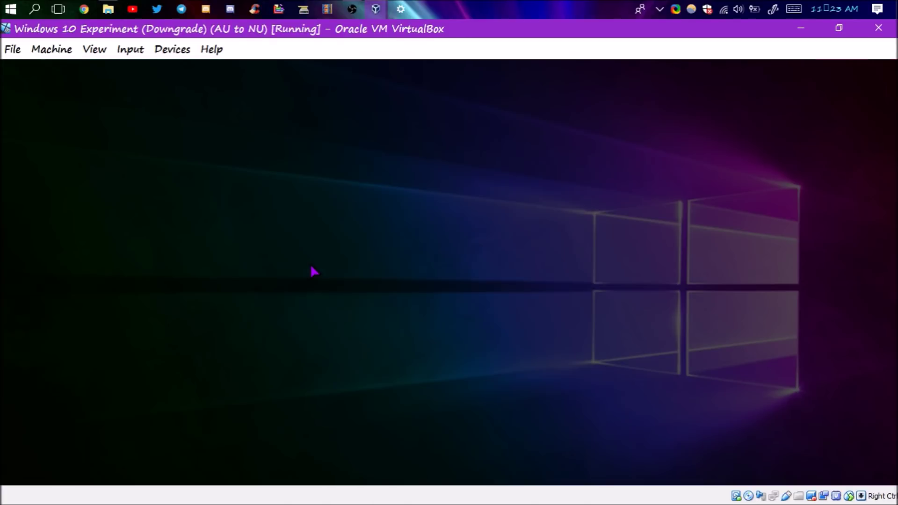
left_click(401, 353)
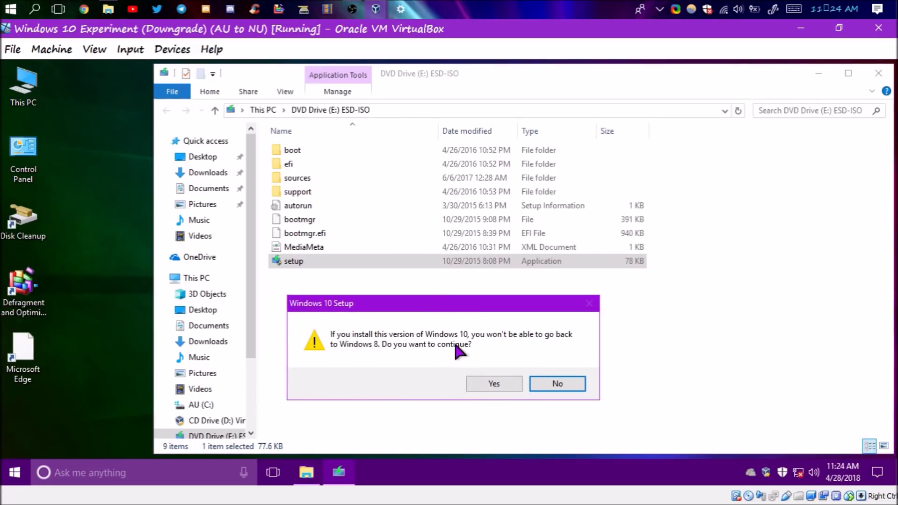
left_click(514, 383)
left_click(620, 415)
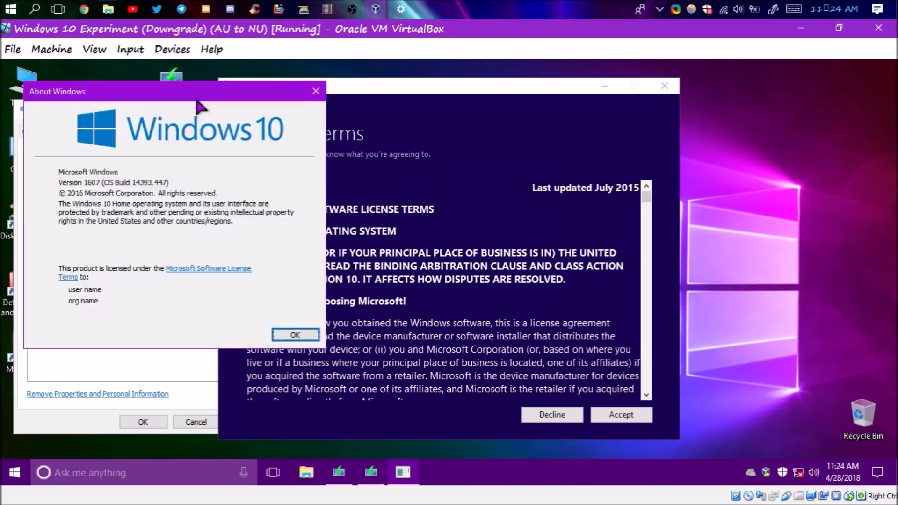
- Move the About Windows window beside Windows 10 Setup, accept the license terms and proceed with the installation
left_click_drag(200, 107, 831, 103)
left_click(543, 136)
left_click_drag(526, 197, 627, 200)
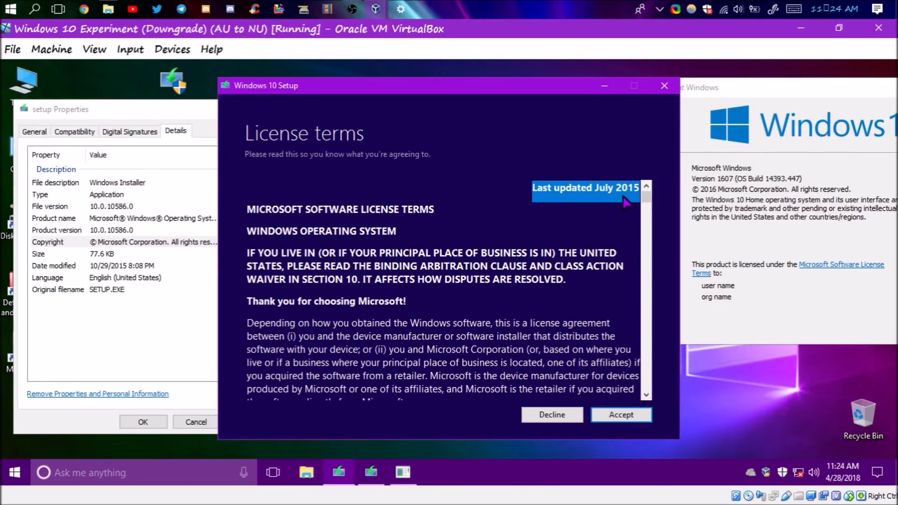
left_click(608, 416)
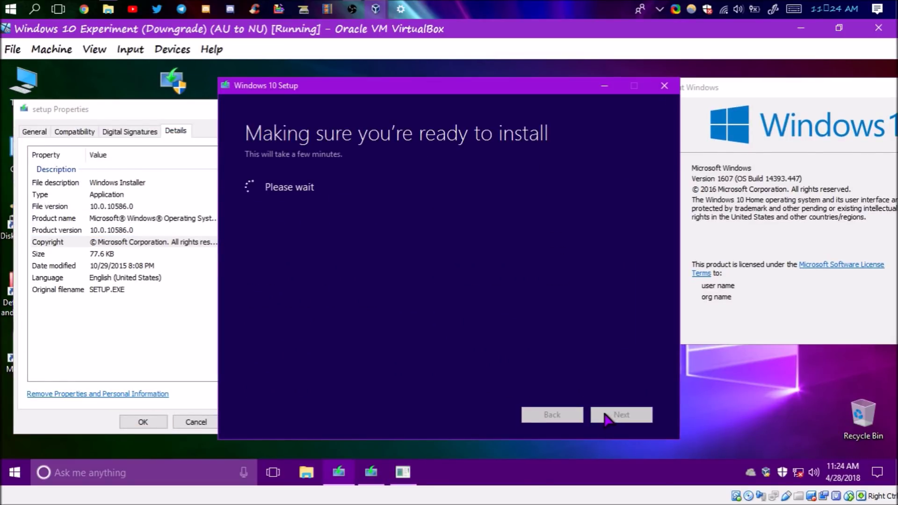
left_click(608, 415)
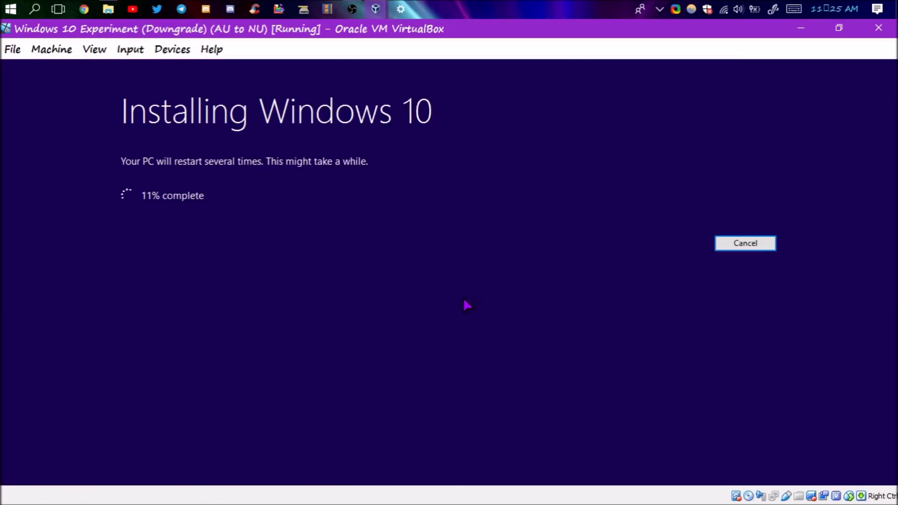
left_click(172, 49)
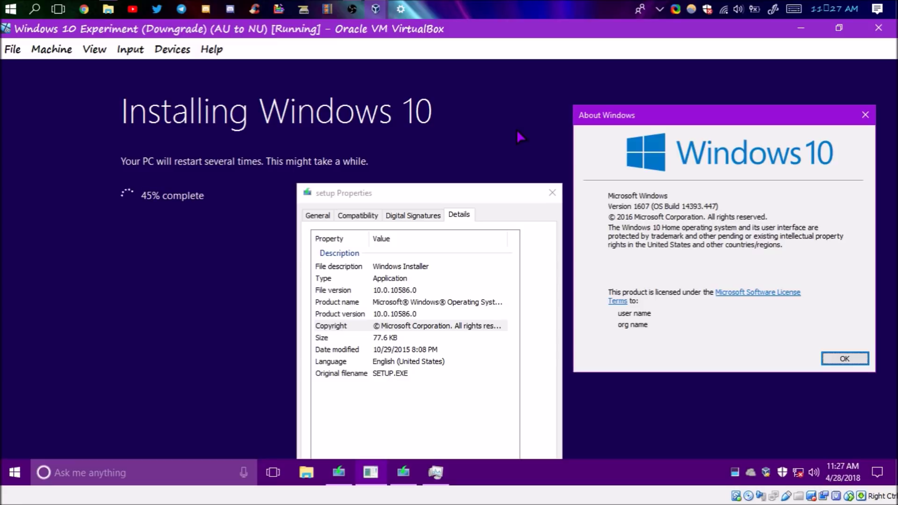
left_click(516, 129)
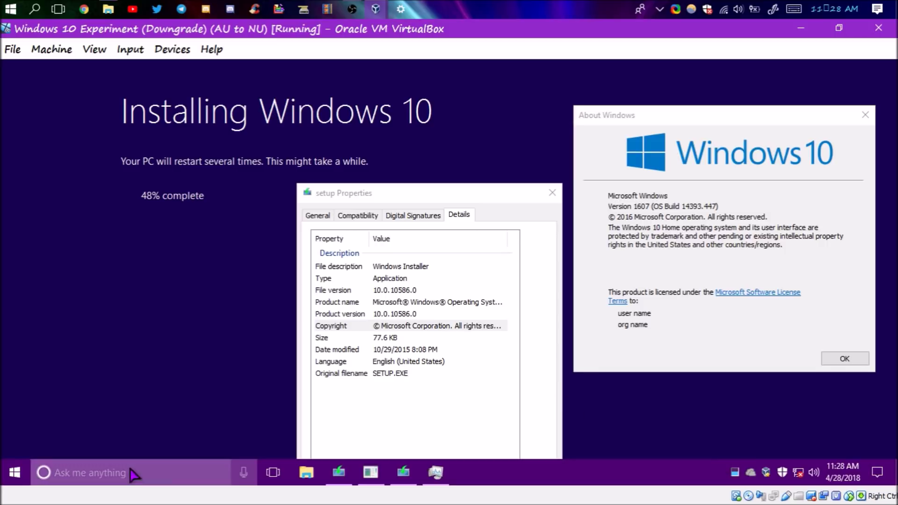
left_click(271, 473)
left_click(271, 473)
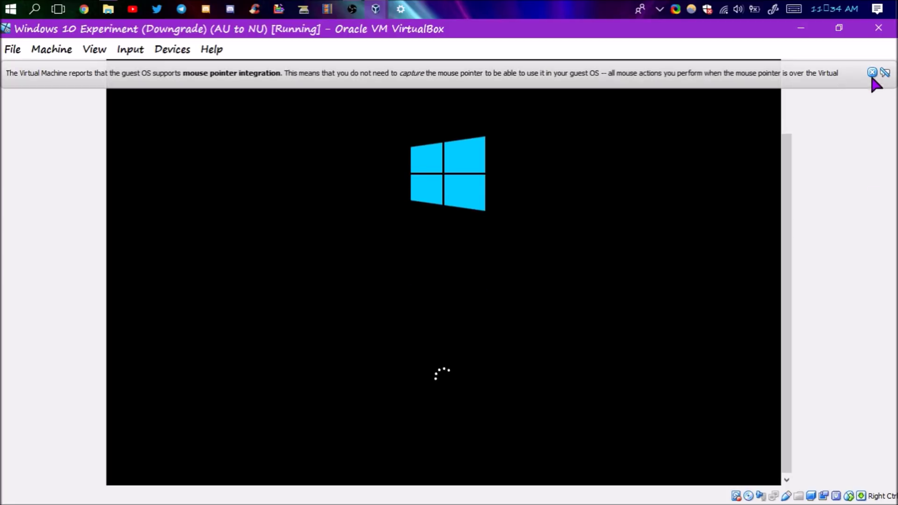
- Dismiss the mouse pointer integration notices during the restarts, check the Windows version and close About Windows
left_click(871, 72)
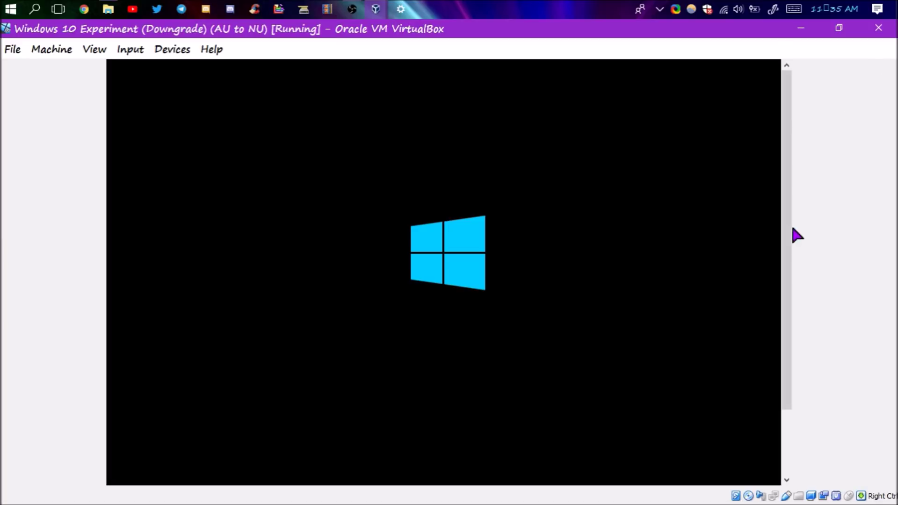
left_click(872, 73)
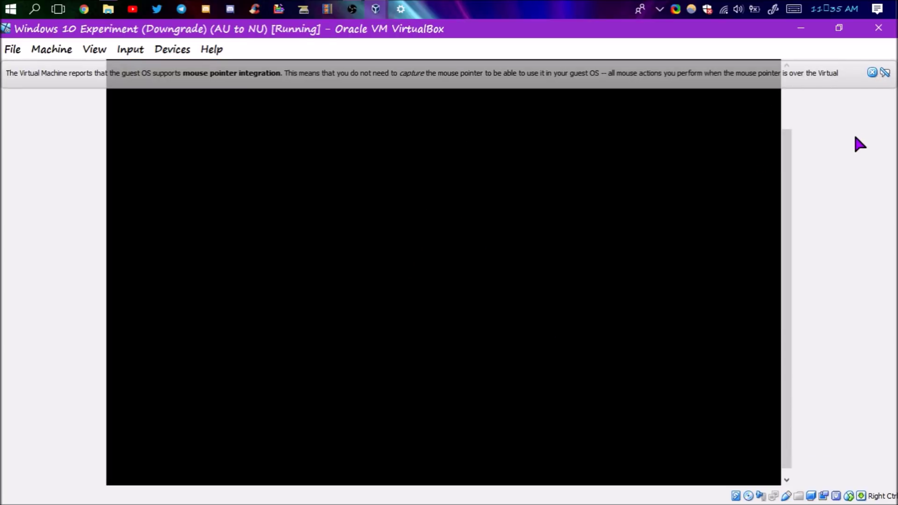
left_click(872, 72)
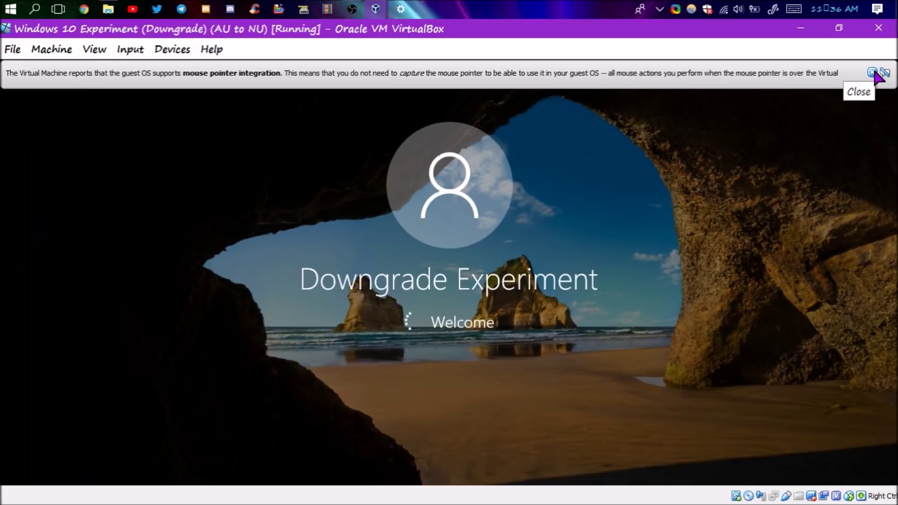
left_click(872, 74)
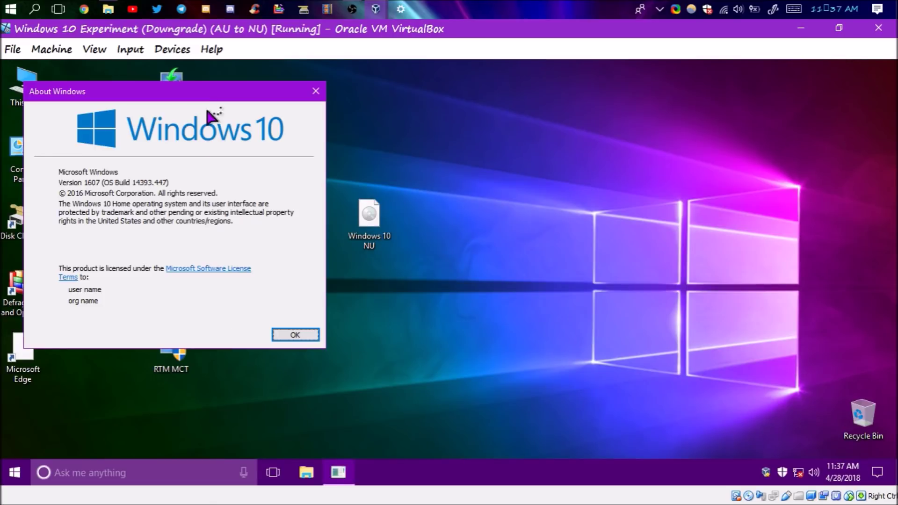
left_click_drag(262, 96, 667, 138)
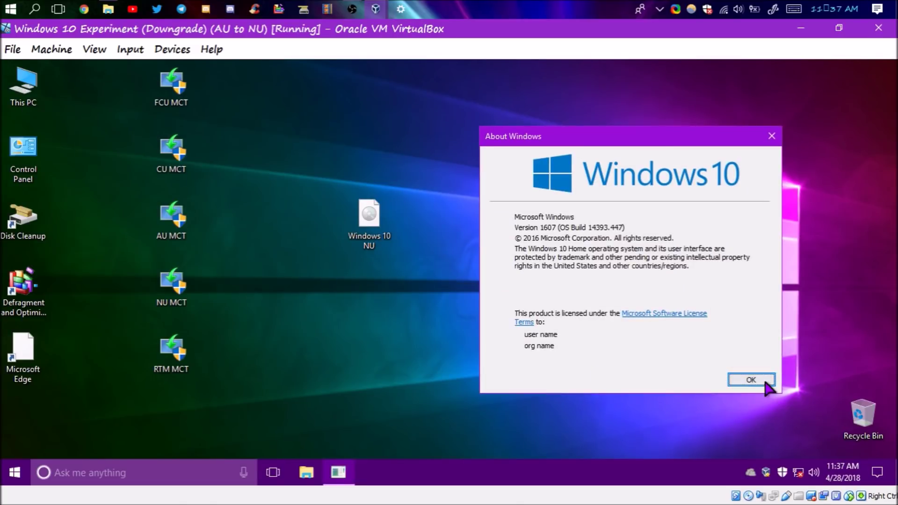
left_click(766, 383)
- Mount a Windows 10 disk image in the machine's virtual optical drive and bring up This PC
left_click(172, 49)
mouse_move(233, 72)
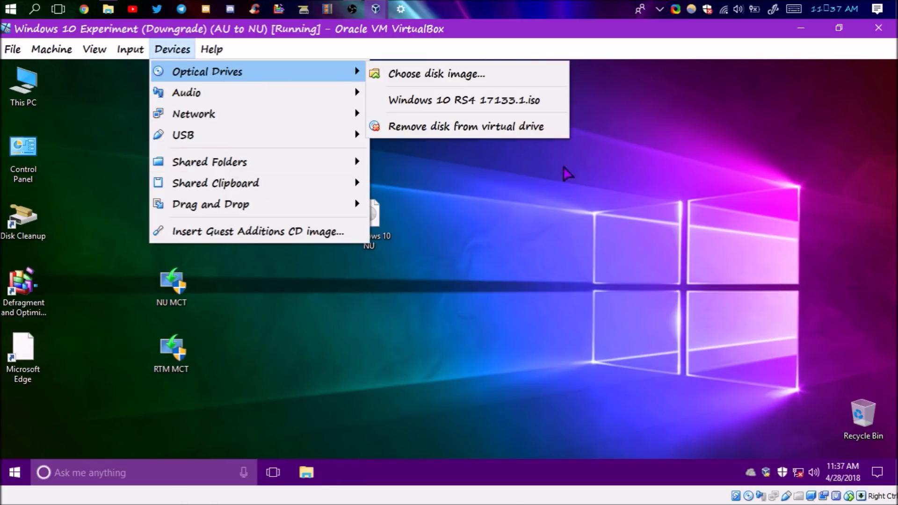
left_click(506, 75)
double_click(224, 161)
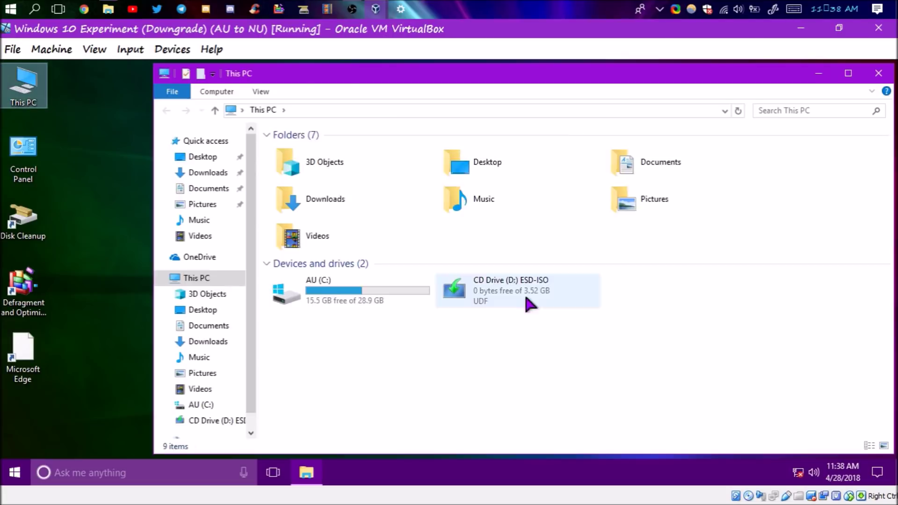
- Open CD Drive (D:) ESD-ISO and review the compatibility and version details in the setup application's properties
double_click(524, 293)
right_click(283, 262)
left_click(311, 395)
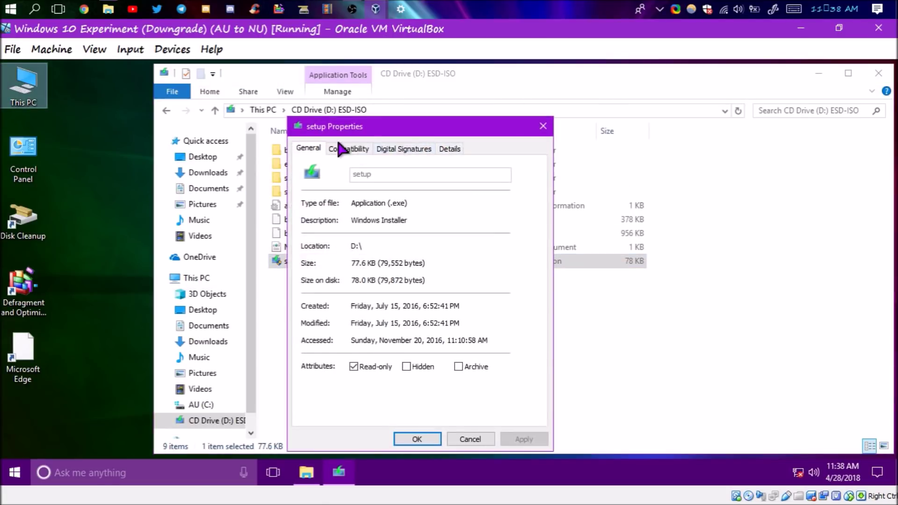
left_click(339, 147)
left_click(450, 148)
left_click(421, 438)
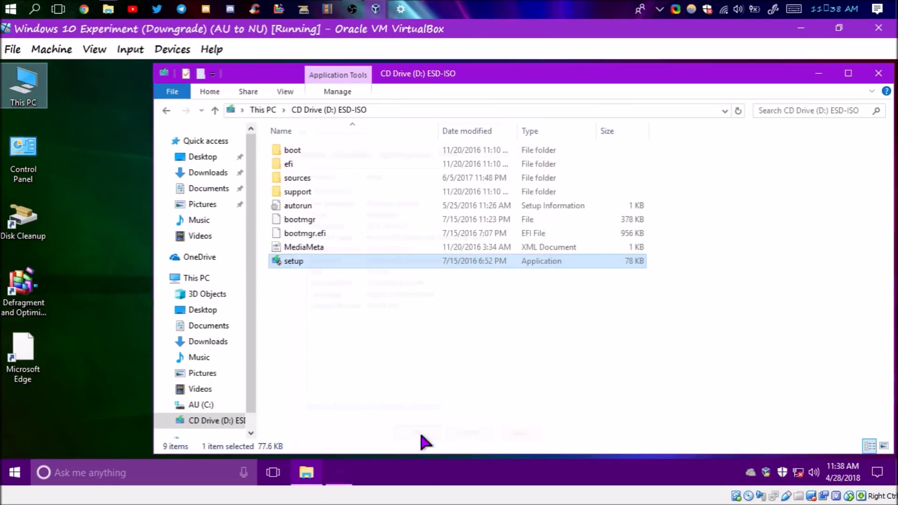
- Try to run setup from CD Drive (D:), allowing it to make changes and continuing past the Windows 8 warning
double_click(387, 262)
left_click(406, 361)
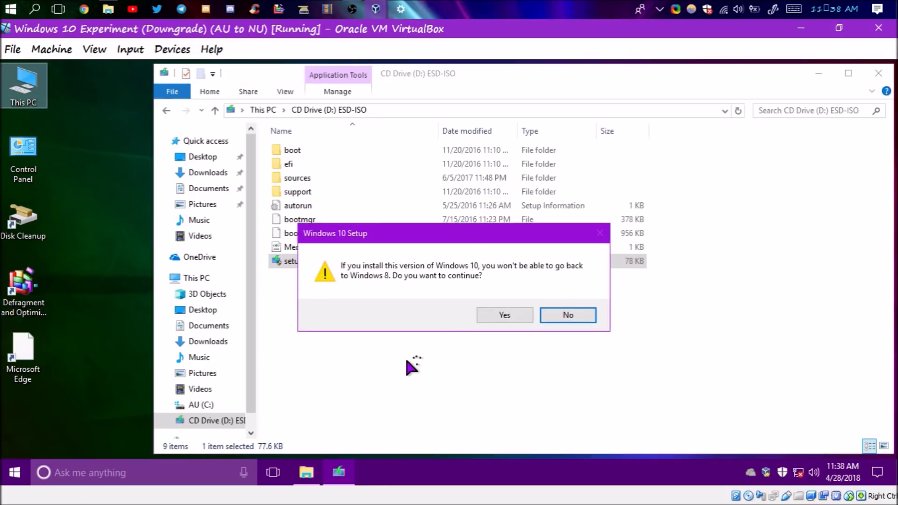
left_click(504, 317)
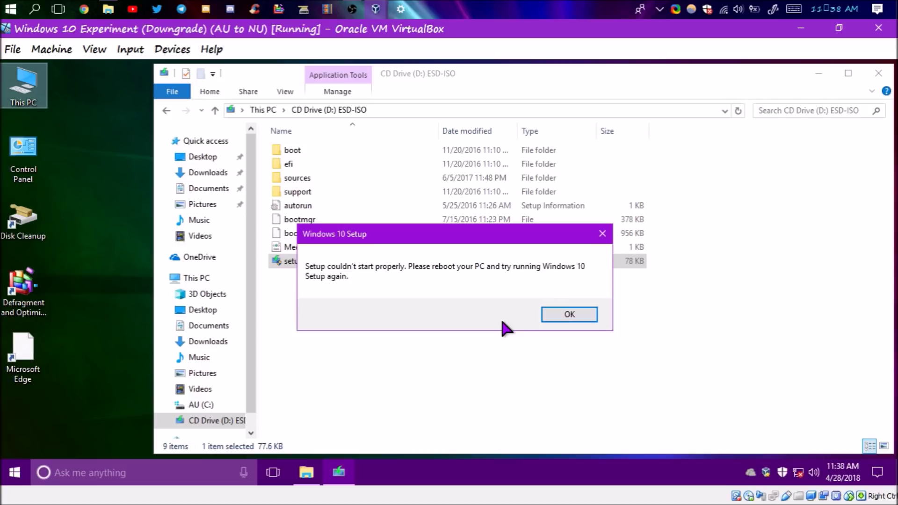
- Close the setup error and run setup from CD Drive (D:) again, allowing it to make changes
left_click(569, 314)
double_click(445, 259)
left_click(429, 354)
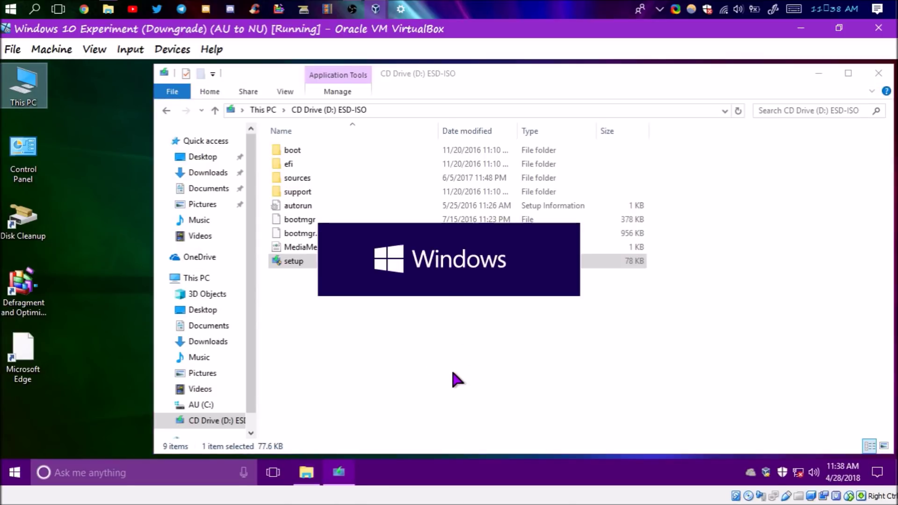
- Close the setup error and restart Windows in the virtual machine
left_click(567, 314)
right_click(14, 472)
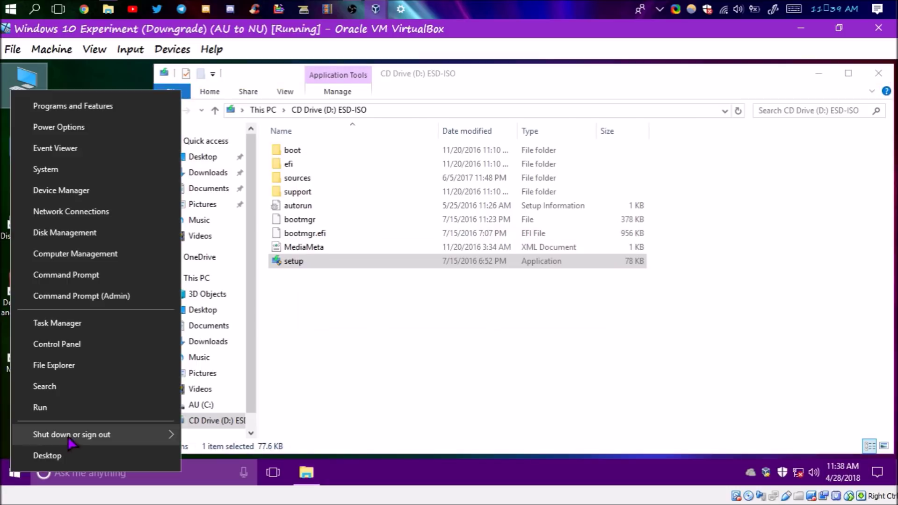
left_click(205, 439)
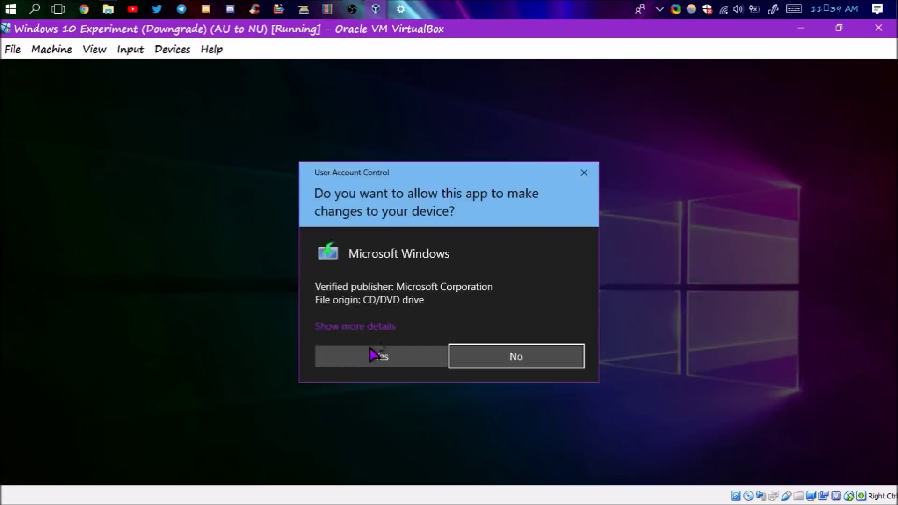
- Allow the Windows setup to make changes and reposition the "AU to AU repair install" note during the installation
left_click(374, 355)
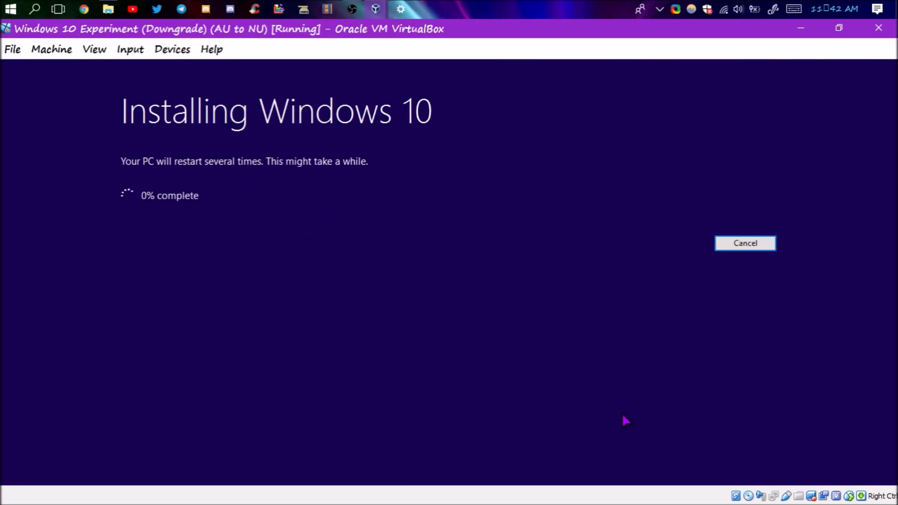
left_click(172, 50)
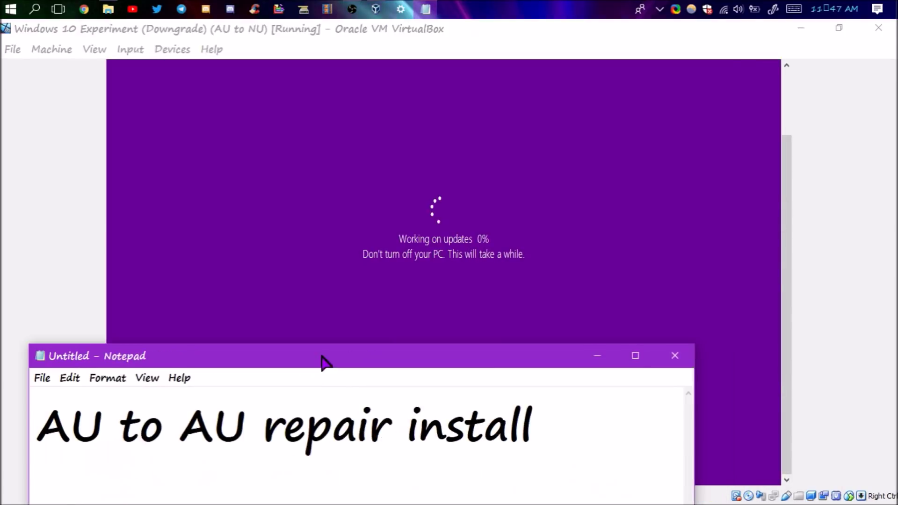
left_click_drag(321, 356, 317, 360)
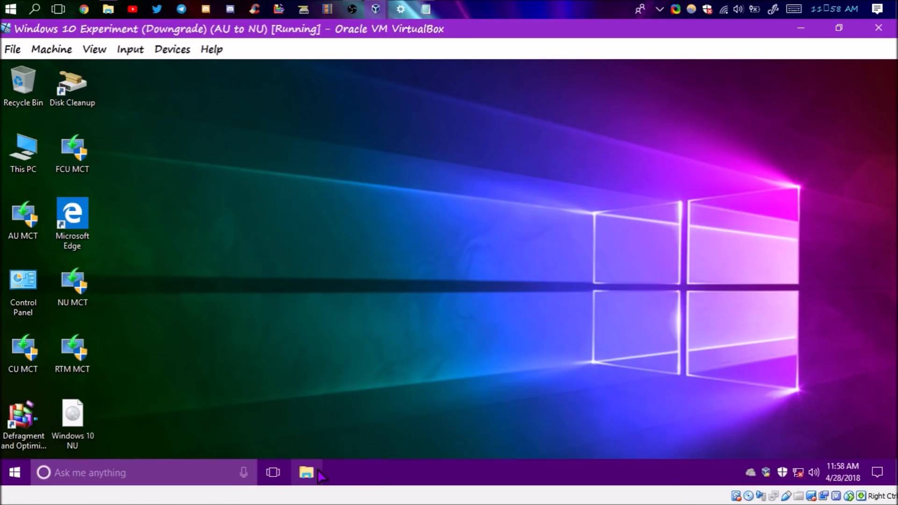
- Check the Windows edition and version in the computer's system properties and with winver, and close the windows
left_click(307, 473)
right_click(198, 277)
left_click(238, 448)
key("super+r")
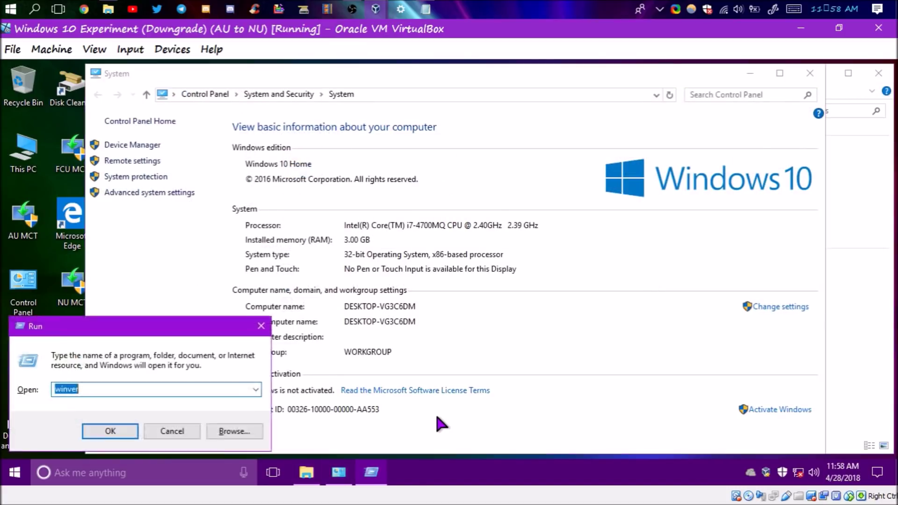
key("Return")
left_click(697, 388)
left_click(810, 74)
left_click(878, 74)
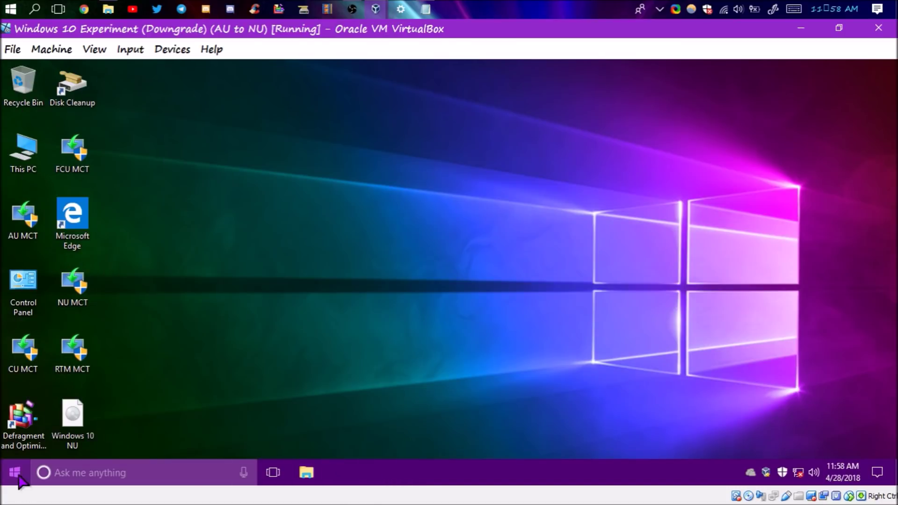
- Look through Update & security and the System About page in Windows Settings, and close Settings
left_click(14, 472)
left_click(15, 411)
left_click(314, 91)
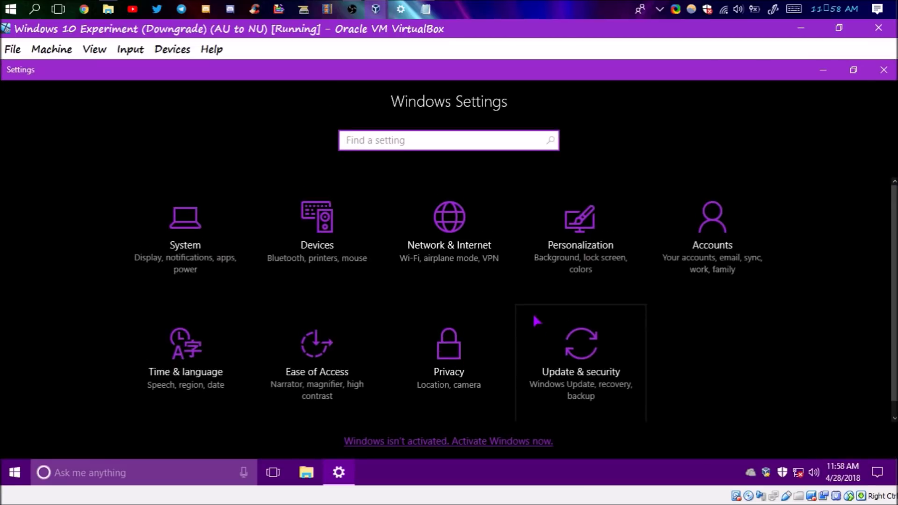
left_click(581, 339)
left_click(257, 206)
left_click(14, 69)
left_click(184, 234)
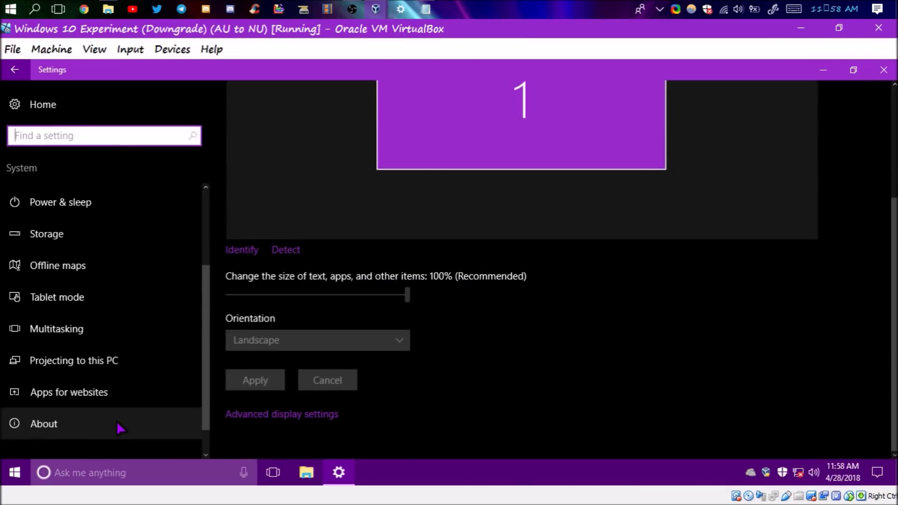
left_click(118, 424)
scroll(441, 346, "down", 4)
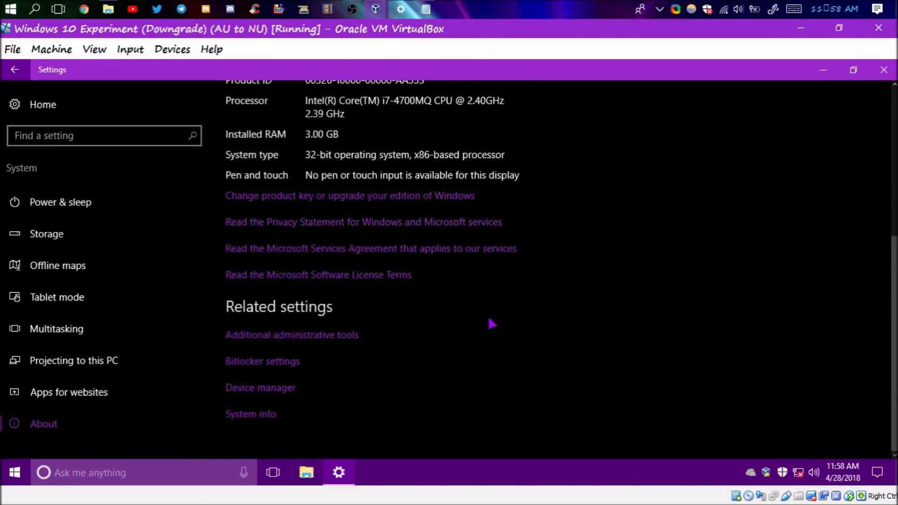
scroll(491, 321, "up", 5)
left_click(883, 70)
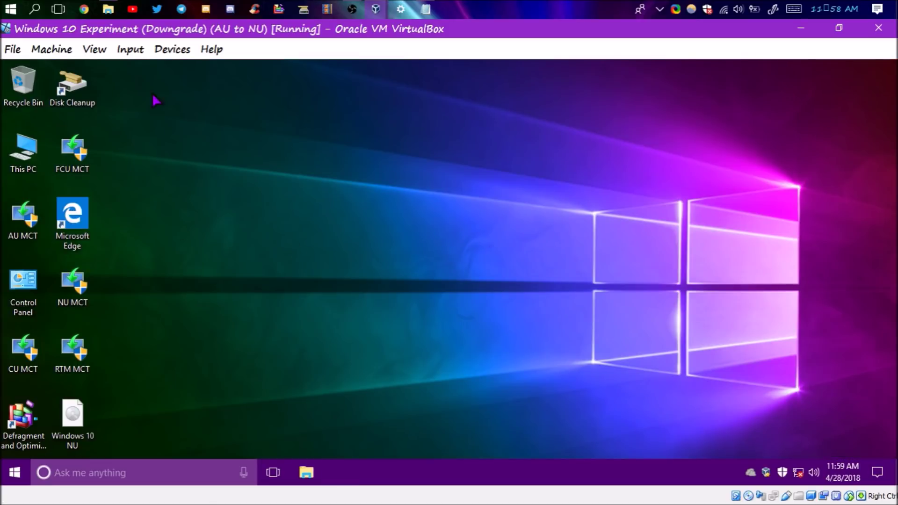
- Shift all desktop icons toward the middle, placing Recycle Bin in the lower-right corner and This PC in the upper-left corner
left_click_drag(146, 77, 3, 456)
left_click_drag(74, 416, 269, 416)
left_click(323, 346)
left_click_drag(229, 99, 871, 426)
left_click_drag(223, 158, 27, 88)
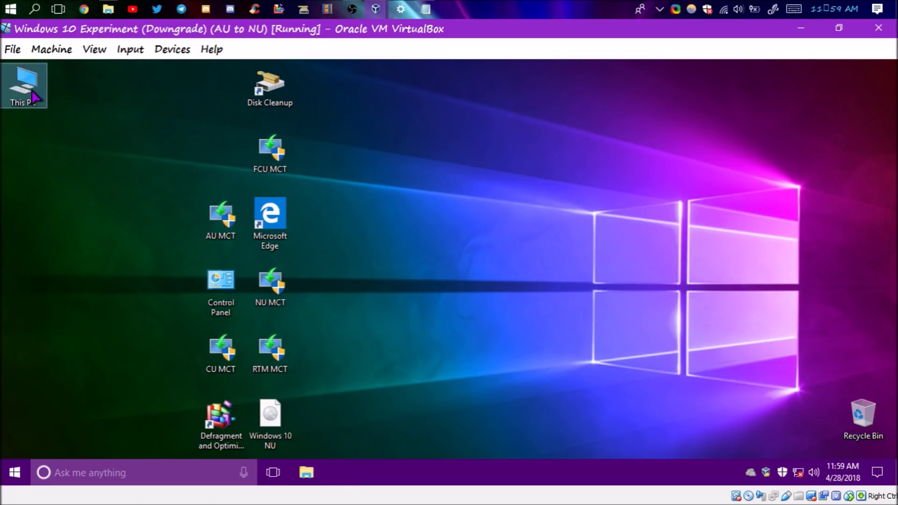
- Line up Control Panel, Microsoft Edge, Disk Cleanup, Defragment and Optimize Drives, and Windows 10 NU below This PC
left_click_drag(223, 285, 26, 150)
left_click_drag(271, 216, 25, 216)
left_click_drag(270, 86, 23, 283)
left_click_drag(219, 416, 23, 353)
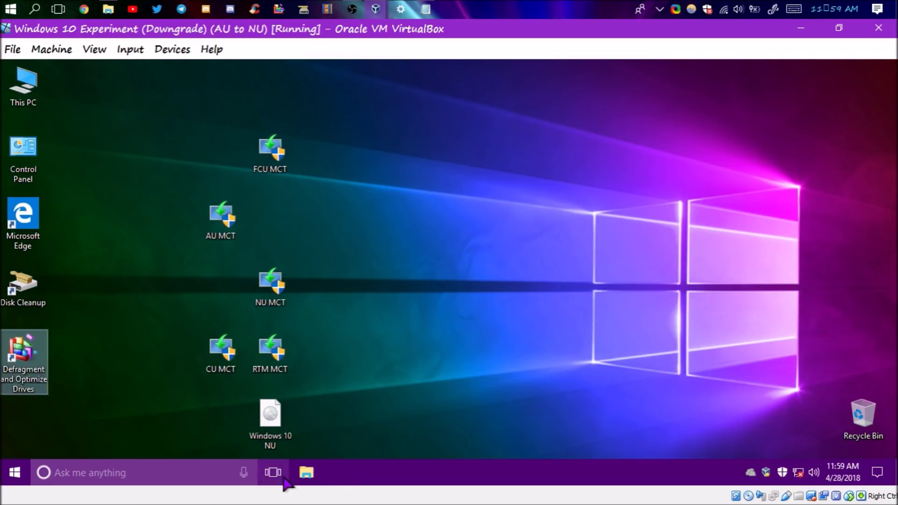
left_click_drag(270, 414, 23, 416)
- Arrange the media creation tools in a second desktop column in the order FCU, CU, AU, NU, RTM MCT
left_click_drag(275, 150, 126, 87)
left_click_drag(221, 353, 122, 152)
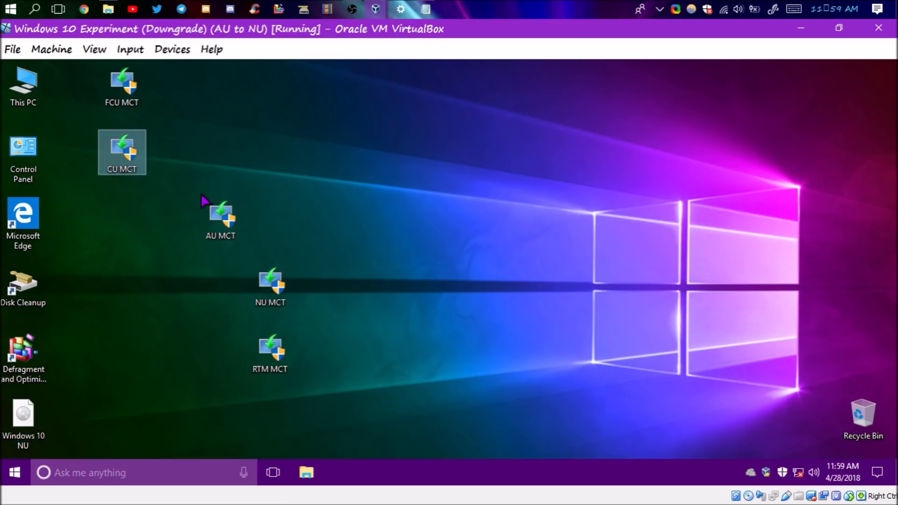
left_click_drag(220, 217, 123, 217)
left_click_drag(270, 283, 123, 283)
left_click_drag(273, 372, 142, 341)
- Check that Microsoft Edge and Windows Settings open, and close both
double_click(23, 215)
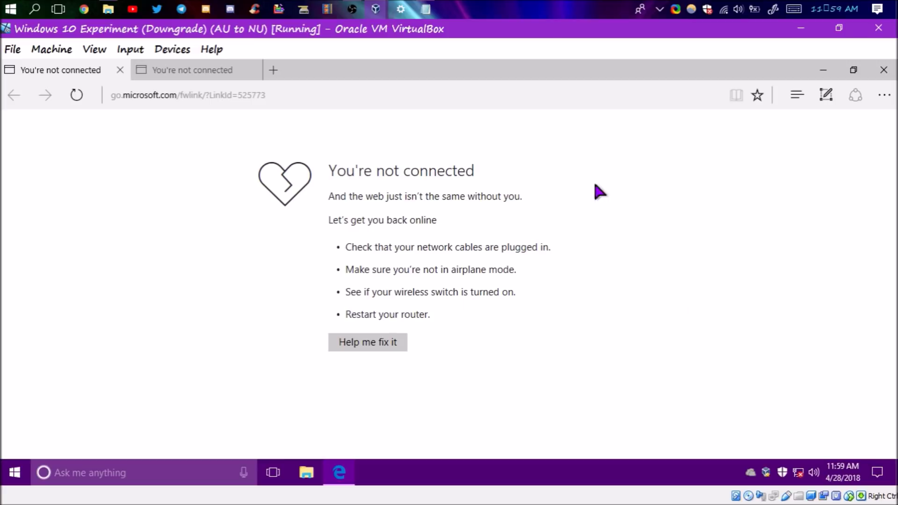
left_click(883, 70)
left_click(370, 296)
key("super+i")
left_click(883, 69)
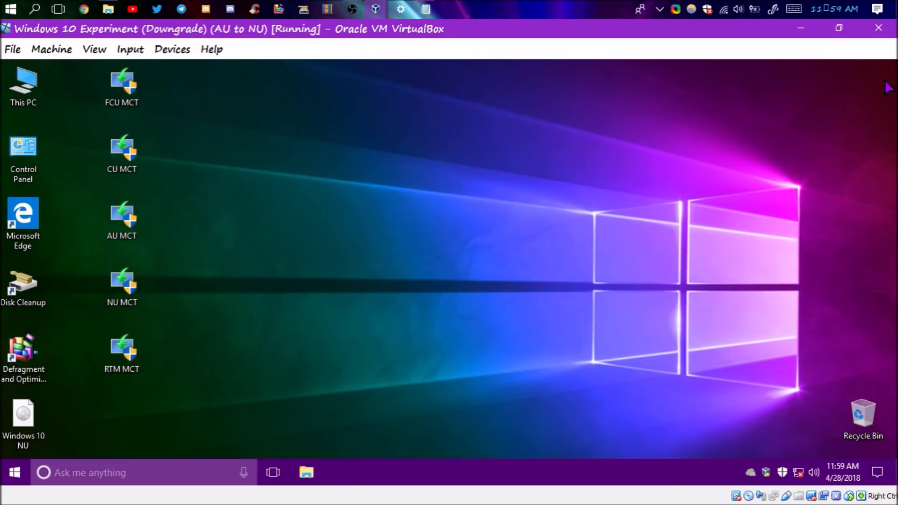
- Mount the Windows 10 NU disk image and review the version details and compatibility settings of its setup application
double_click(27, 430)
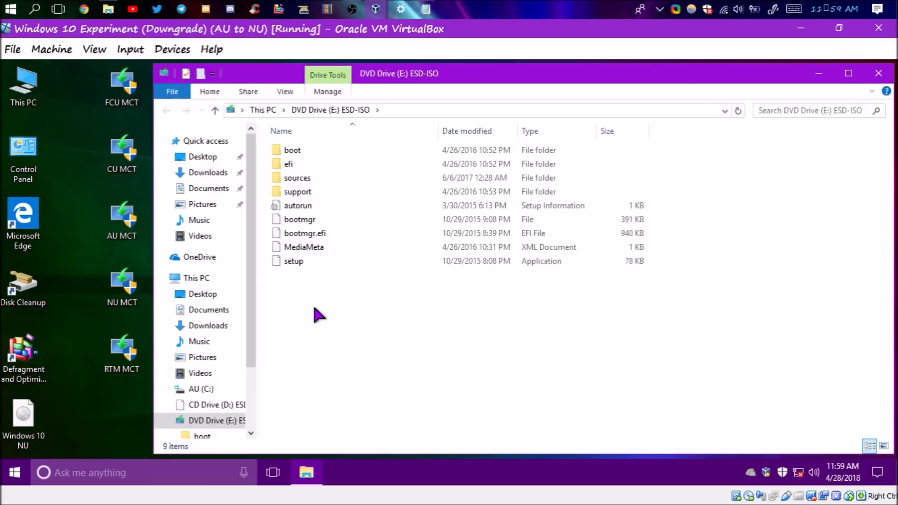
left_click(302, 257)
right_click(302, 259)
left_click(399, 386)
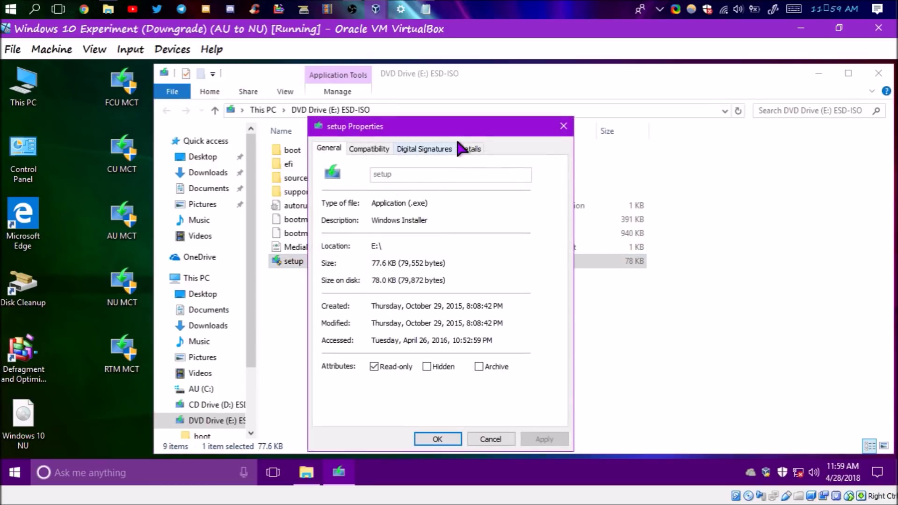
left_click(470, 148)
left_click(403, 224)
left_click(369, 148)
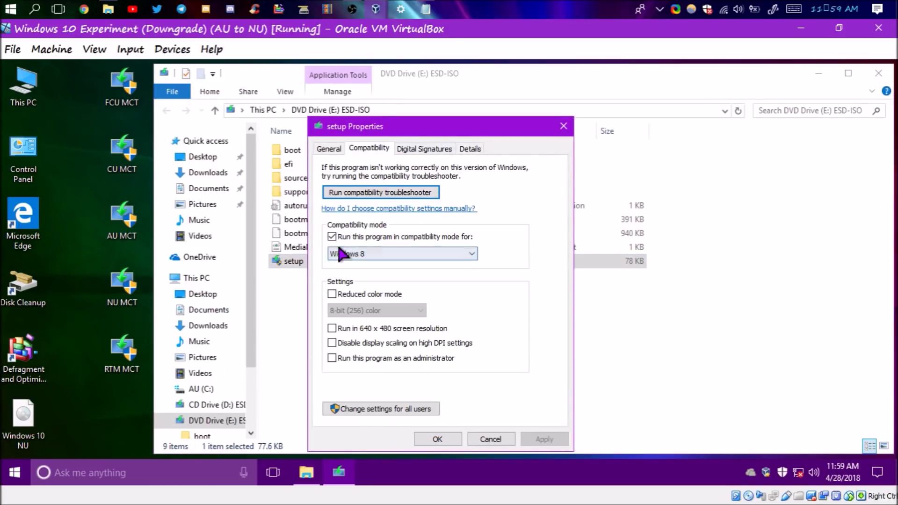
key("Escape")
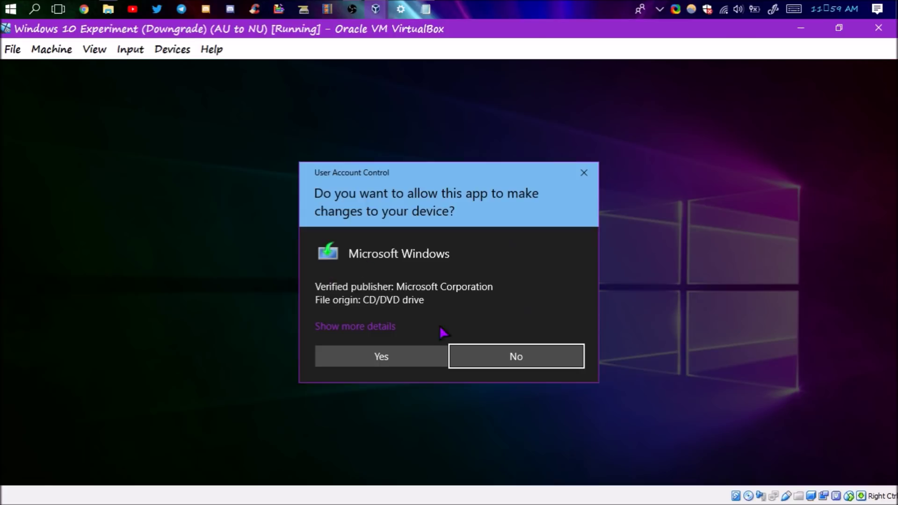
- Allow setup from DVD Drive (E:) to make changes, and choose Not right now for important updates
left_click(433, 353)
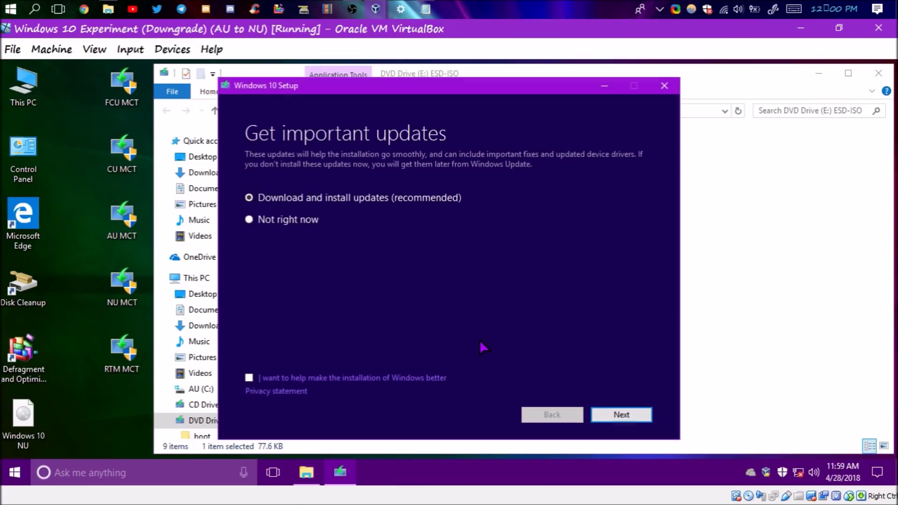
key("Down")
left_click(633, 420)
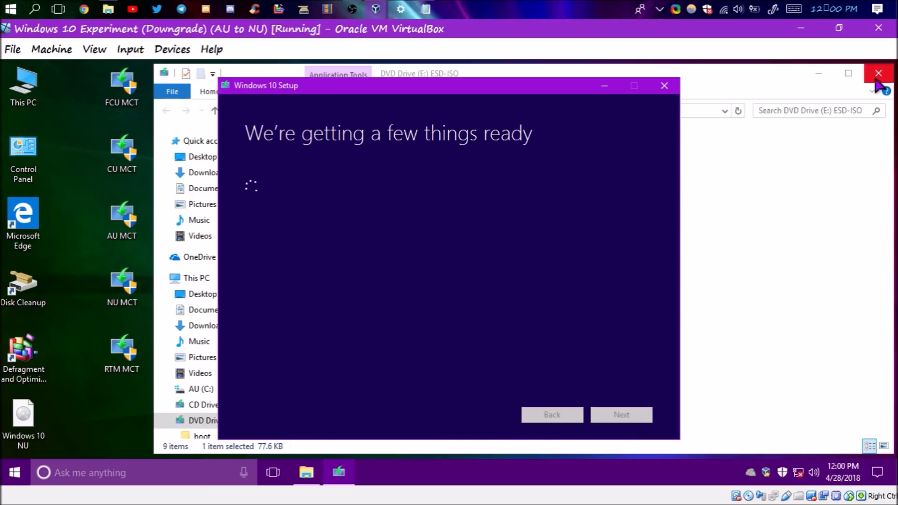
- Arrange the setup file's version details and the About Windows dialog on either side of the setup window for comparison
right_click(351, 261)
left_click(394, 390)
left_click(517, 146)
left_click_drag(501, 106, 134, 93)
left_click_drag(203, 91, 786, 84)
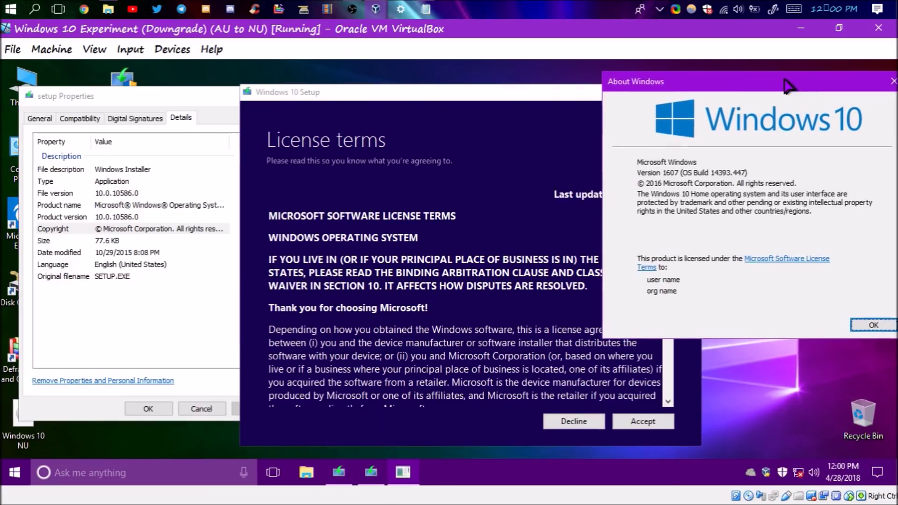
left_click(602, 138)
left_click_drag(564, 99, 496, 108)
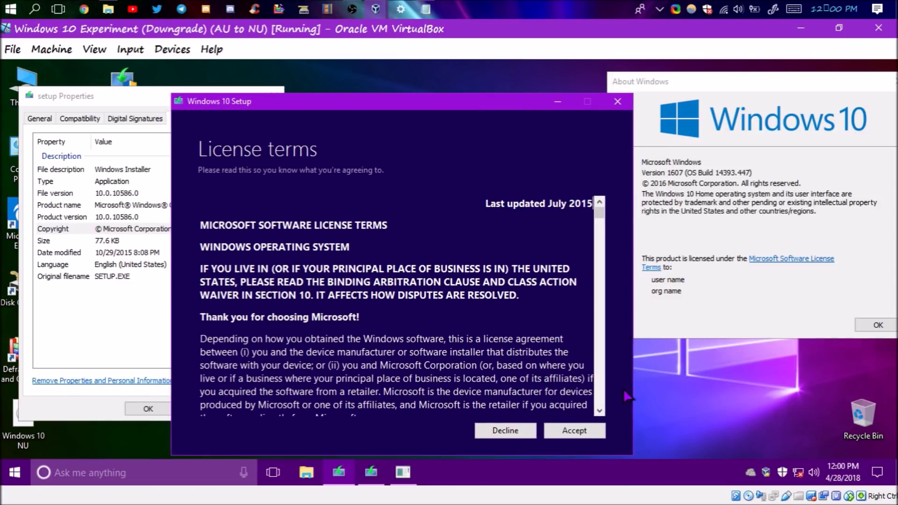
- Accept the license terms and start installing Windows 10 Home, keeping personal files and apps
left_click(593, 435)
left_click(594, 436)
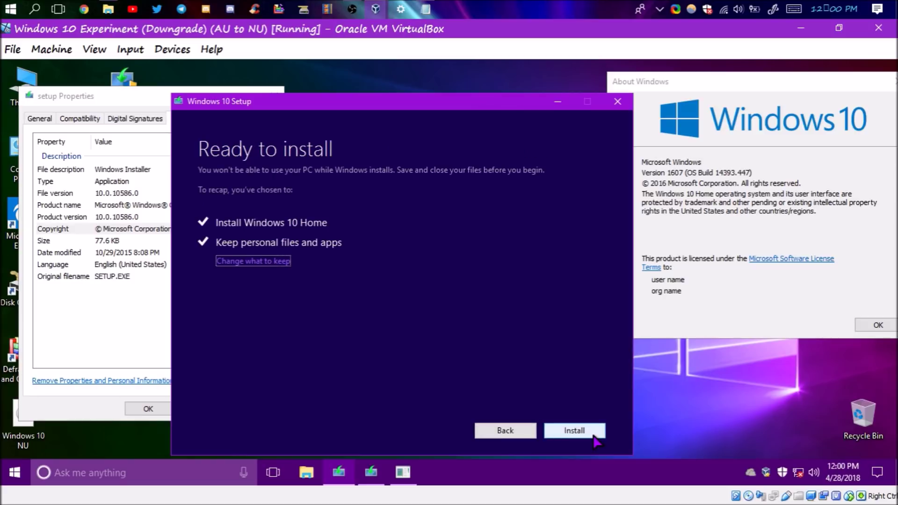
left_click(593, 436)
- Switch to the host's File Explorer and examine the Windows 10 x86 disk images and the Windows 10 FCU (C:) drive
left_click(109, 9)
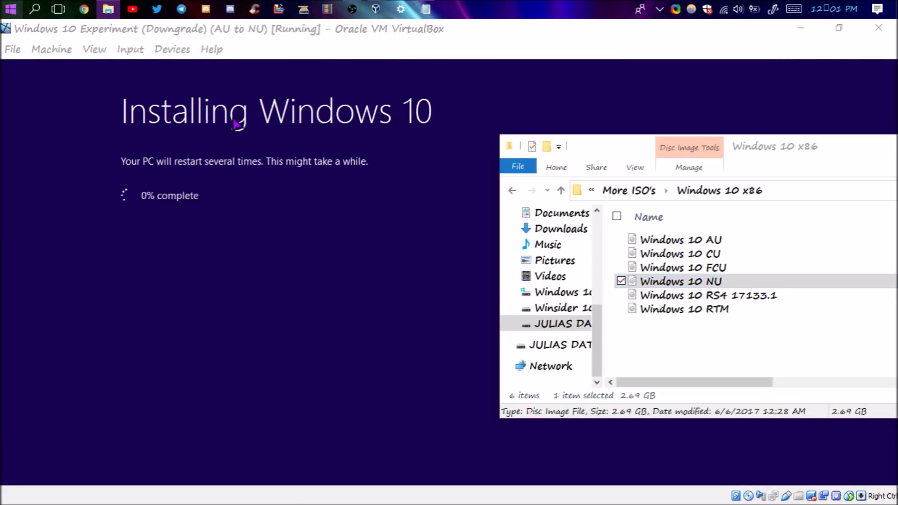
key("super+e")
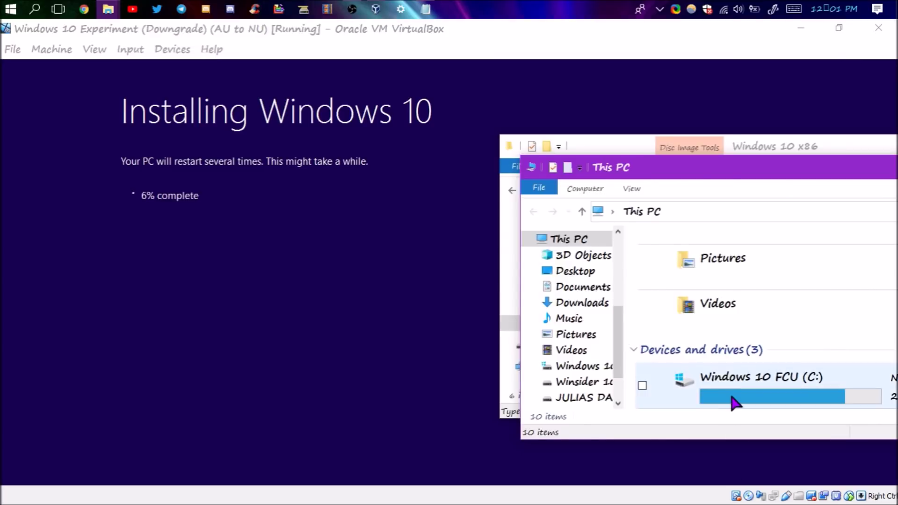
right_click(729, 388)
left_click(706, 377)
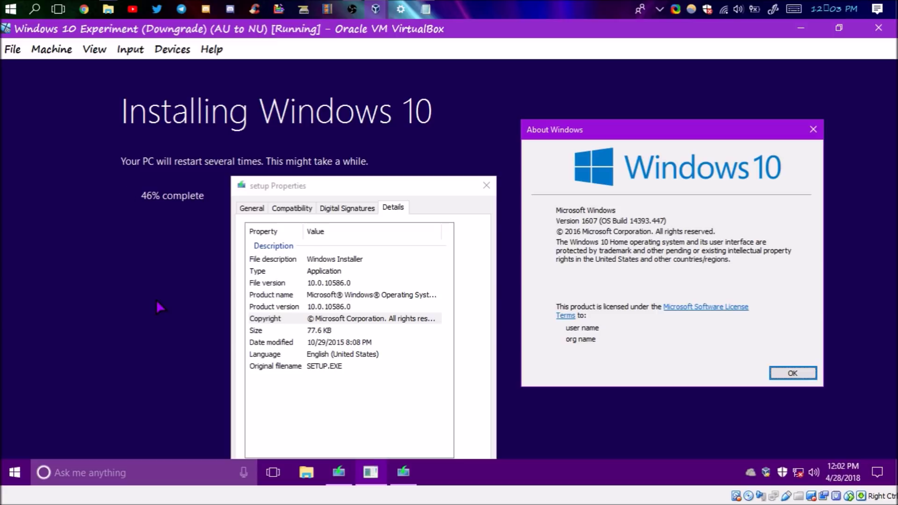
- Change the disk setting of the virtual machine's optical drive while Windows 10 installs
left_click(172, 50)
mouse_move(187, 71)
left_click(473, 150)
- Move the setup properties window lower and highlight its File version entry
left_click_drag(423, 185, 441, 228)
key("Up")
key("Up")
key("Up")
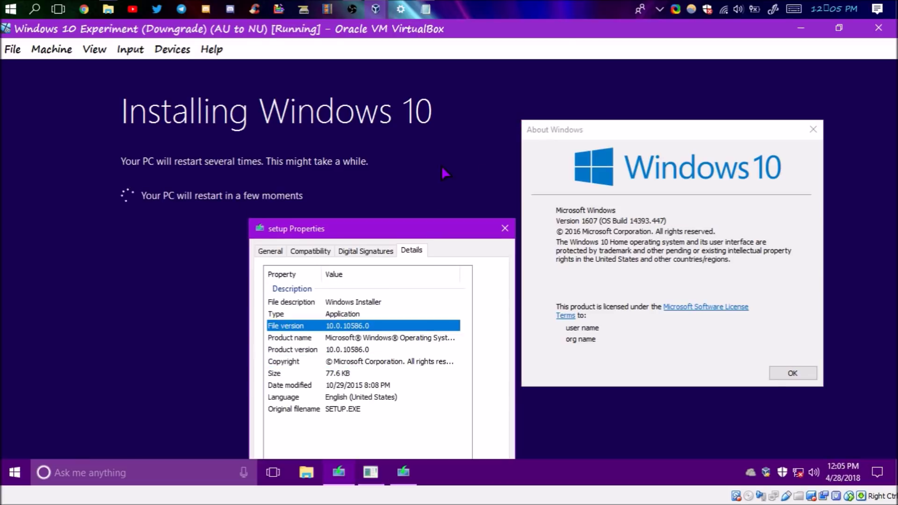
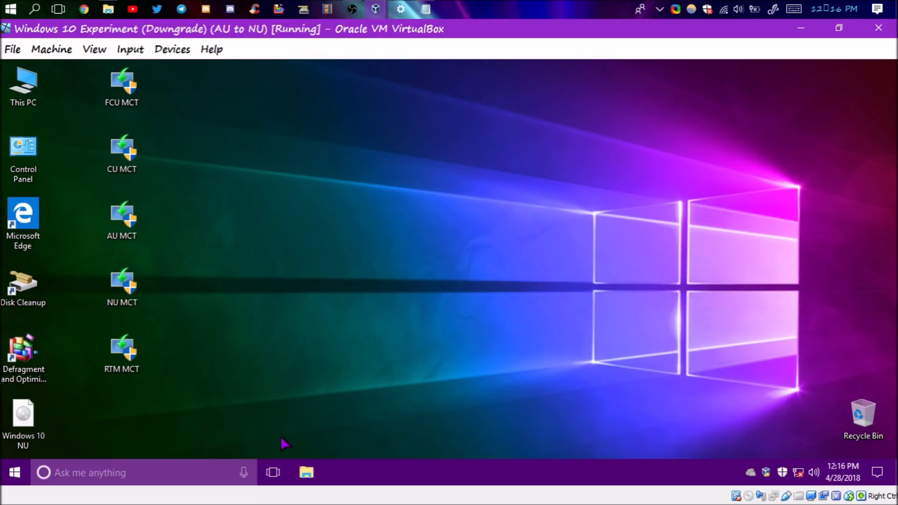
- Open CD Drive (D:) ESD-ISO and review the version details and general properties of its setup application
left_click(305, 473)
left_click(543, 266)
double_click(542, 266)
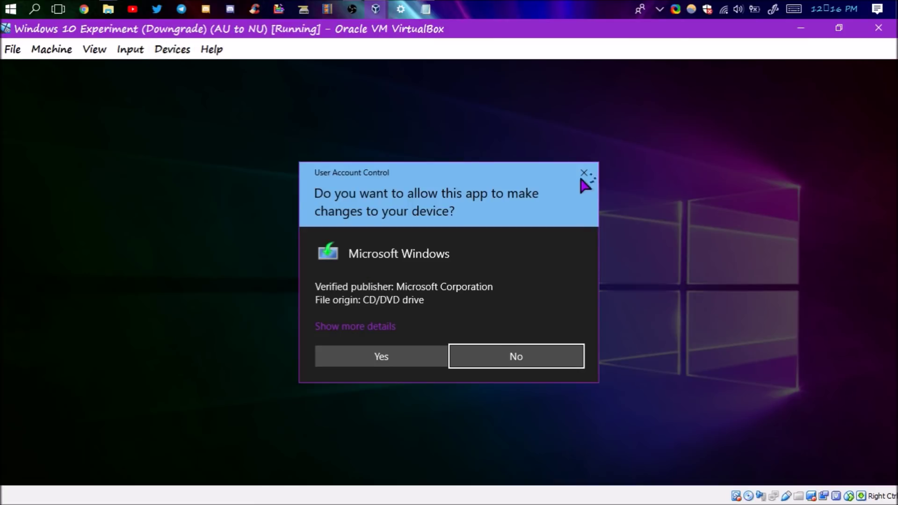
right_click(576, 256)
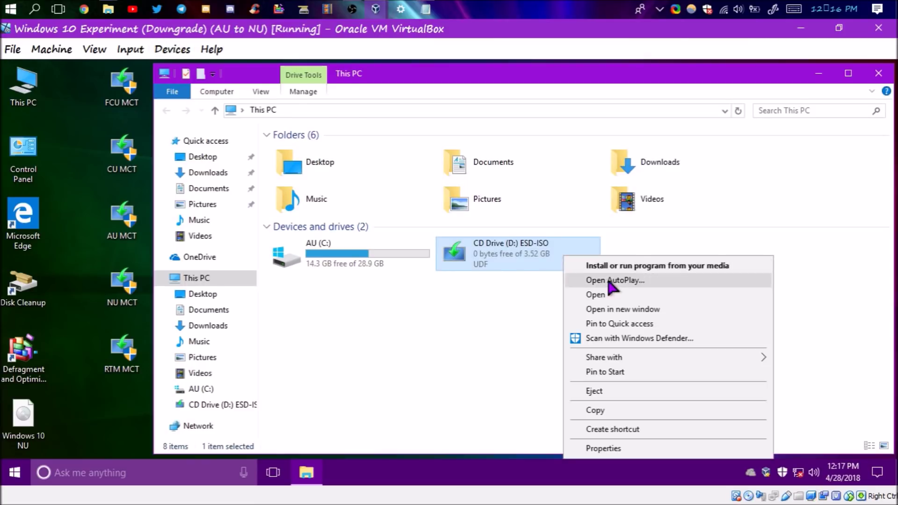
left_click(603, 294)
right_click(291, 268)
left_click(318, 396)
left_click(457, 150)
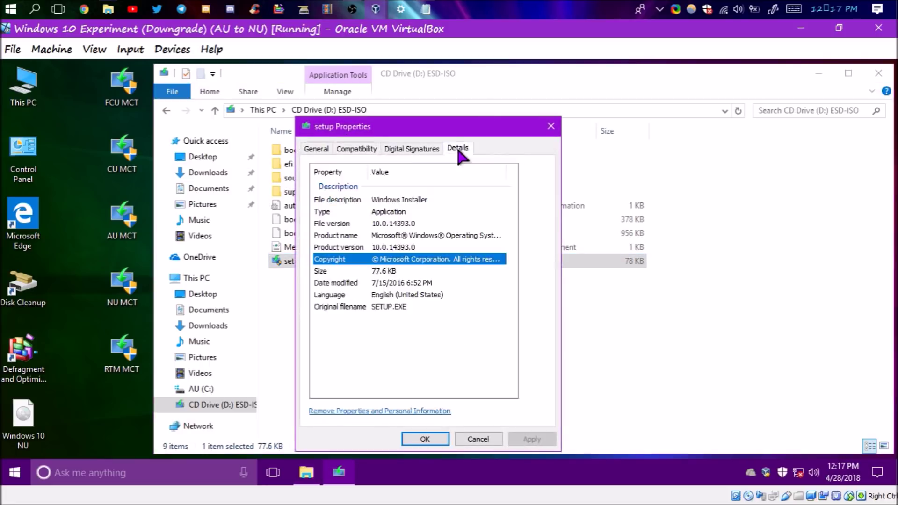
left_click(317, 146)
key("Escape")
- Try to run setup from CD Drive (D:), allowing it to make changes, and close the error
double_click(343, 265)
left_click(404, 360)
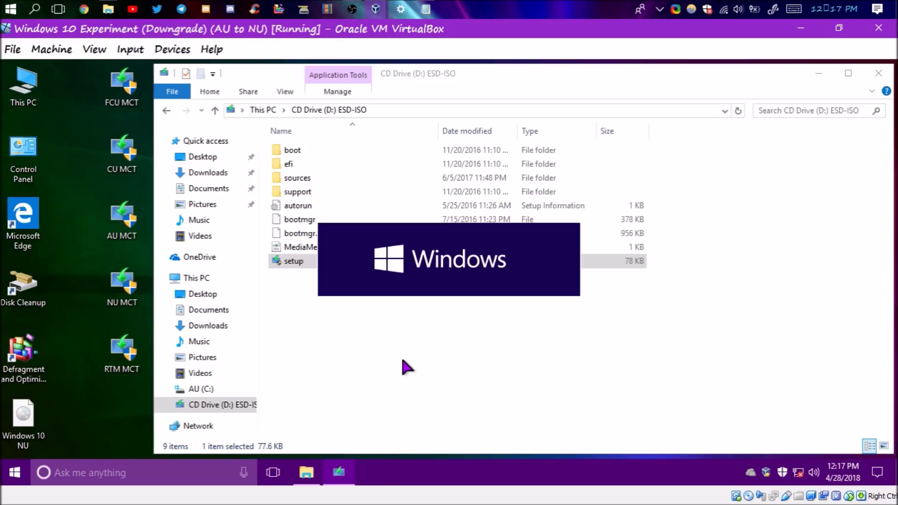
left_click(567, 315)
- Restart Windows in the virtual machine before another setup attempt
left_click(14, 472)
left_click(15, 443)
left_click(43, 409)
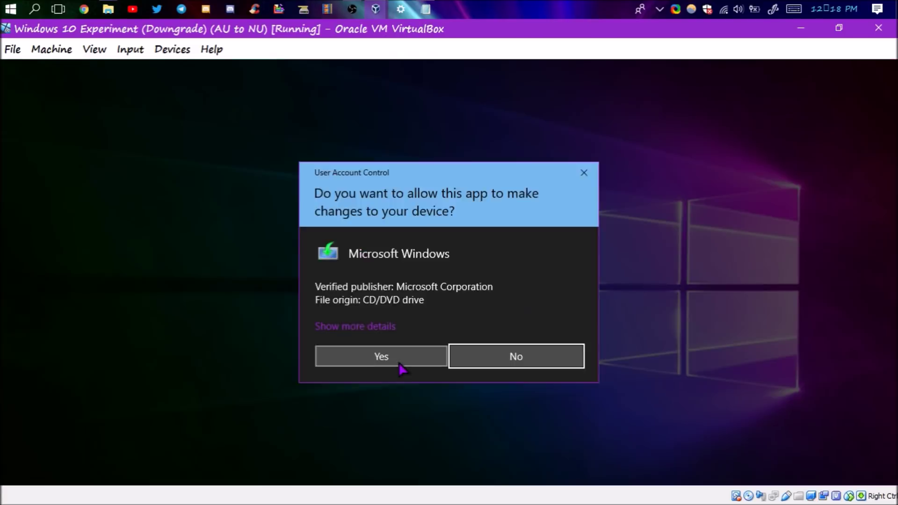
- Allow Windows Setup to make changes, review what to keep, and start installing Windows 10 Home
left_click(399, 363)
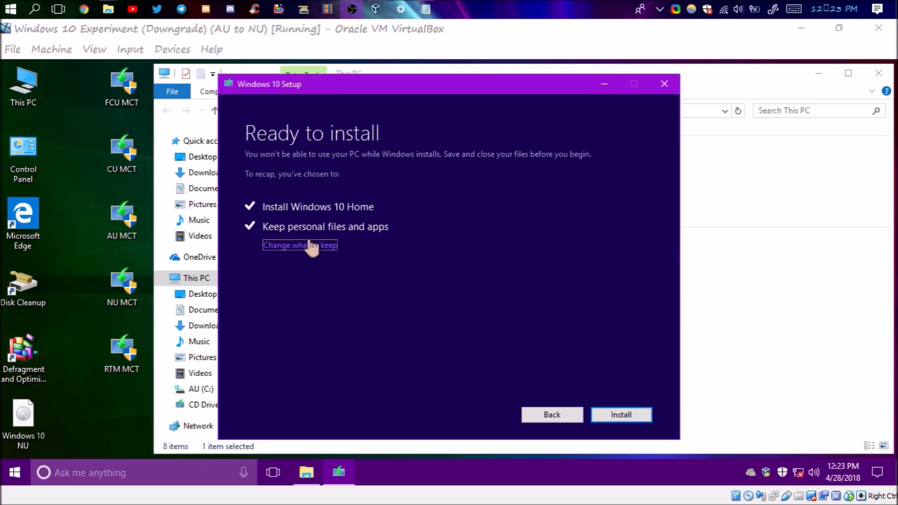
left_click(311, 246)
left_click(621, 414)
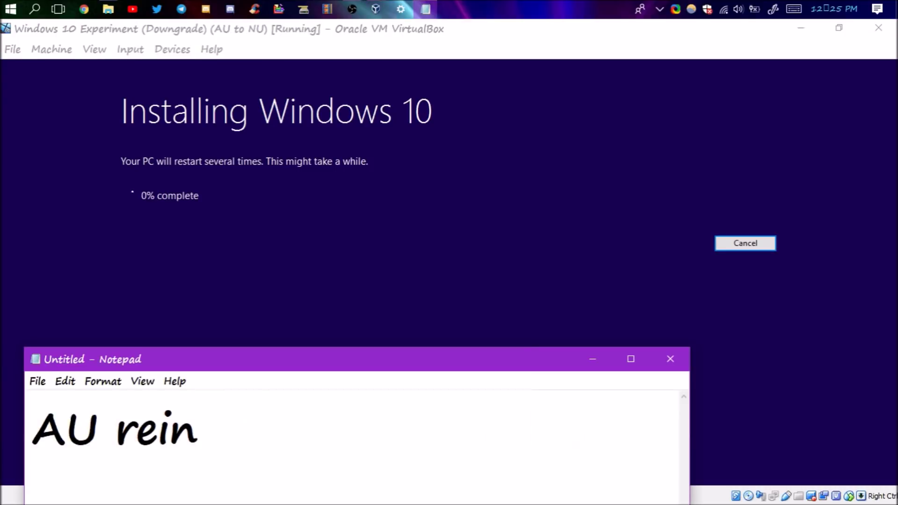
- Complete the Notepad note as "AU reinstall (Clean Install)" and dismiss the mouse pointer integration notice
type("stall (Clean Install)")
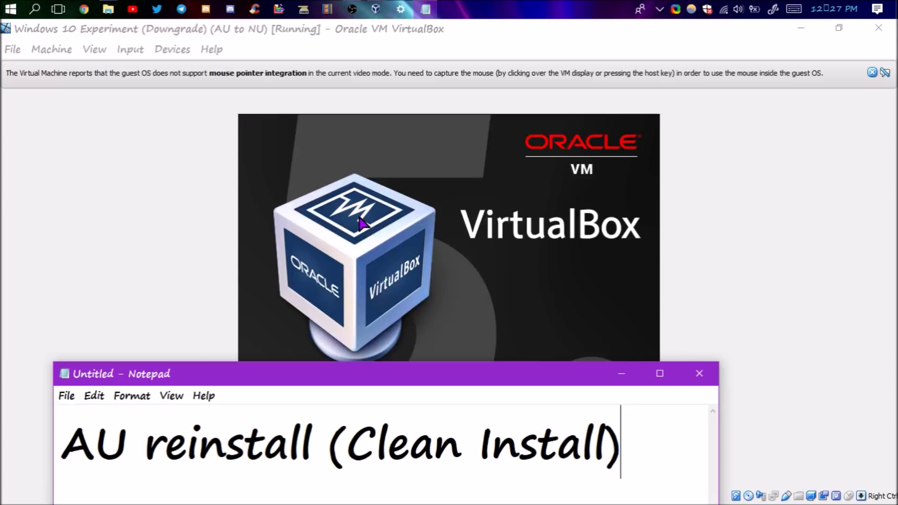
left_click(869, 91)
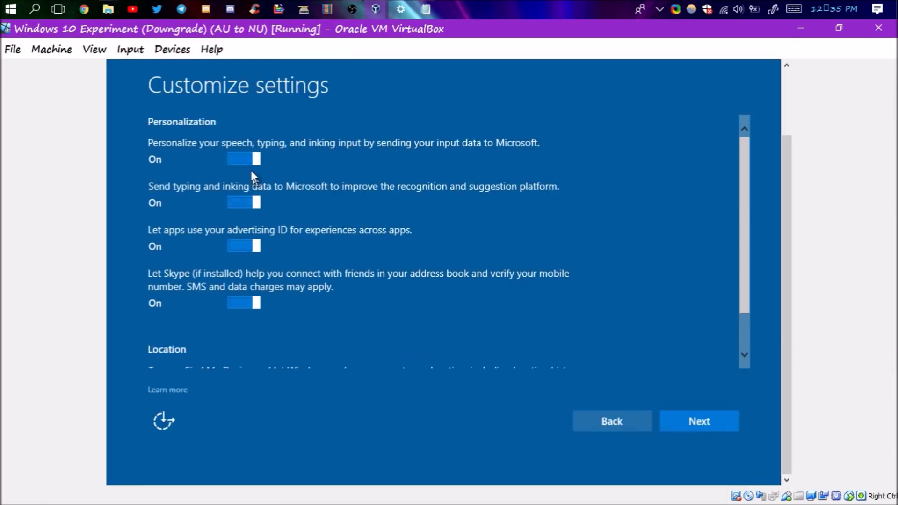
- Accept the privacy settings and create a local account named "Downgrade Ex" without a password
left_click(675, 425)
left_click(710, 418)
type("Downgrade Ex")
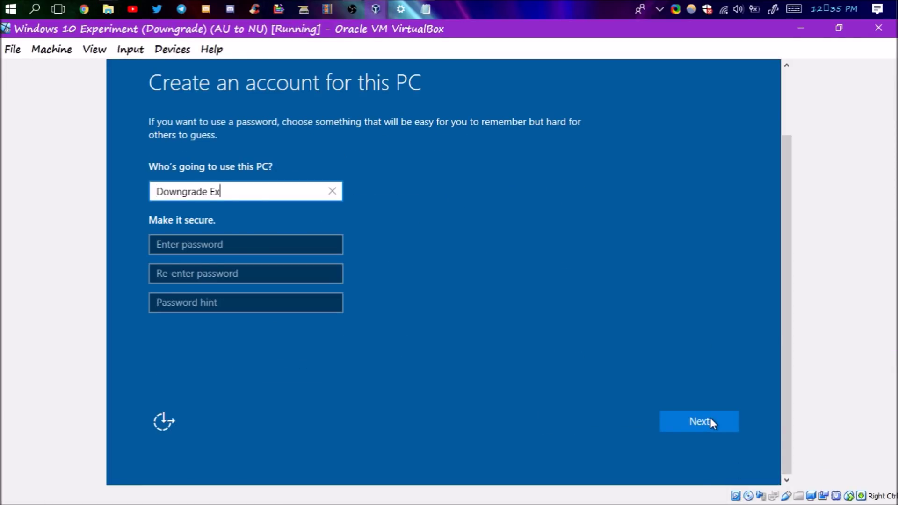
left_click(710, 418)
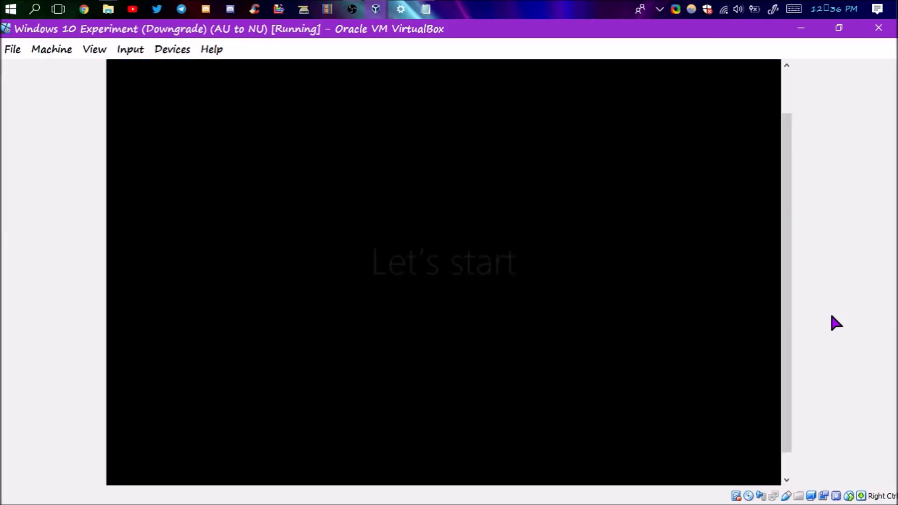
- Insert the Guest Additions CD image and install VirtualBox Guest Additions 5.2.8 in the virtual machine
left_click(172, 49)
mouse_move(333, 123)
left_click(413, 323)
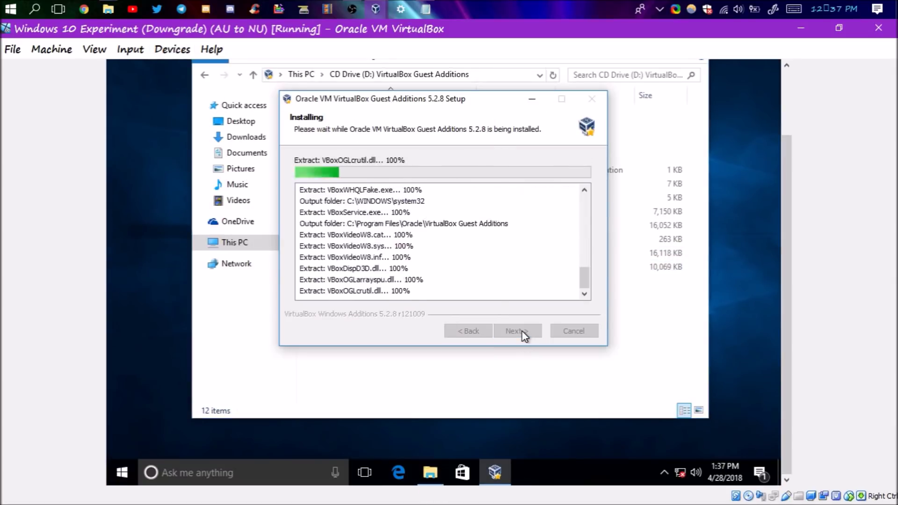
left_click(517, 330)
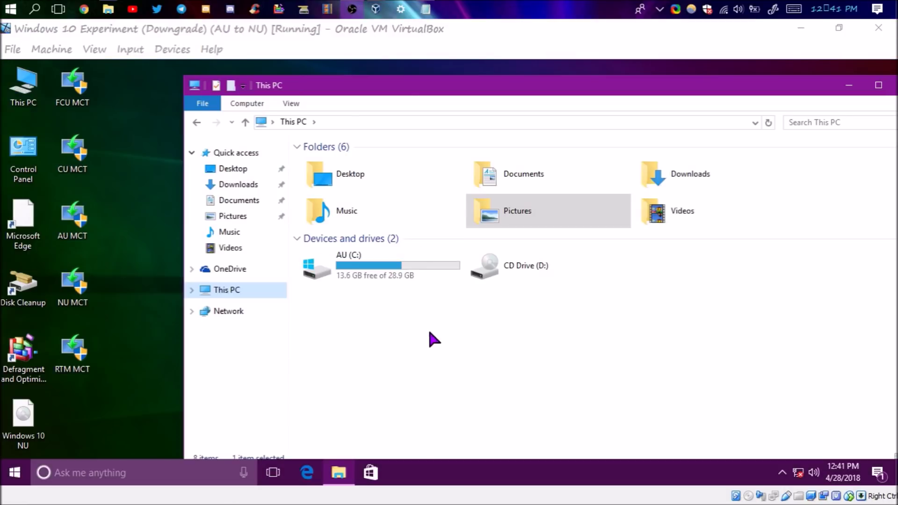
- Examine the Windows.old folder on AU (C:), including its Users, Downgrade Experiment and WINDOWS folders
double_click(336, 262)
double_click(345, 216)
double_click(334, 204)
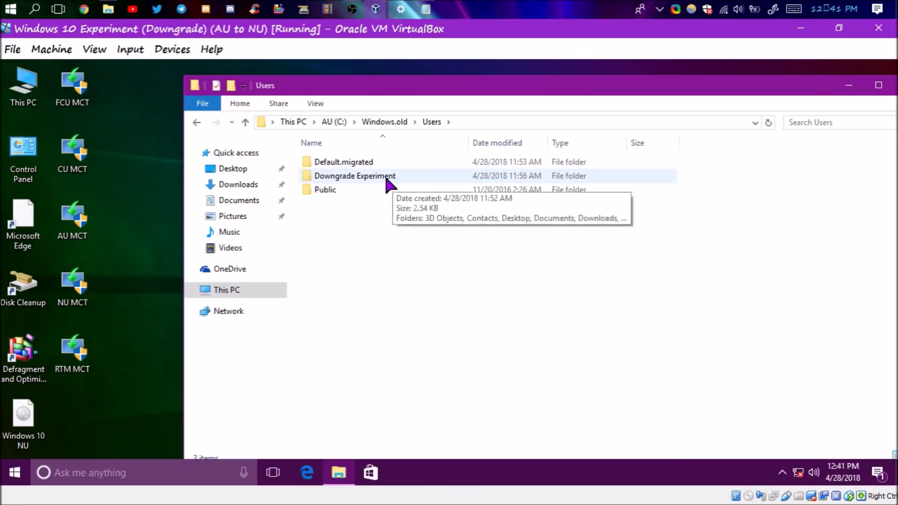
double_click(385, 177)
left_click(197, 123)
left_click(197, 122)
double_click(335, 217)
scroll(605, 332, "down", 16)
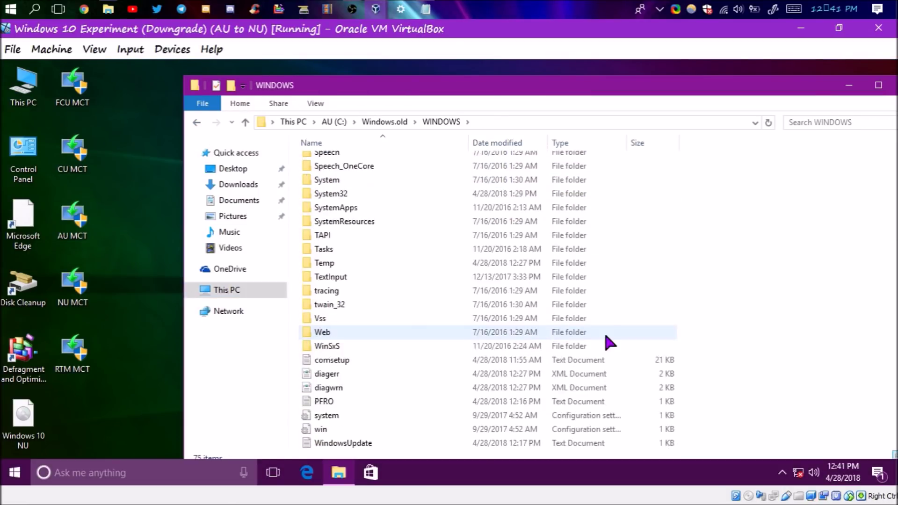
scroll(608, 401, "up", 17)
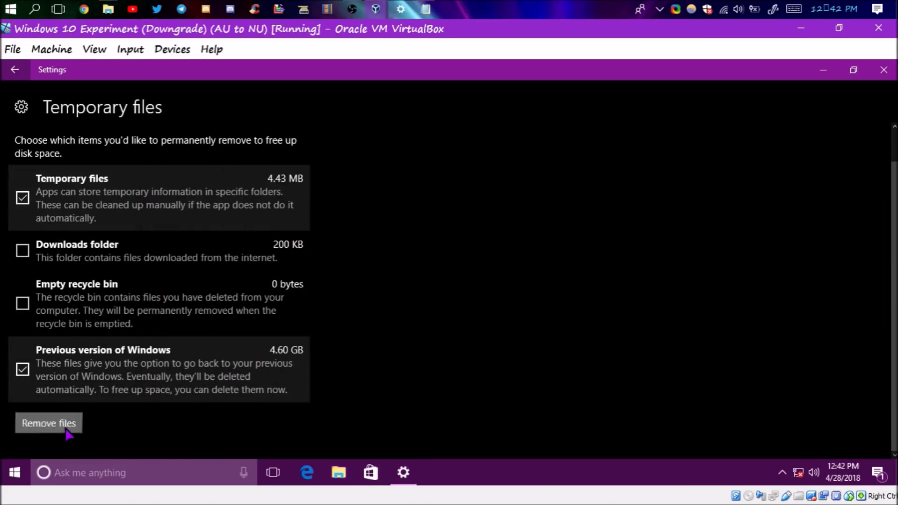
- Remove the selected temporary files and previous version of Windows, and close Settings
left_click(65, 428)
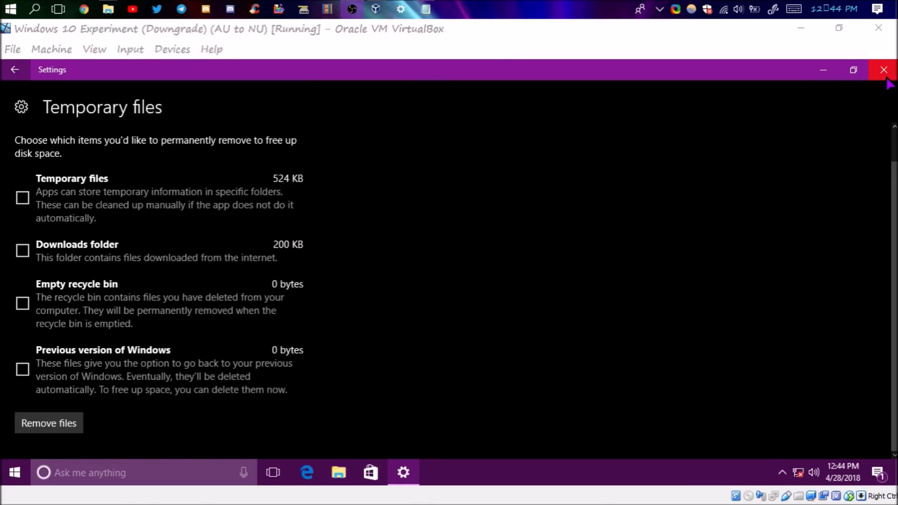
left_click(883, 75)
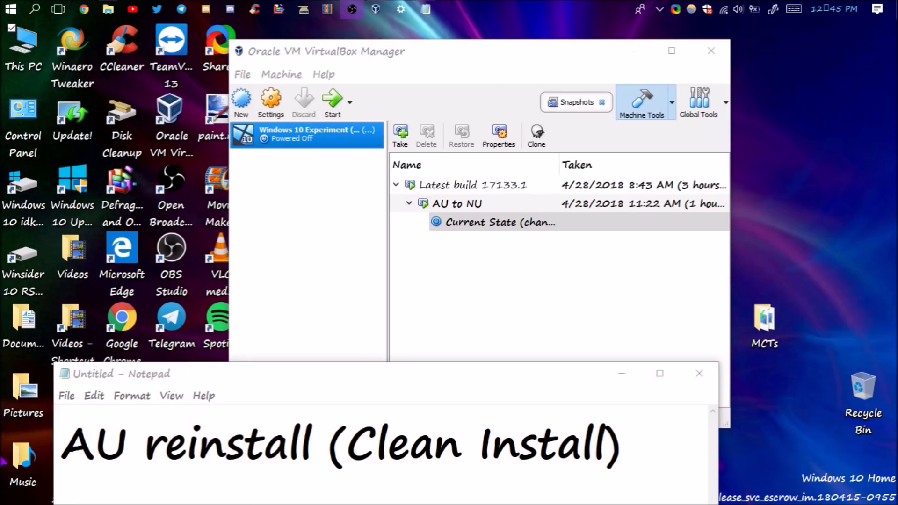
- Close the Notepad note without saving and show the actions for the AU to NU snapshot
key("alt+F4")
left_click(459, 279)
right_click(460, 206)
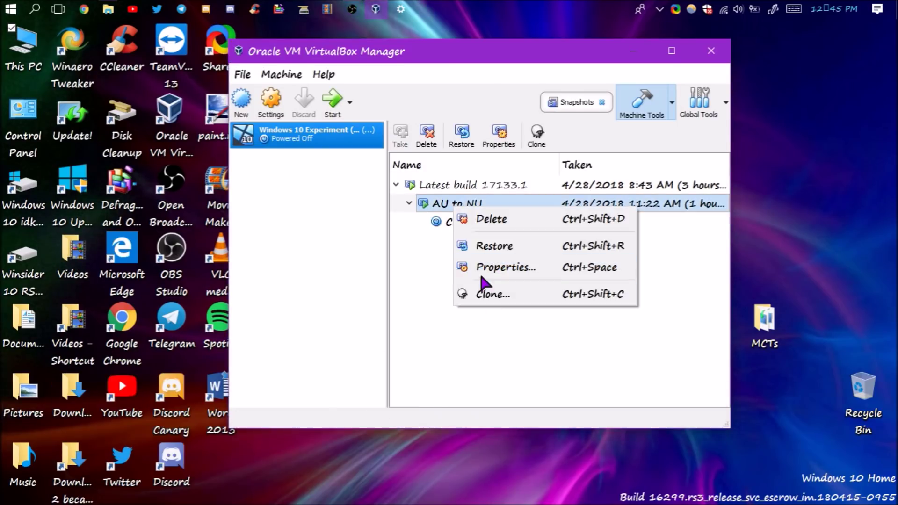
left_click(454, 315)
left_click(453, 263)
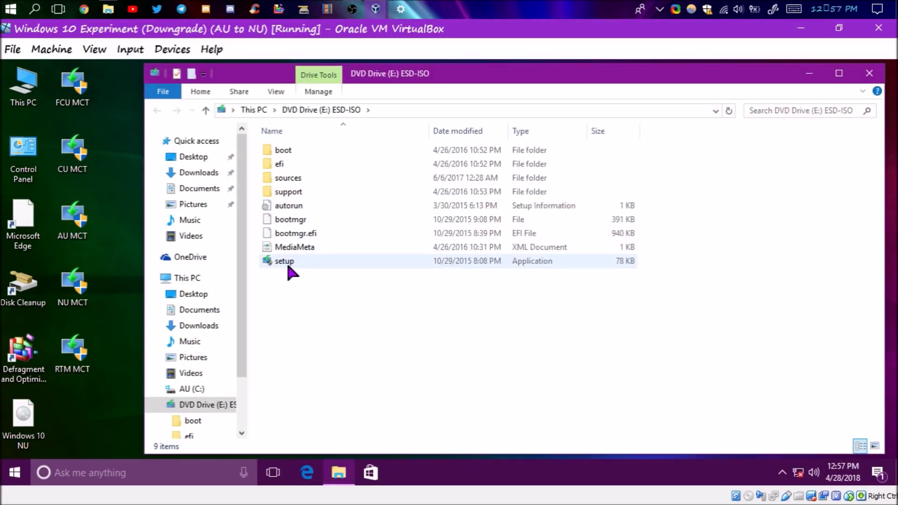
- Check the details of setup on DVD Drive (E:) and make it run in compatibility mode for Windows 8
right_click(289, 262)
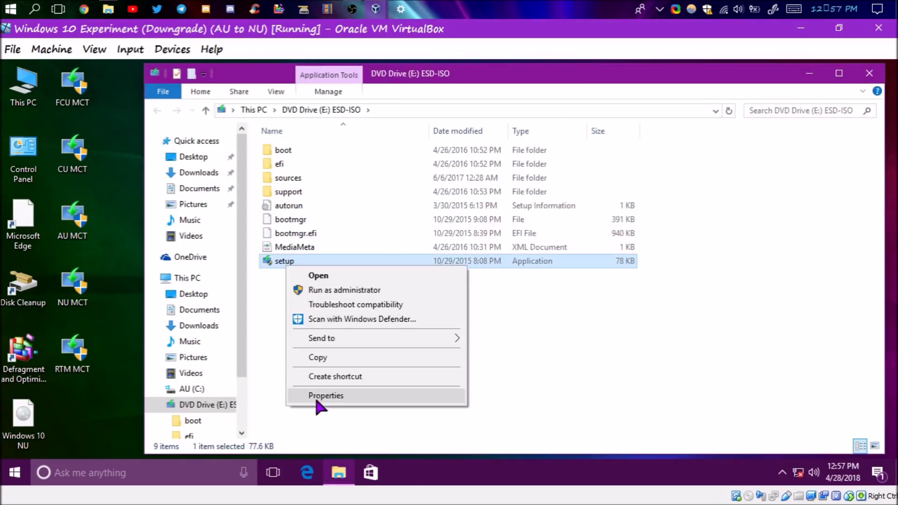
left_click(315, 396)
left_click(452, 148)
left_click(351, 149)
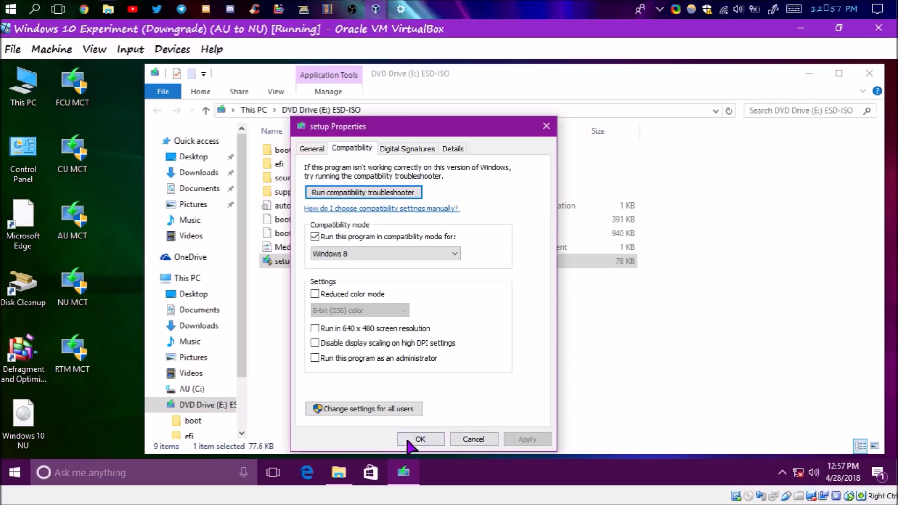
left_click(420, 438)
- Run setup from DVD Drive (E:), allow its changes, proceed through its first page, and move its window aside
double_click(288, 265)
left_click(423, 356)
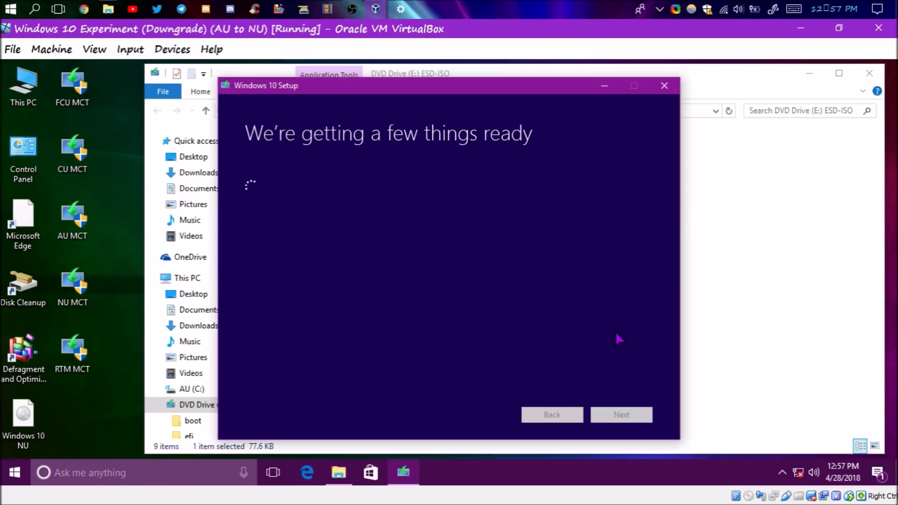
left_click(620, 414)
left_click_drag(462, 85, 654, 88)
- Show the installed Windows version with winver and place the setup application's version details beside it for comparison
right_click(15, 473)
left_click(39, 409)
type("winver")
key("Return")
left_click(412, 148)
left_click(459, 149)
left_click_drag(421, 125, 740, 78)
- Place the setup window between the two version windows and install Windows 10 Home, keeping personal files and apps
left_click_drag(730, 89, 476, 100)
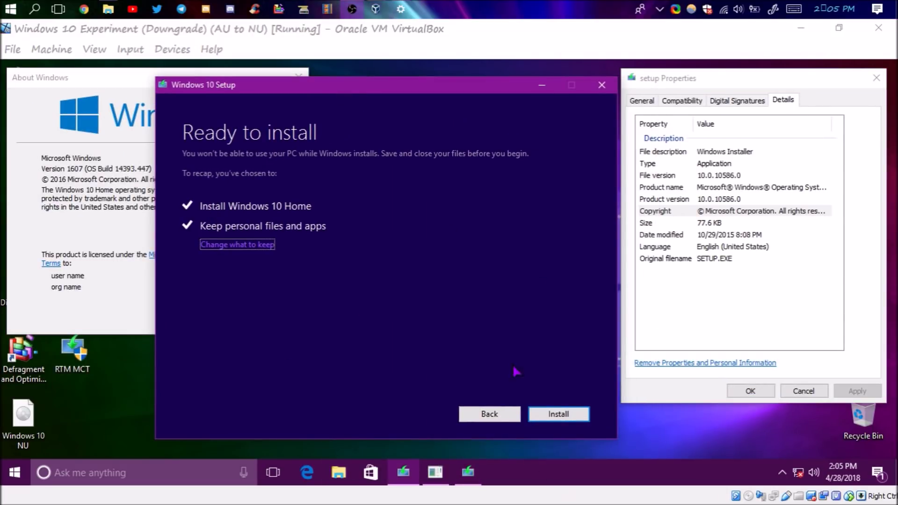
left_click(559, 414)
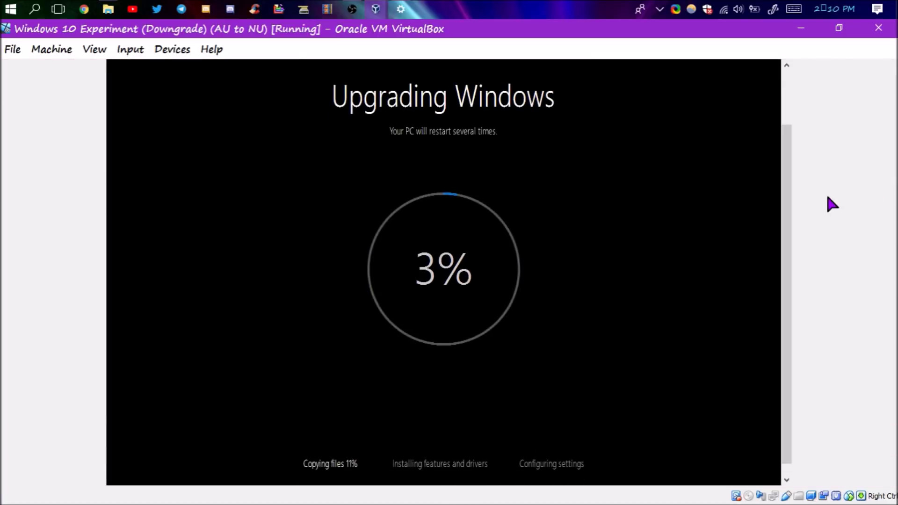
- Open This PC on the host, collapse its Folders group, and move the window higher to check drive space
left_click(108, 9)
left_click(647, 276)
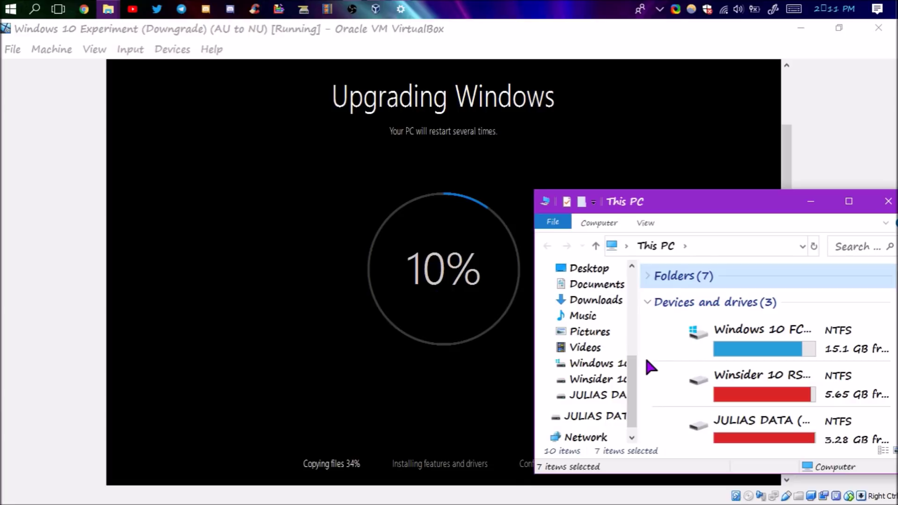
left_click(646, 360)
left_click_drag(747, 205, 771, 83)
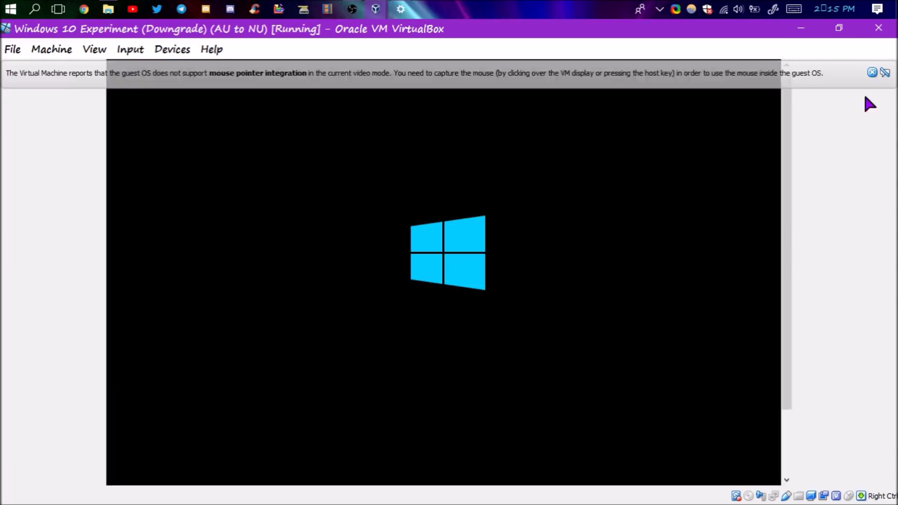
- Dismiss the mouse pointer integration notice and check the virtual machine's Windows version with winver
left_click(872, 72)
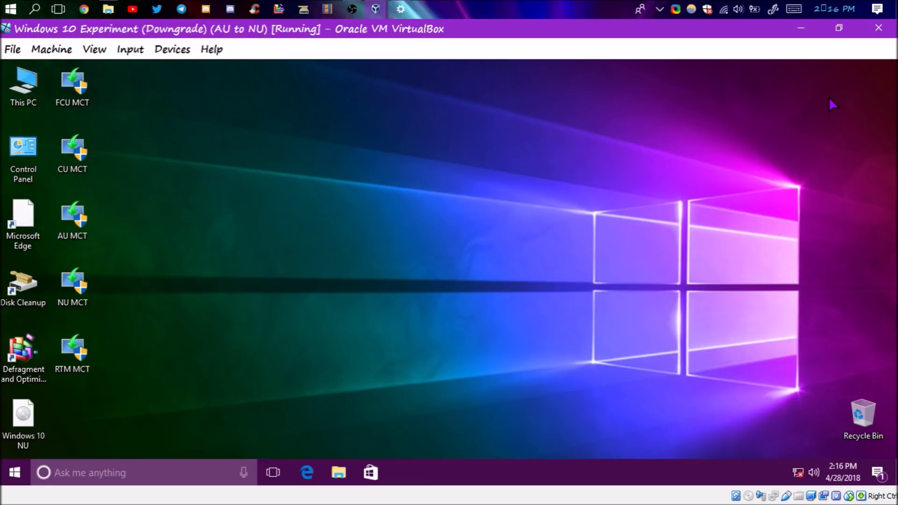
key("super+r")
key("Return")
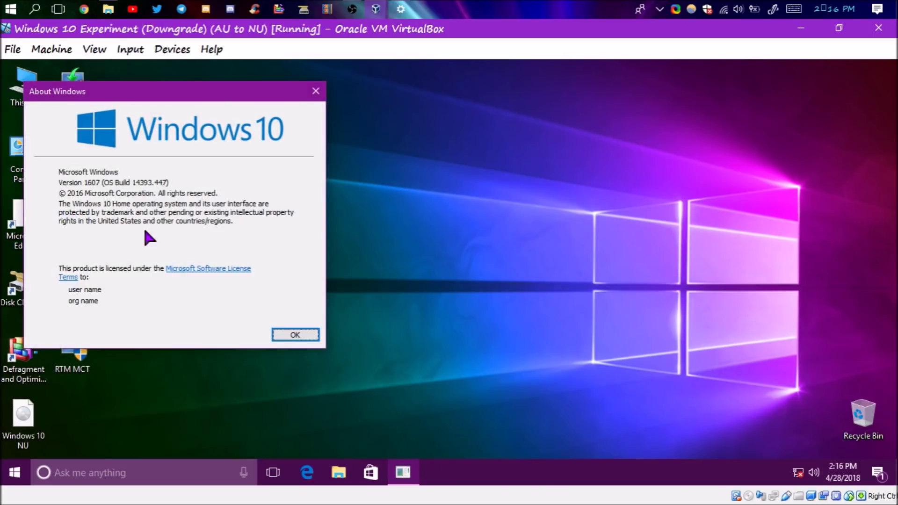
left_click_drag(198, 98, 402, 98)
- Inspect AU (C:) and its Recovery folder in the virtual machine, and close File Explorer and About Windows
double_click(23, 84)
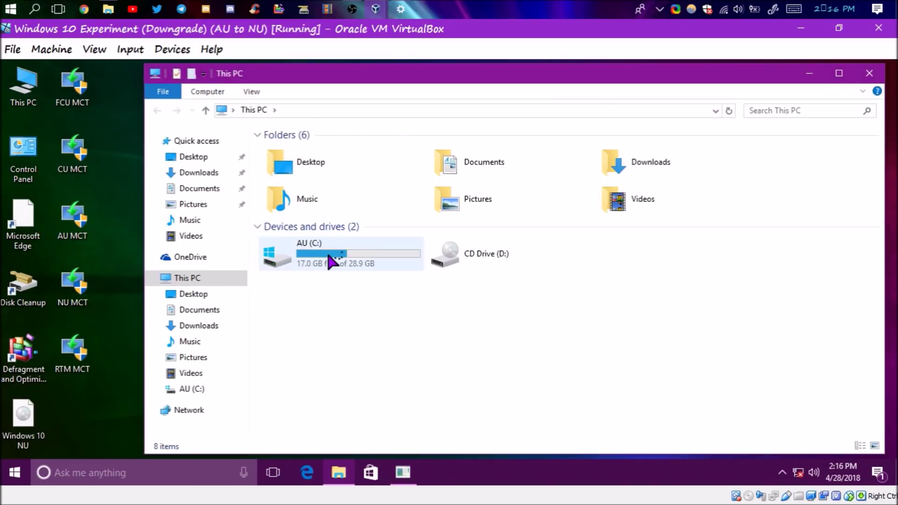
double_click(326, 250)
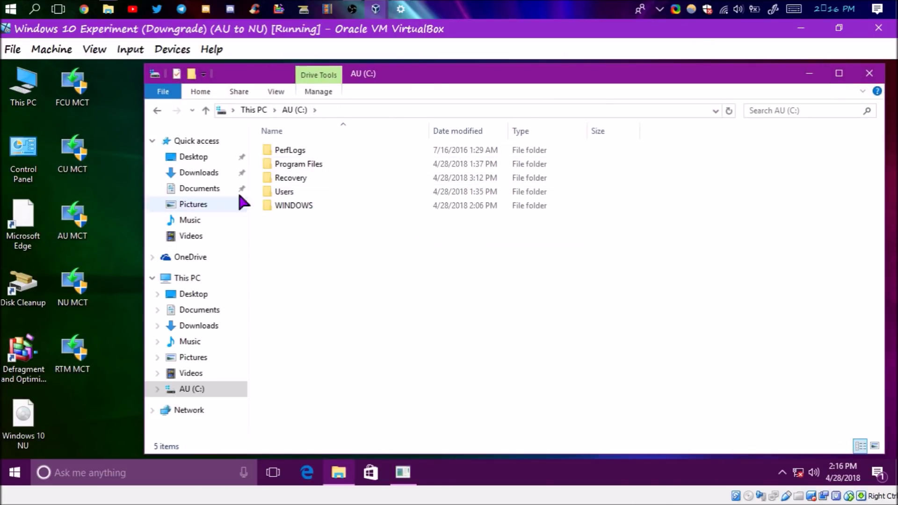
double_click(291, 178)
left_click(290, 112)
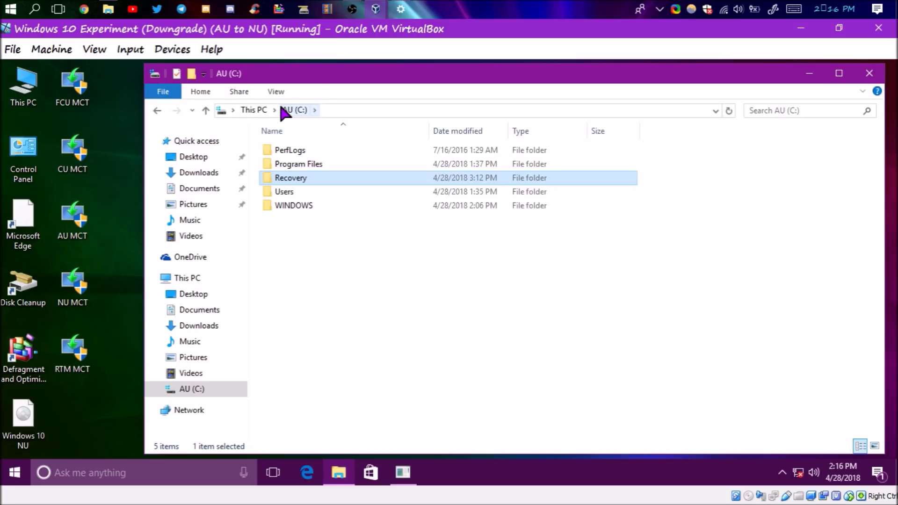
left_click(869, 74)
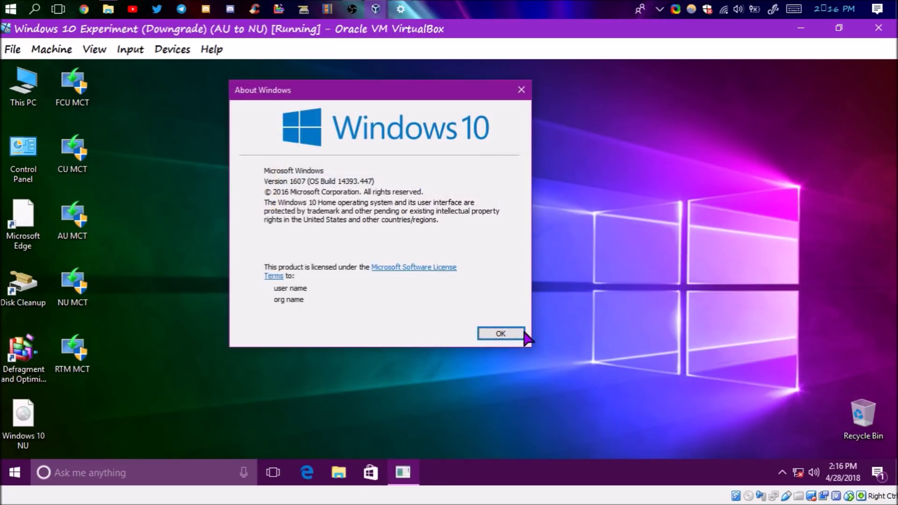
left_click(523, 333)
- Power off the virtual machine, restoring the current snapshot 'AU to NU', and start it again
left_click(108, 8)
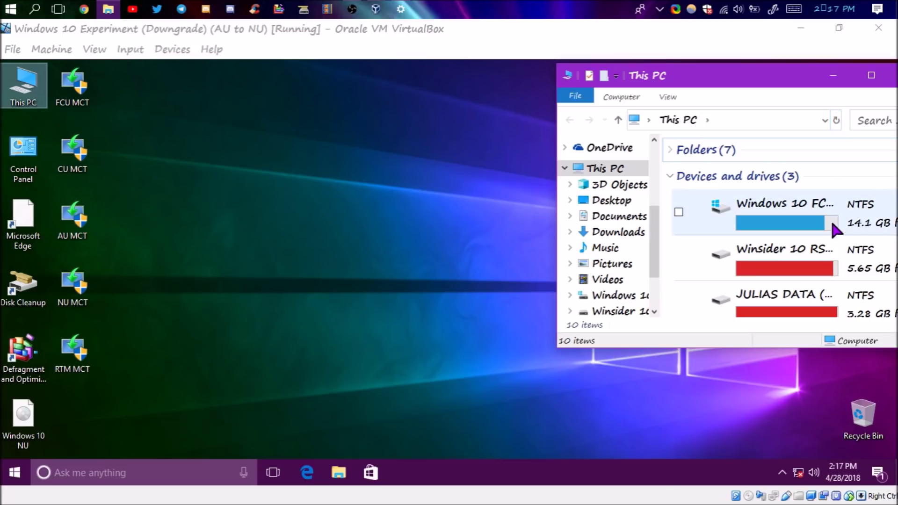
left_click(879, 27)
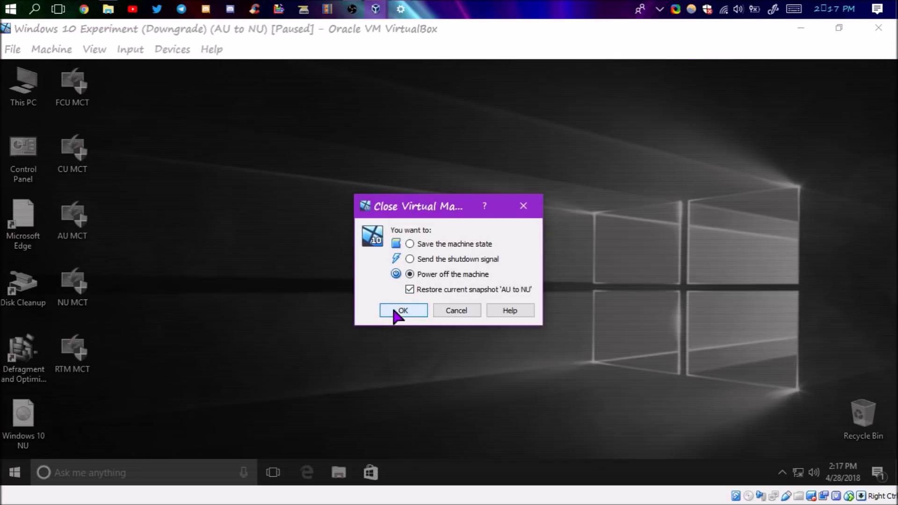
left_click(391, 313)
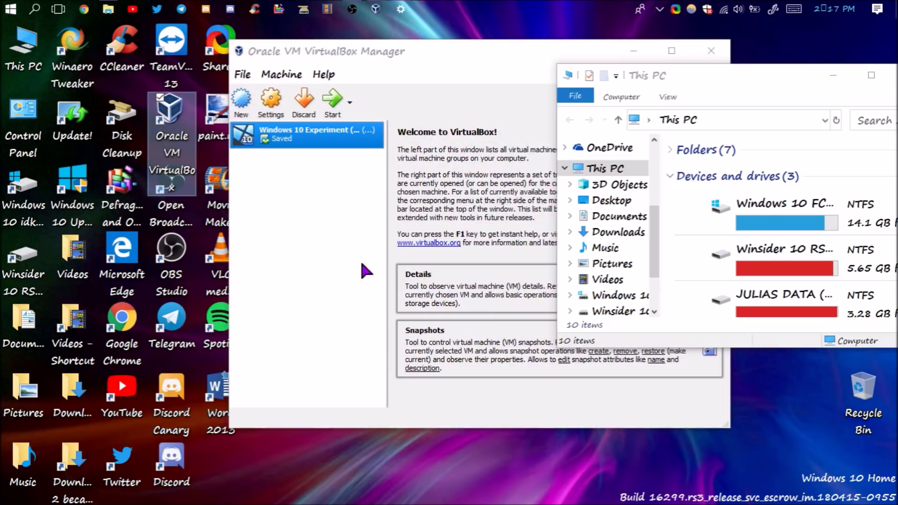
left_click(335, 99)
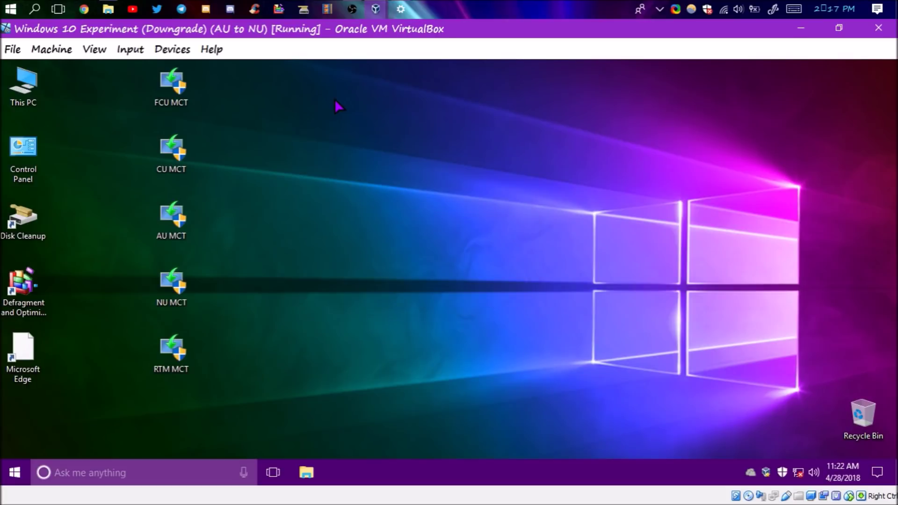
- Open File Explorer on the host and browse to the Windows 10 x86 folder of installation images
left_click(108, 9)
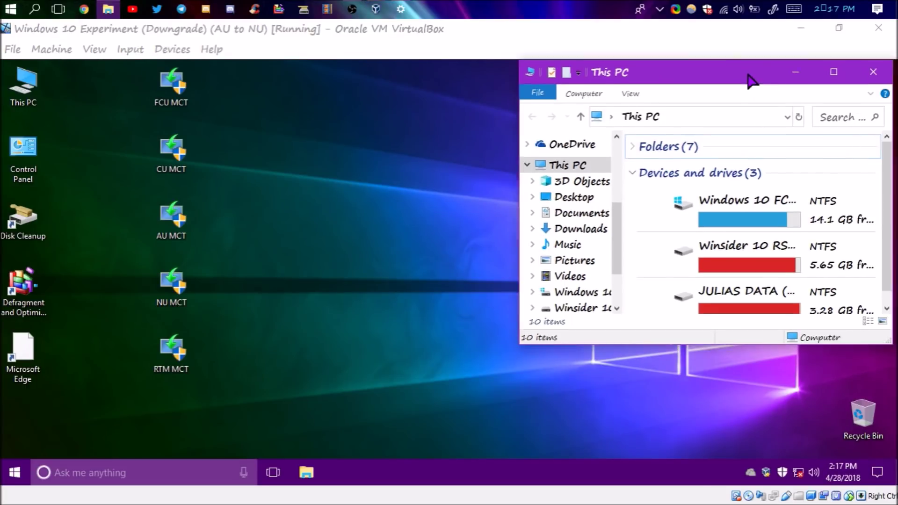
left_click(236, 402)
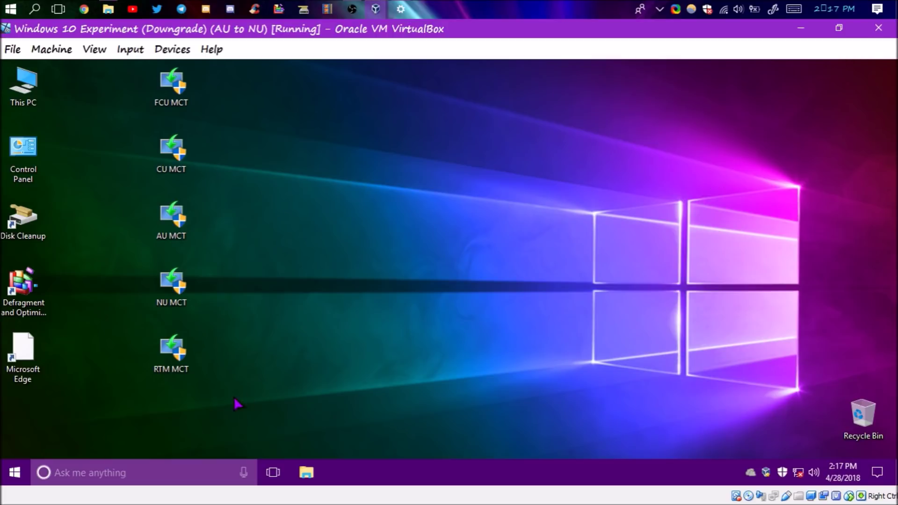
left_click(108, 9)
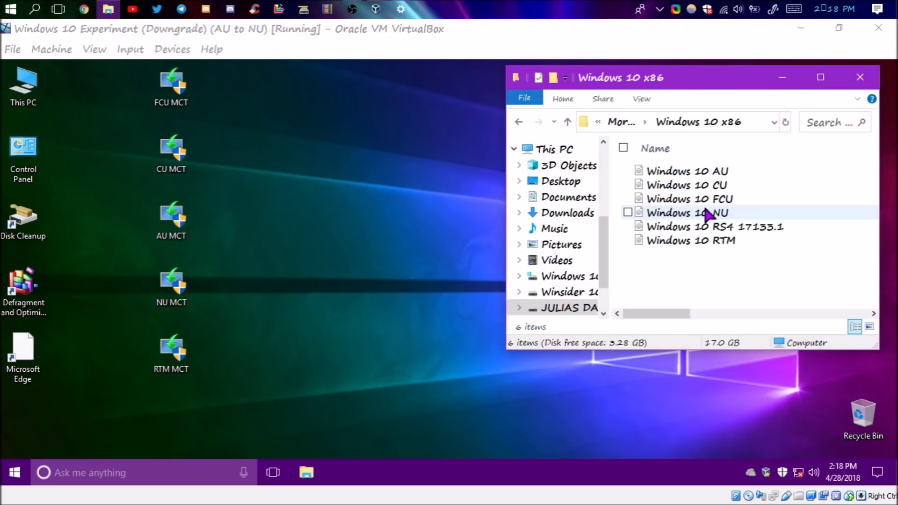
- Select the Windows 10 NU image on the host and check the virtual machine's host-guest sharing options
left_click_drag(654, 213, 746, 215)
left_click(172, 49)
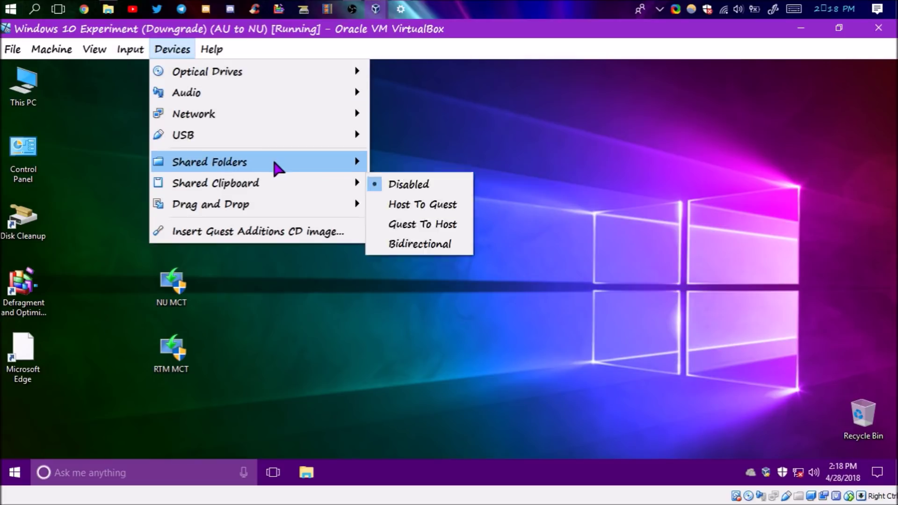
left_click(400, 202)
- Restart Windows inside the virtual machine
right_click(14, 472)
mouse_move(93, 425)
left_click(232, 424)
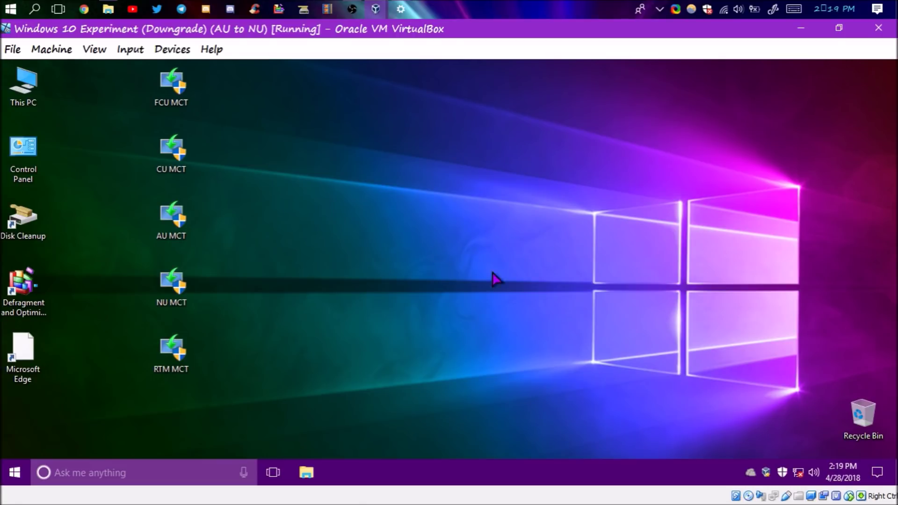
- Browse the Windows folder on AU (C:) in the virtual machine, look through its contents, and close File Explorer
double_click(24, 87)
double_click(373, 292)
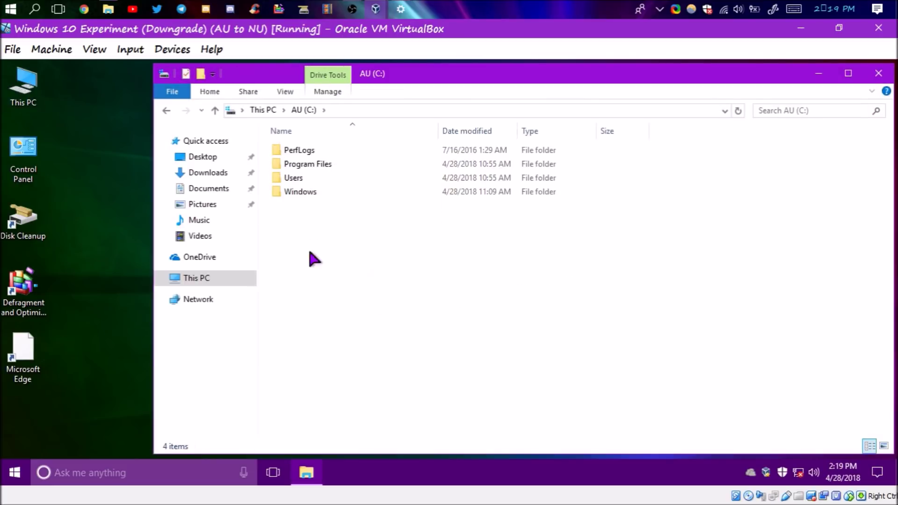
double_click(323, 191)
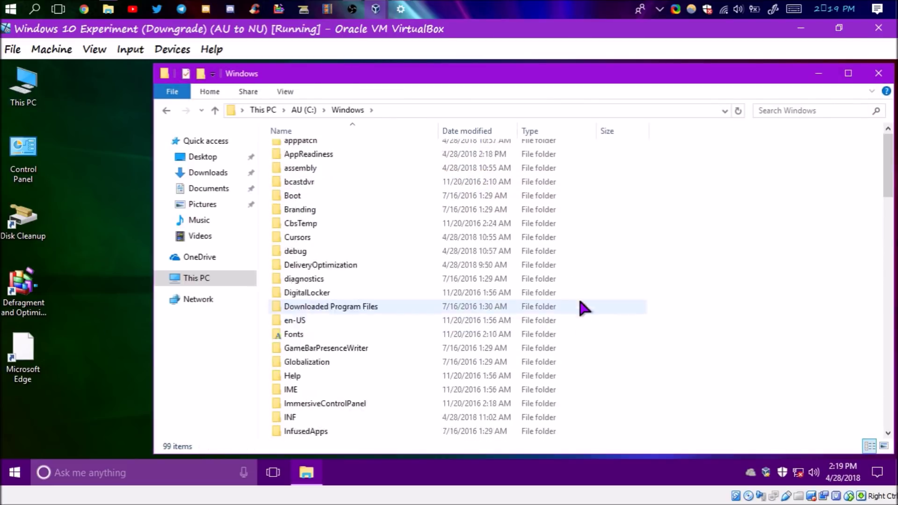
scroll(582, 308, "down", 20)
scroll(573, 296, "up", 20)
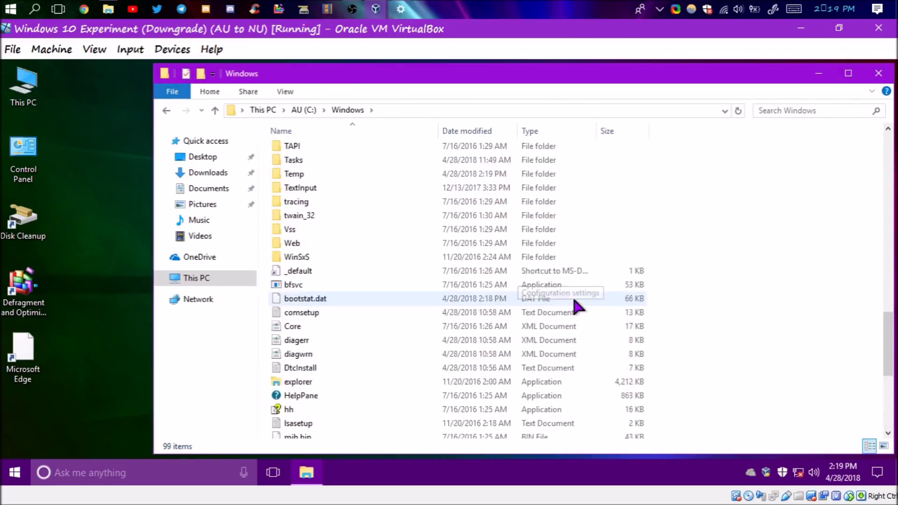
scroll(573, 296, "down", 10)
scroll(574, 300, "down", 10)
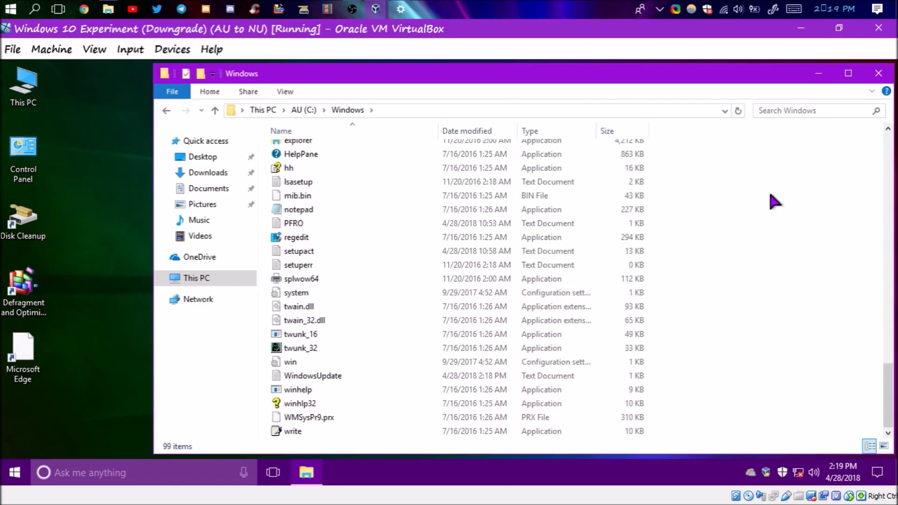
key("alt+F4")
- Copy the Windows 10 NU disc image from the host folder onto the virtual machine's desktop
left_click(107, 6)
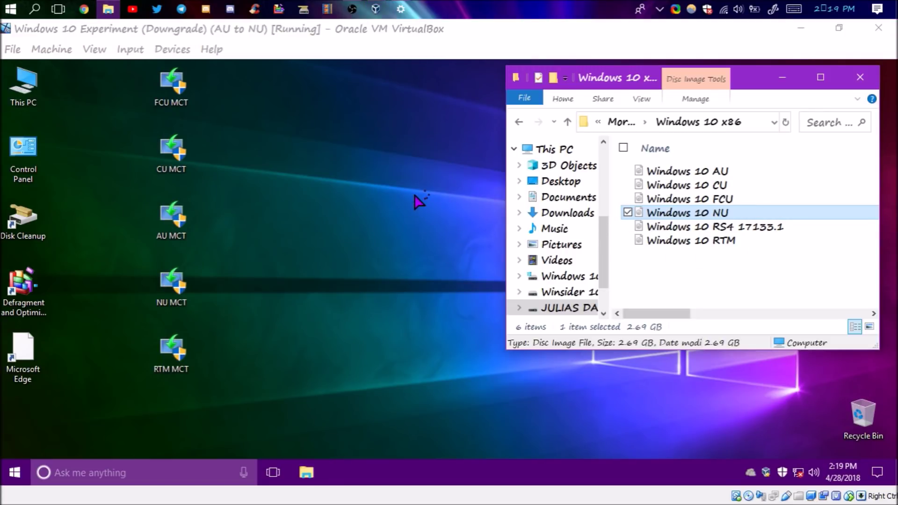
left_click_drag(415, 195, 405, 230)
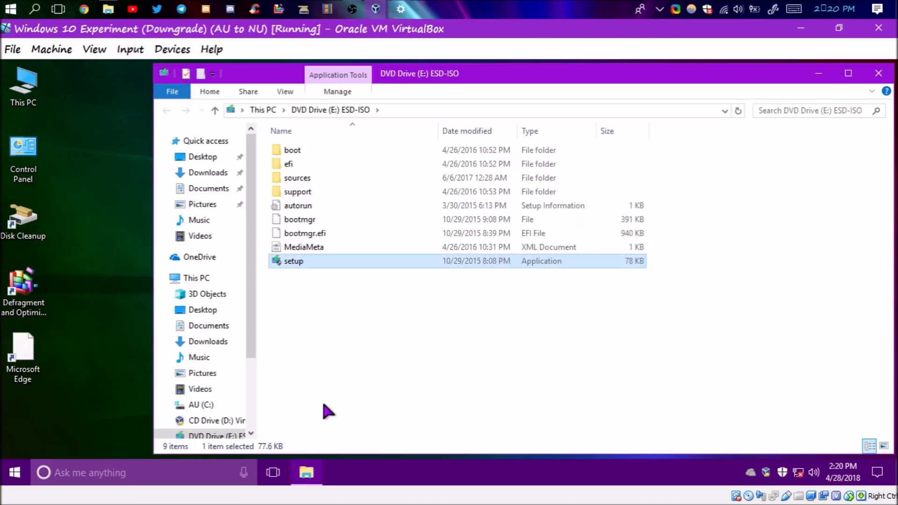
- Set the setup file on DVD Drive (E:) to Windows 8 compatibility mode, run it, and agree to continue without rollback
key("alt+Return")
key("ctrl+shift+Tab")
key("ctrl+shift+Tab")
key("ctrl+shift+Tab")
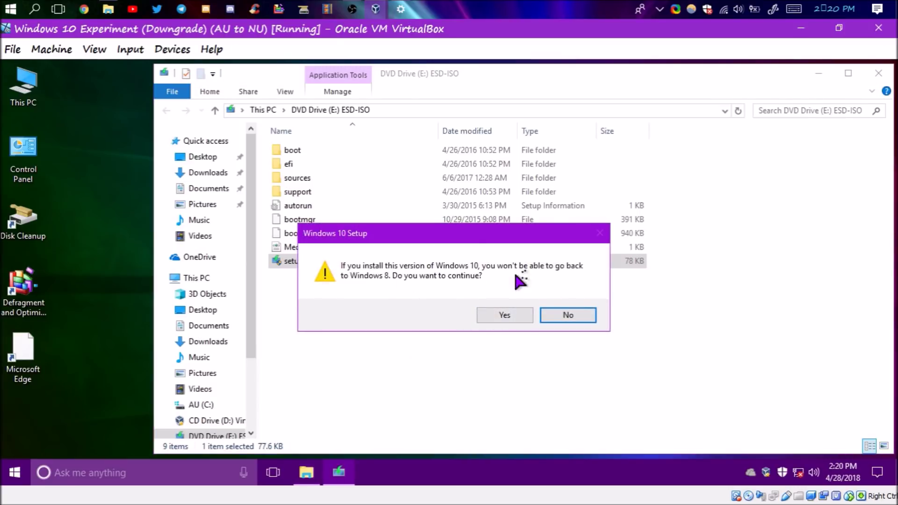
left_click(498, 315)
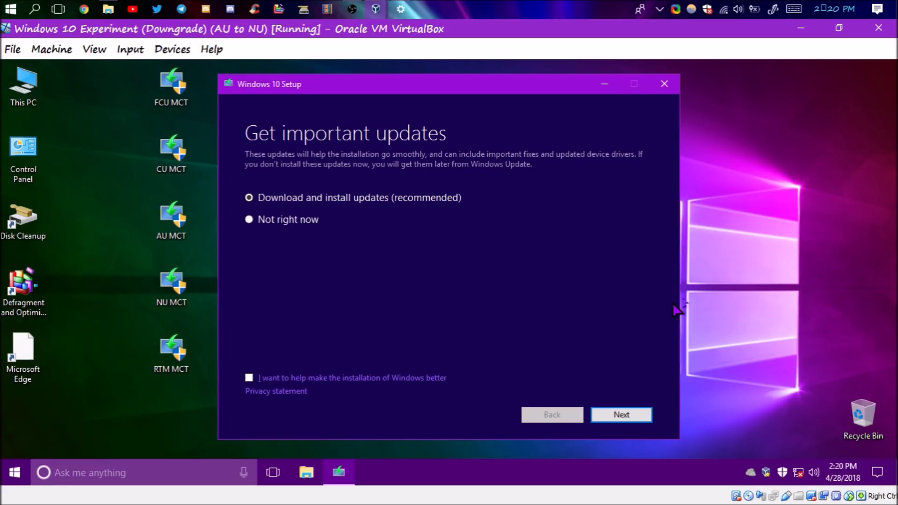
- Go through Windows 10 Setup with updates set to 'Not right now' and 'Nothing' kept, and continue to the installation
left_click(290, 220)
left_click(603, 415)
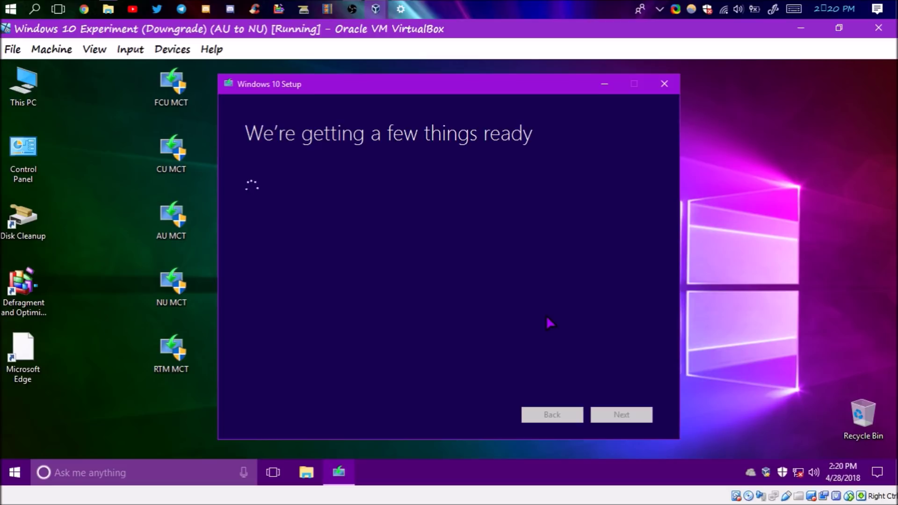
left_click(623, 413)
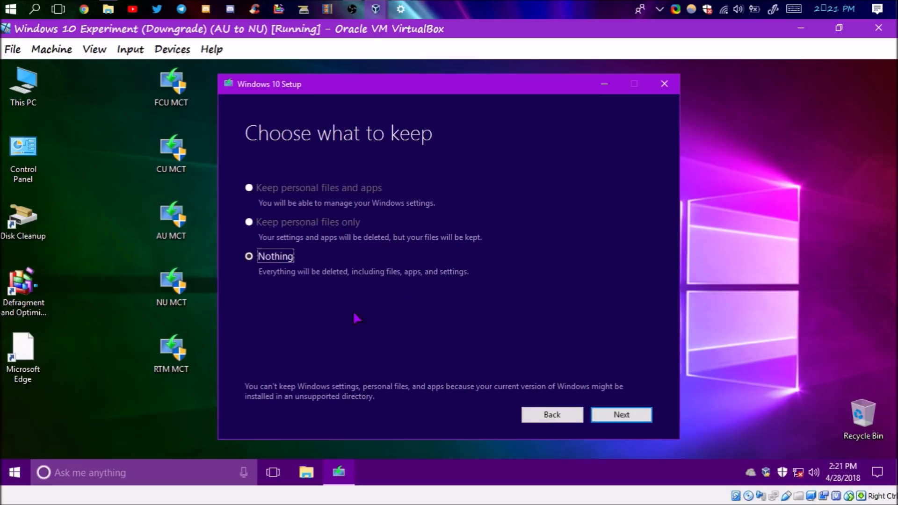
left_click(622, 415)
left_click(460, 316)
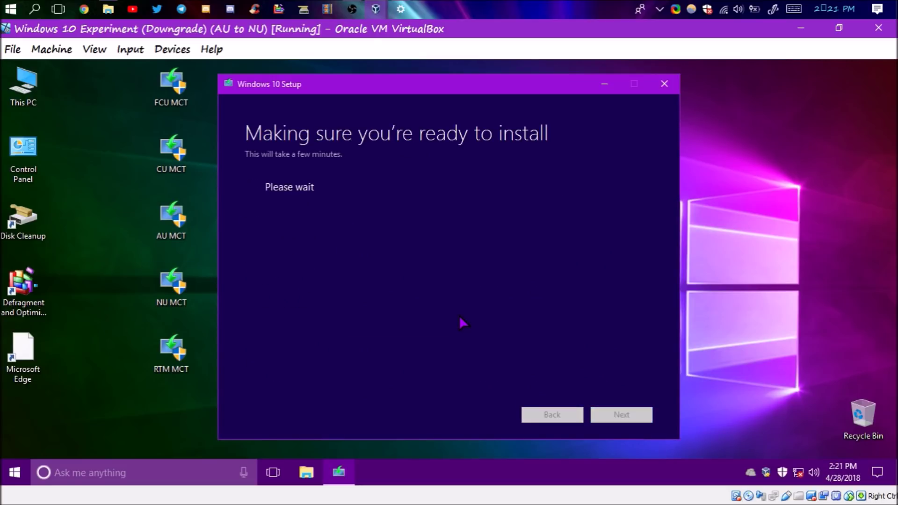
left_click(621, 414)
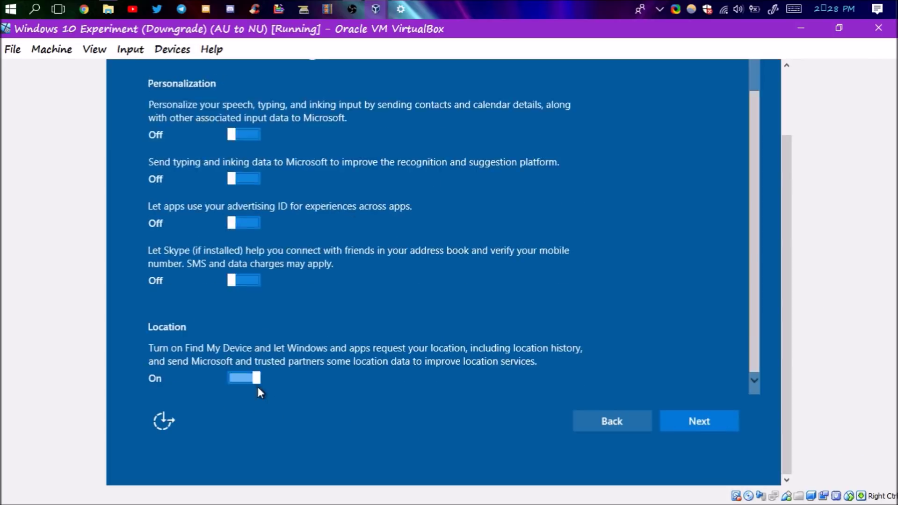
- Accept the privacy settings and create the account 'Downgrade Experiment' without a password
left_click(690, 419)
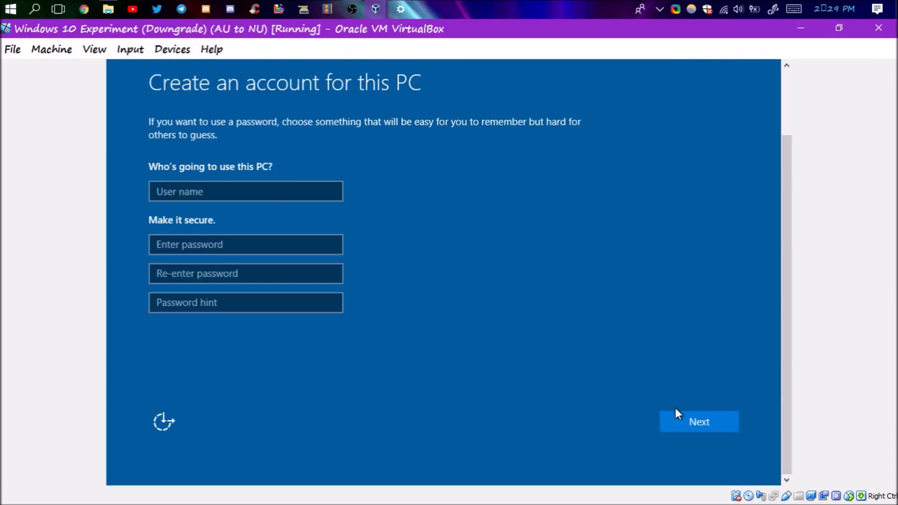
type("Downgrade Experiment")
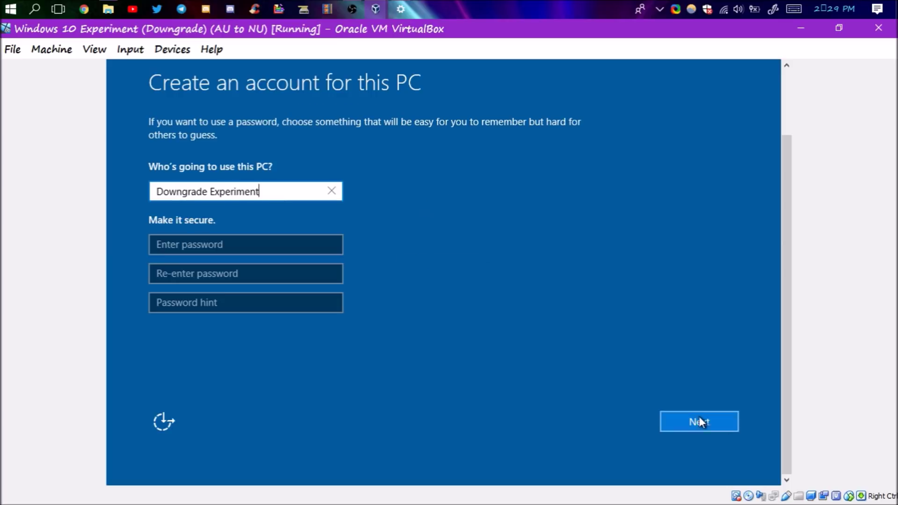
left_click(696, 420)
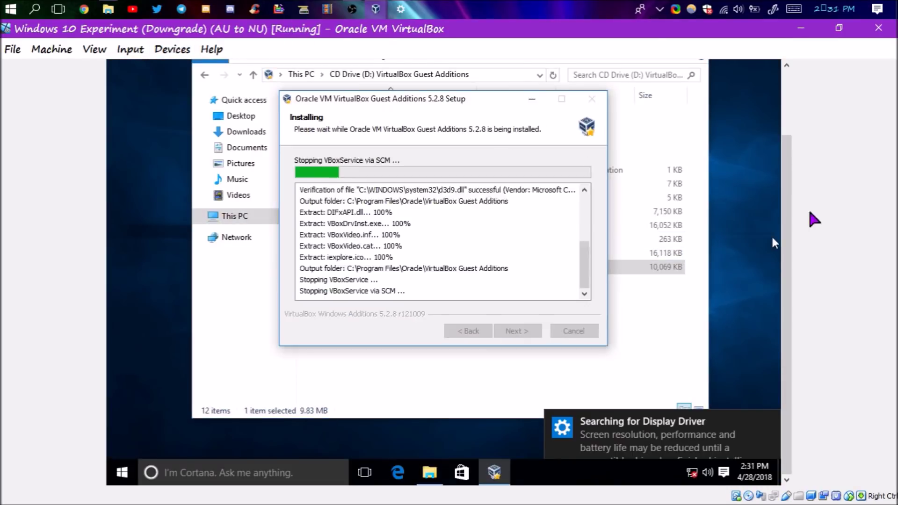
- Complete the VirtualBox Guest Additions 5.2.8 installation and maximize the virtual machine window
left_click(532, 364)
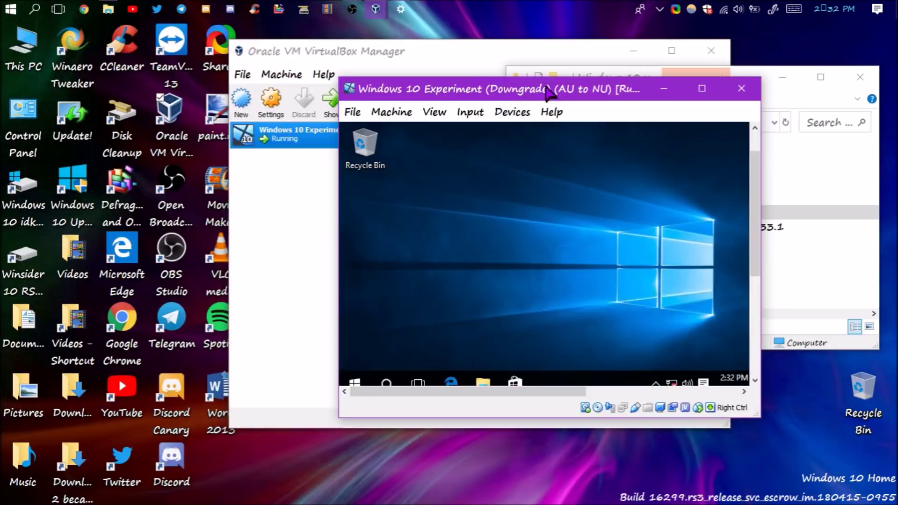
double_click(550, 92)
- Open File Explorer in the virtual machine and rename the C: drive as NU
left_click(336, 472)
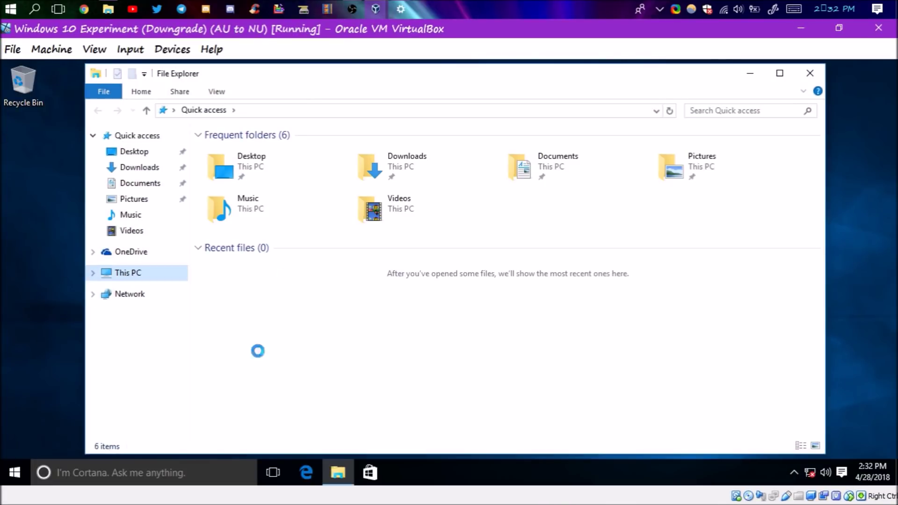
right_click(322, 255)
left_click(365, 428)
type("NU")
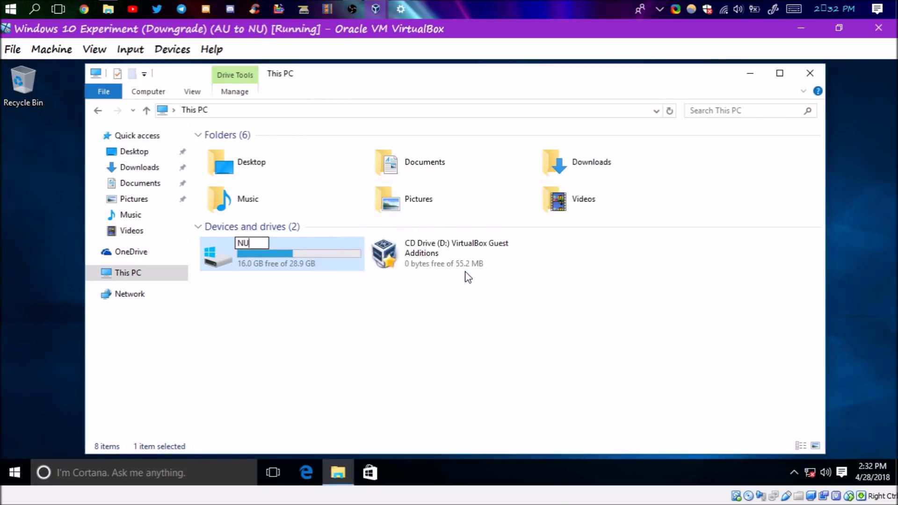
key("Return")
- Open the Downgrade Experiment folder under Windows.old\Users on NU (C:), granting permanent access to it
double_click(327, 263)
double_click(243, 219)
double_click(233, 191)
double_click(339, 164)
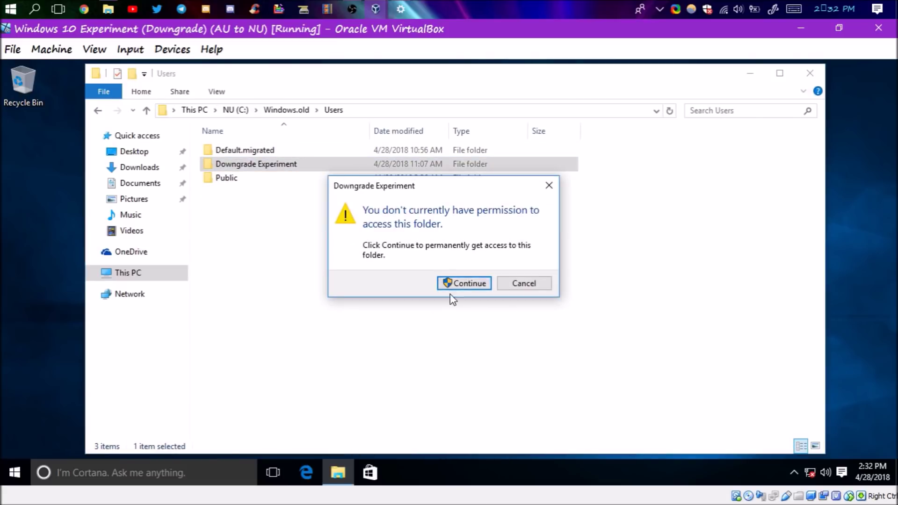
left_click(466, 283)
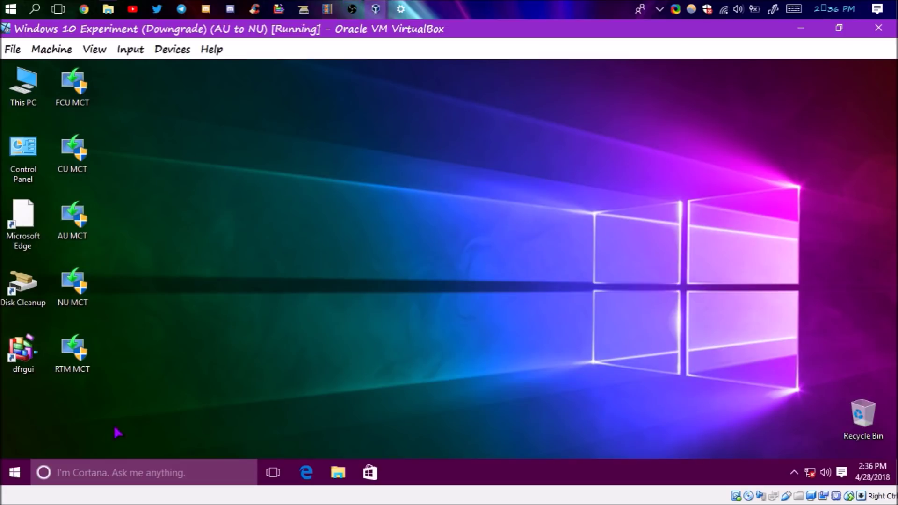
- Check the virtual machine's Windows version with winver and close About Windows
key("super")
key("super+r")
type("winver")
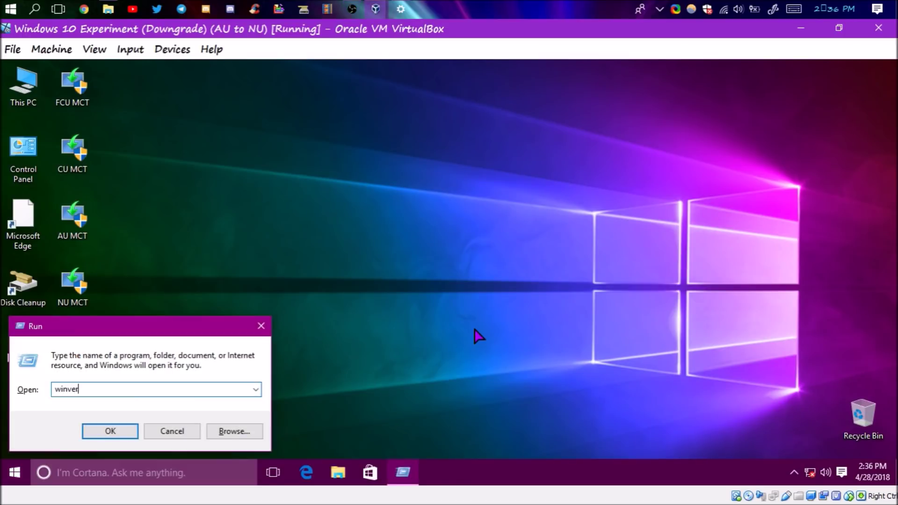
key("Return")
left_click_drag(181, 91, 610, 119)
left_click(709, 362)
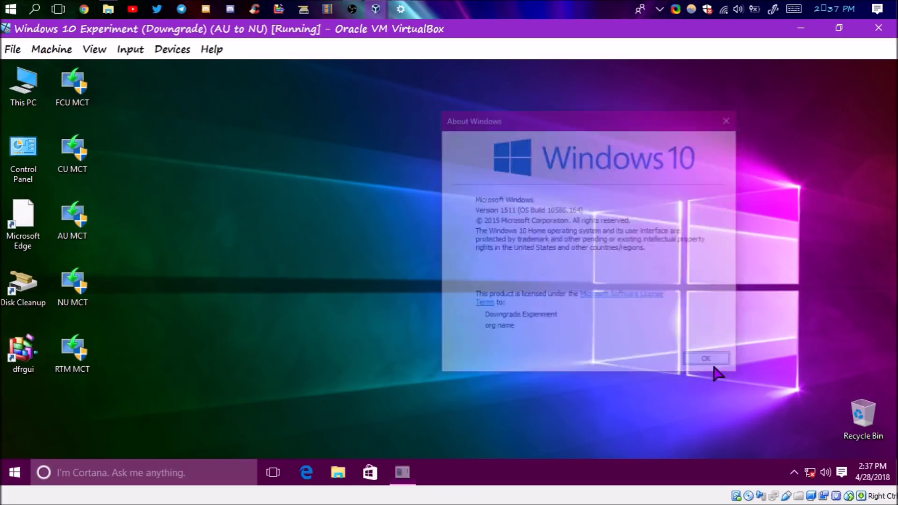
- Copy the Windows 10 RTM disc image from the host folder onto the virtual machine's desktop
key("super")
left_click(438, 301)
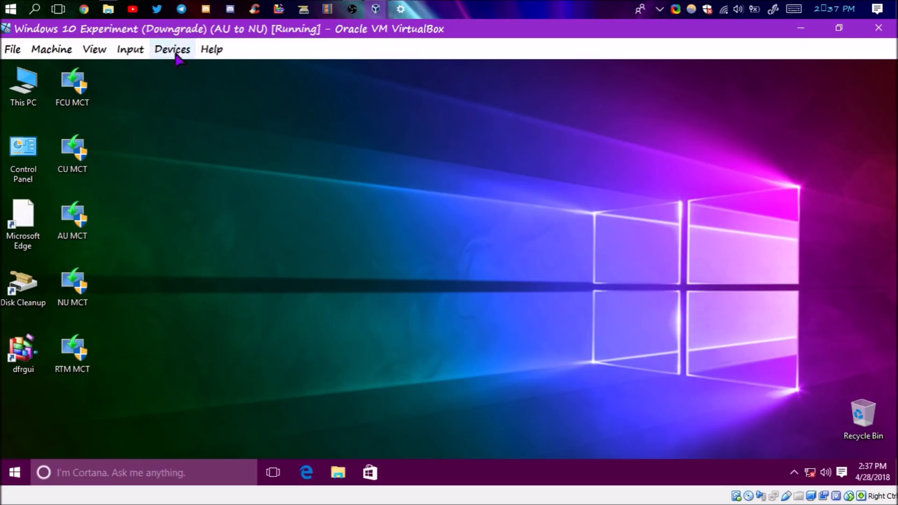
left_click(108, 9)
left_click_drag(691, 241, 320, 238)
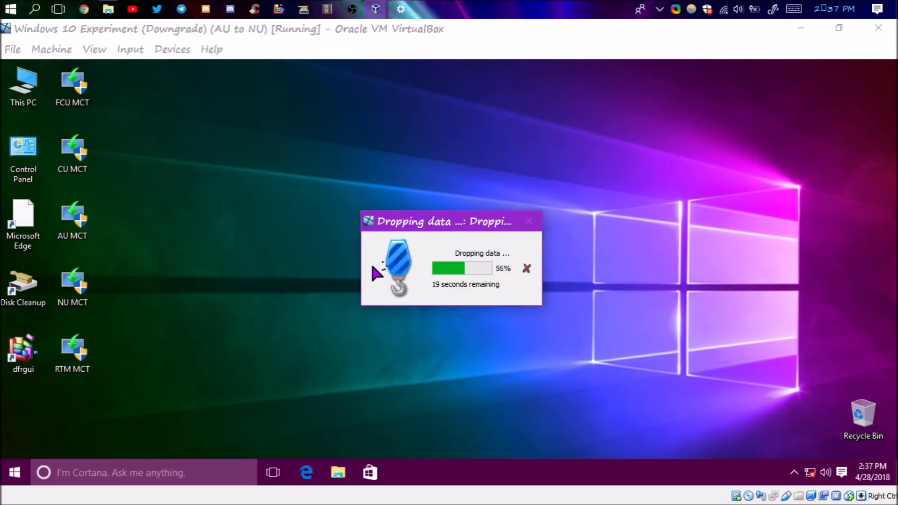
- Take a snapshot of the virtual machine named 'NU to RTM'
left_click(51, 49)
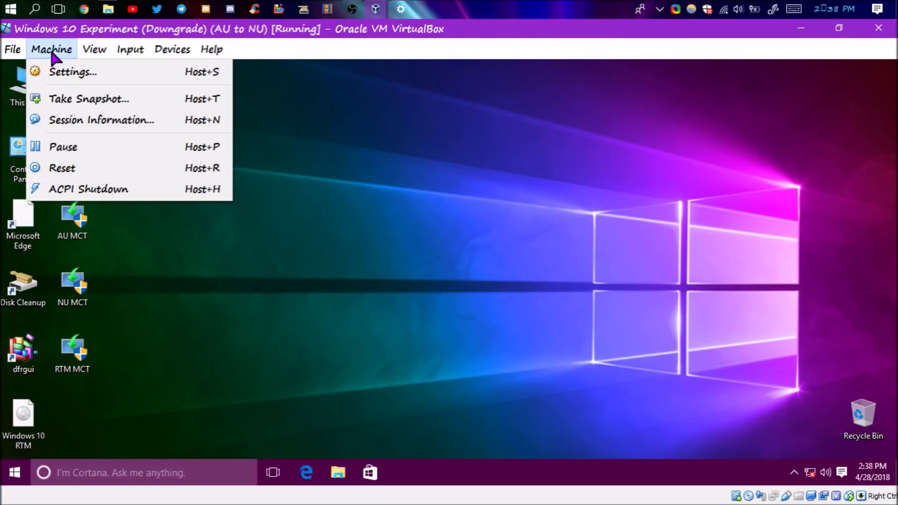
left_click(90, 97)
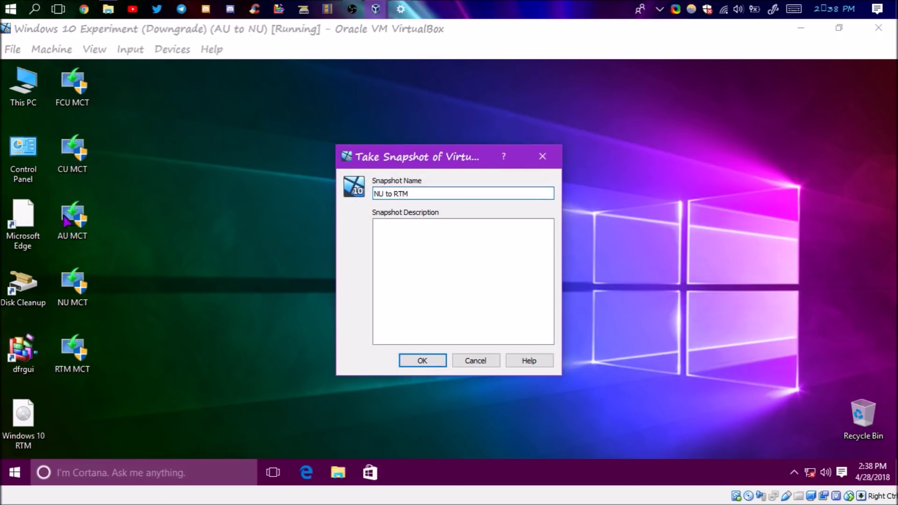
left_click(439, 363)
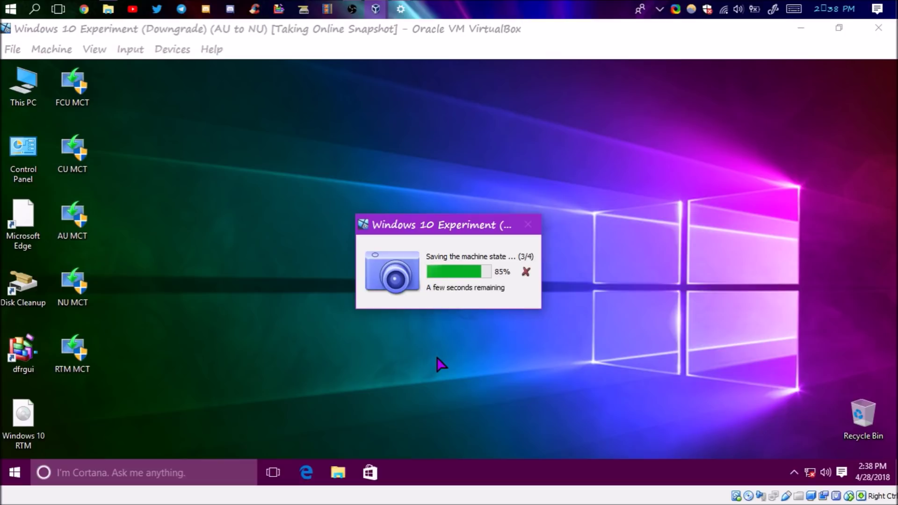
- Mount the Windows 10 RTM image and inspect the details in its setup file's properties
double_click(24, 414)
right_click(216, 247)
left_click(253, 375)
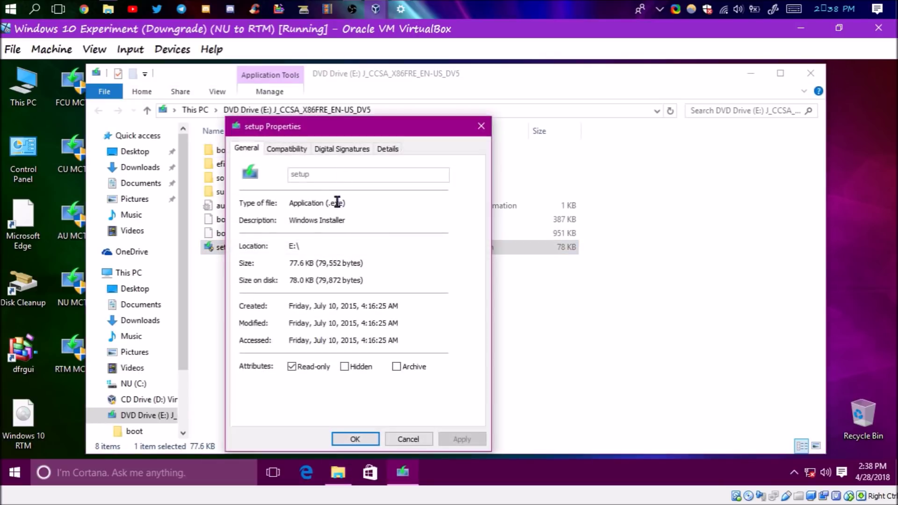
left_click(388, 148)
left_click(392, 258)
left_click(343, 223)
- Set the RTM setup file to run in Windows 8 compatibility mode, and launch it with permission to make changes
left_click(287, 148)
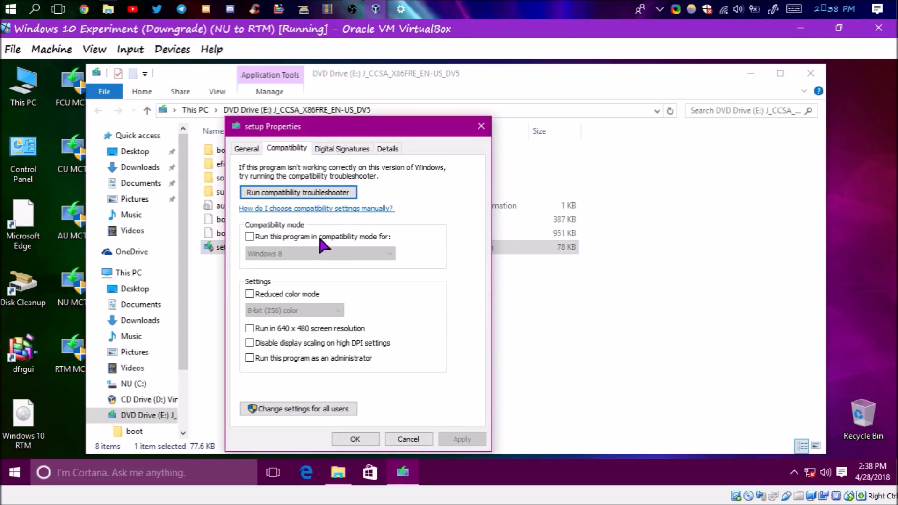
left_click(318, 236)
left_click(354, 439)
double_click(235, 246)
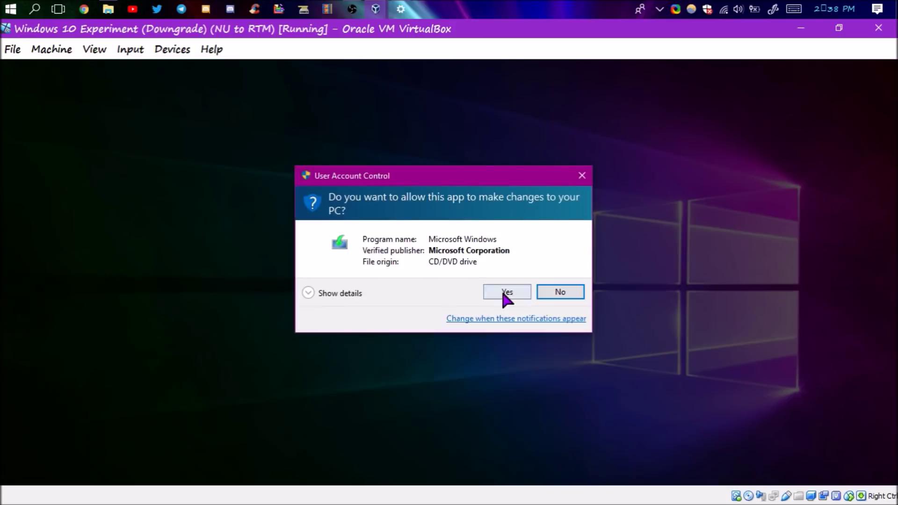
left_click(502, 294)
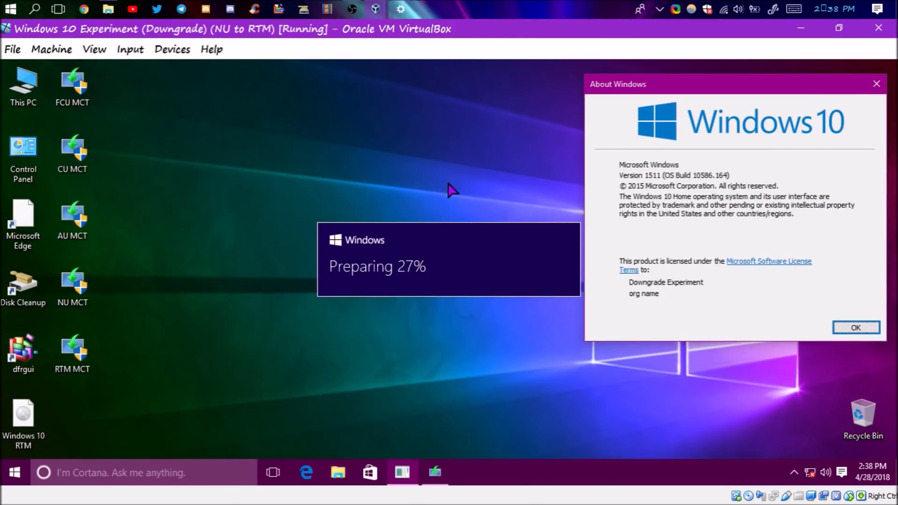
left_click(121, 221)
left_click(123, 378)
left_click(500, 416)
- Show the RTM setup file's version details and arrange that window and Windows 10 Setup alongside About Windows
left_click(338, 472)
right_click(221, 247)
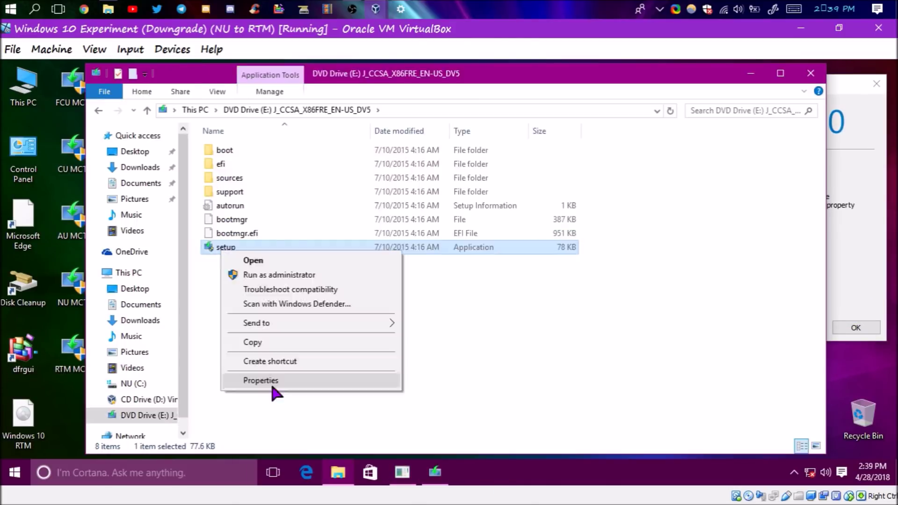
left_click(271, 381)
left_click(387, 147)
left_click_drag(269, 125, 62, 102)
left_click_drag(336, 84, 229, 73)
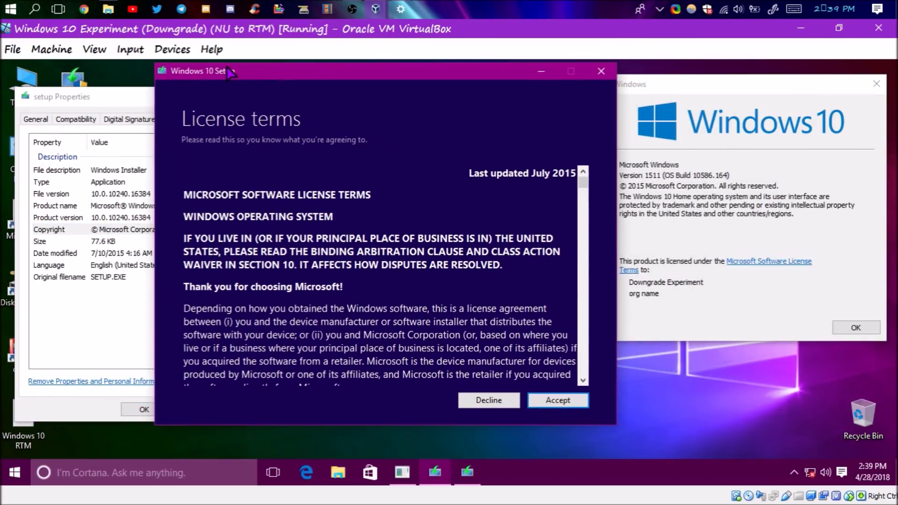
- Accept the Windows 10 RTM license terms and start installing Windows 10 Home, keeping Windows settings, personal files, and apps
left_click(548, 403)
left_click(52, 255)
left_click(432, 218)
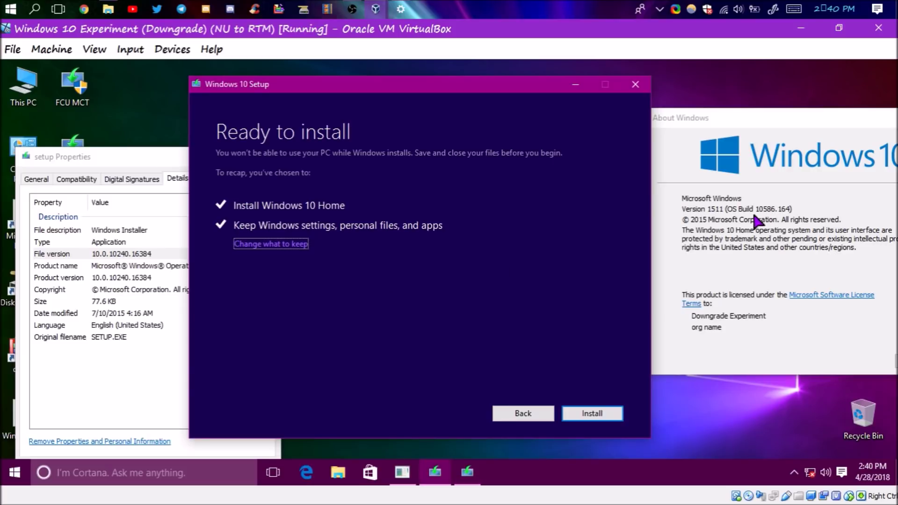
left_click(595, 414)
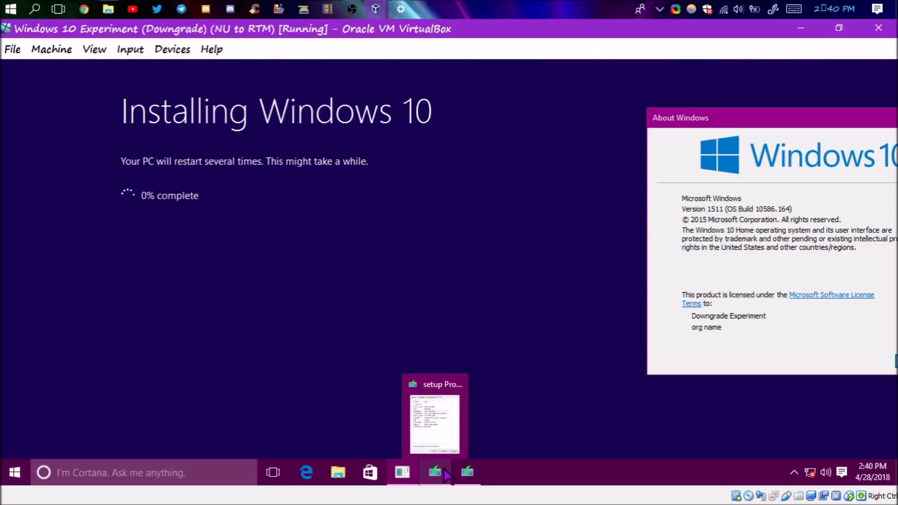
- Bring up the setup file's properties over the installation screen and place About Windows near it for comparison
left_click(443, 472)
left_click_drag(315, 199, 405, 196)
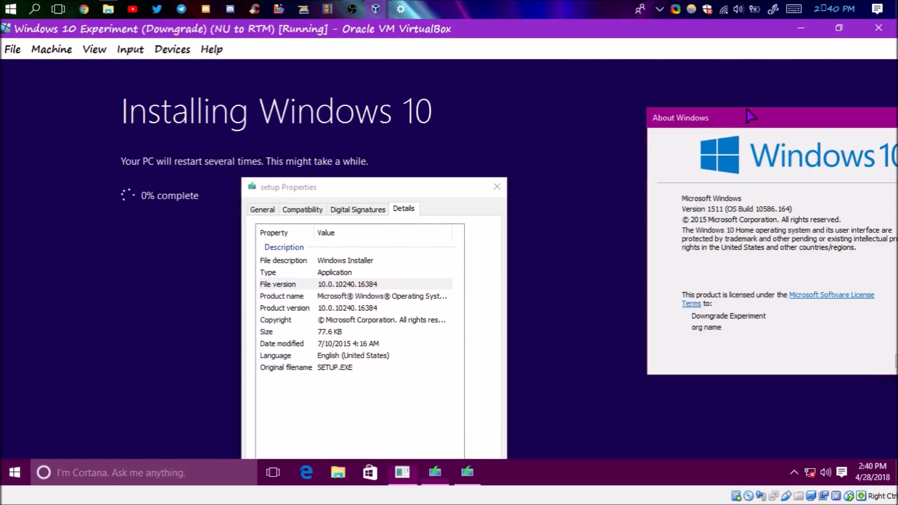
left_click_drag(747, 118, 643, 95)
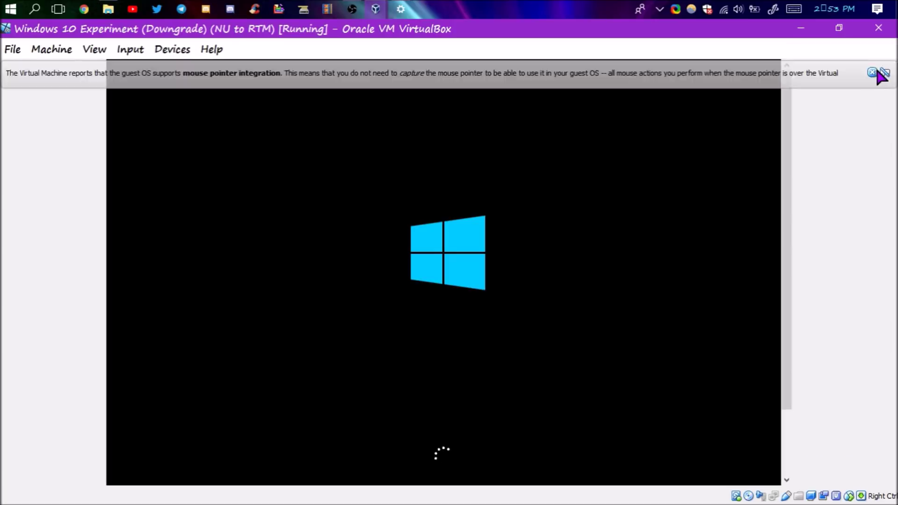
- Dismiss the pointer integration notice, continue past the welcome-back page to the custom settings, and turn off location access
left_click(877, 72)
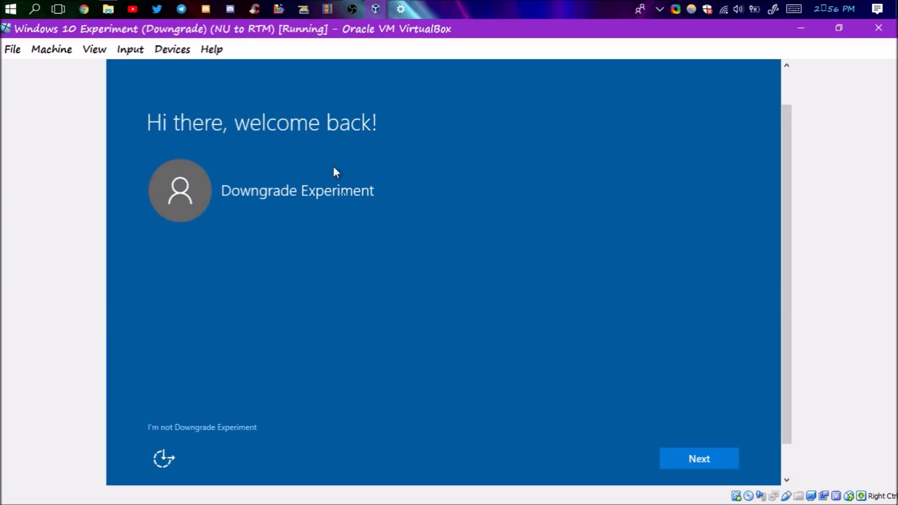
key("Return")
left_click(182, 427)
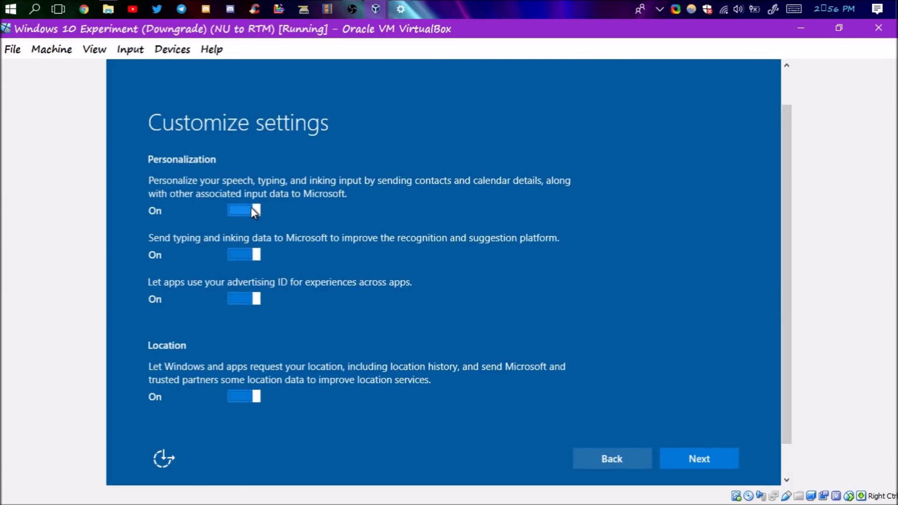
left_click(248, 398)
left_click(697, 458)
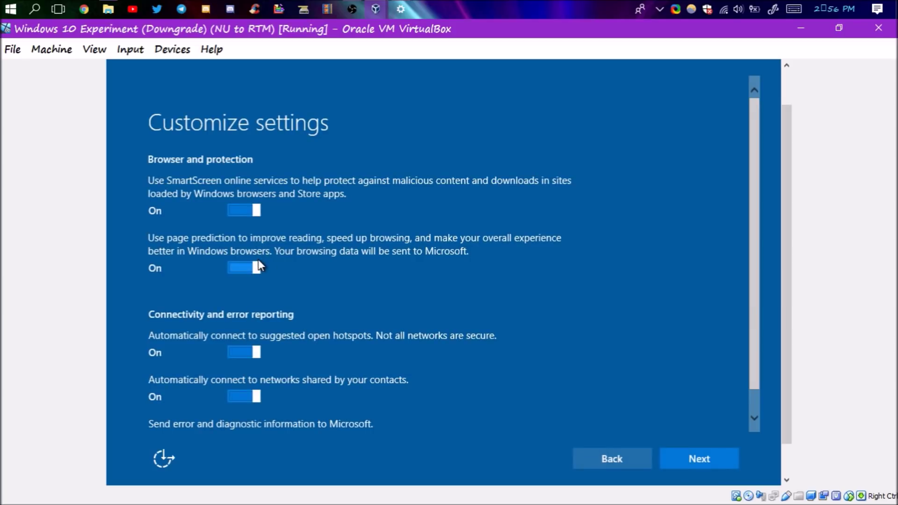
- Turn off page prediction for Windows browsers, and finish the setup pages with the new Windows apps as defaults
left_click(248, 267)
scroll(245, 326, "down", 1)
left_click(683, 460)
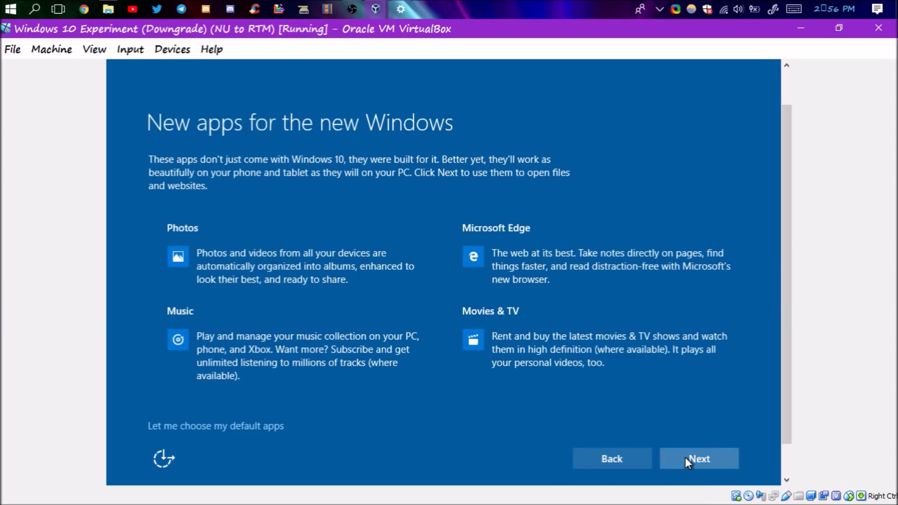
left_click(685, 457)
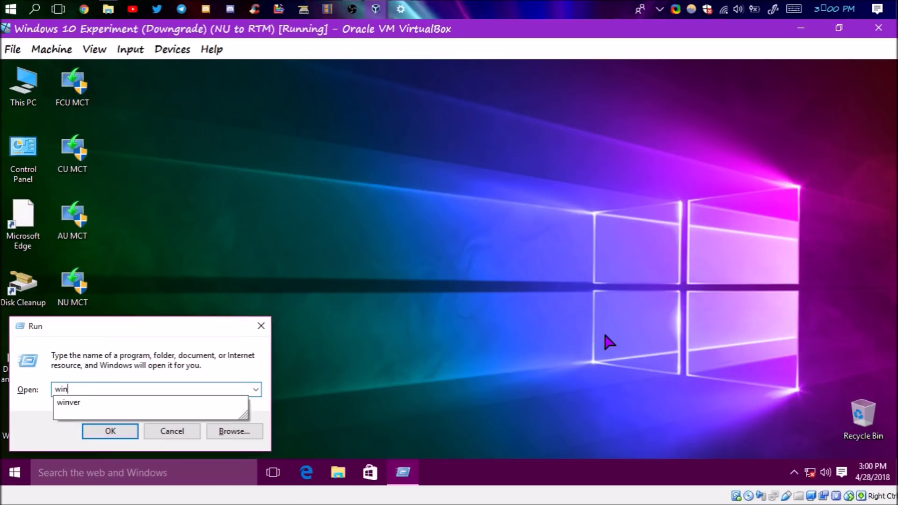
- Run winver and move About Windows to the middle of the desktop to check the installed version
key("Return")
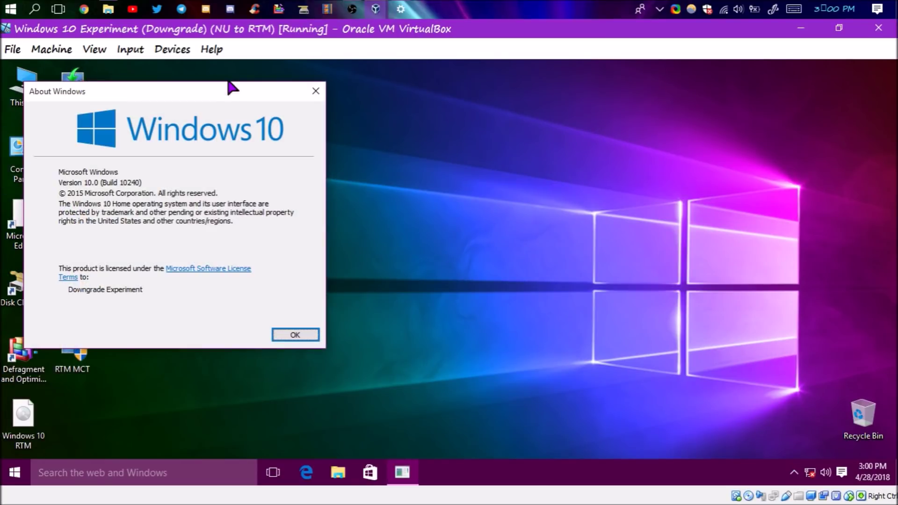
left_click_drag(234, 88, 444, 125)
left_click_drag(406, 192, 497, 186)
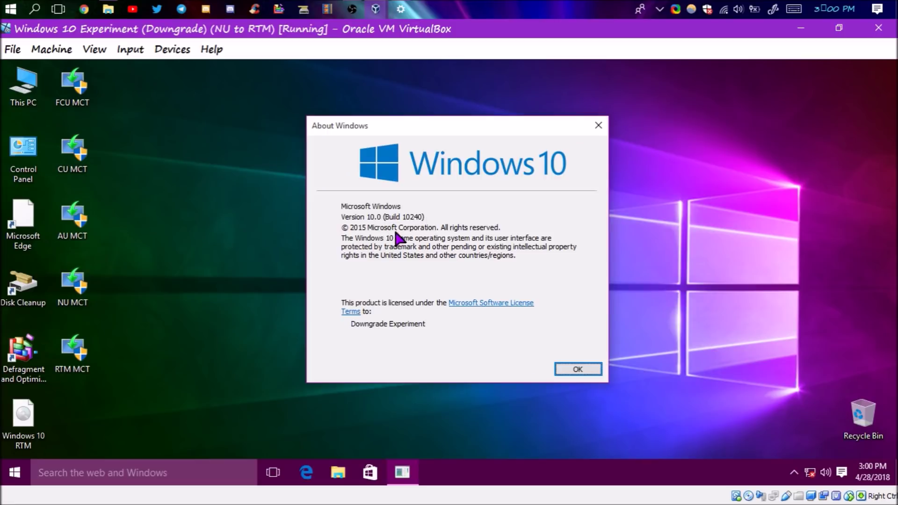
key("Return")
- Rename the C: drive as RTM and approve the change
key("super+e")
right_click(303, 254)
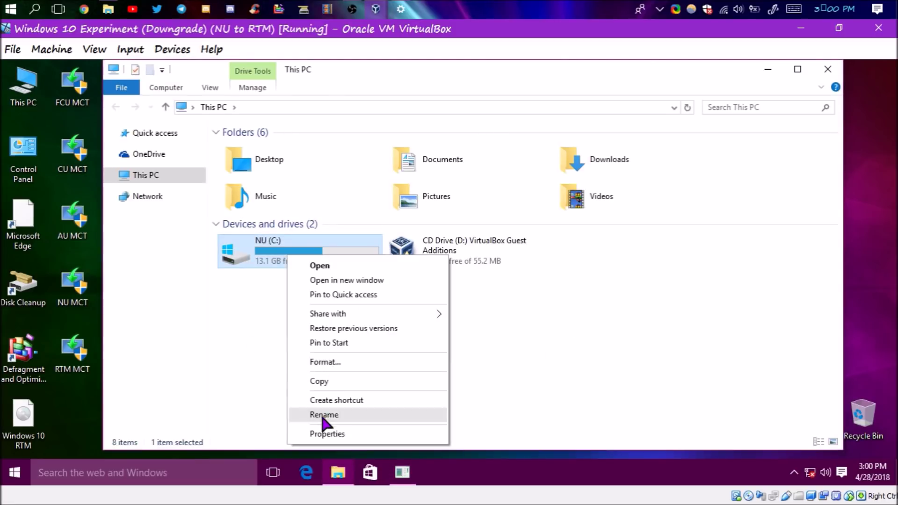
left_click(322, 415)
type("RTM")
key("Return")
left_click(462, 277)
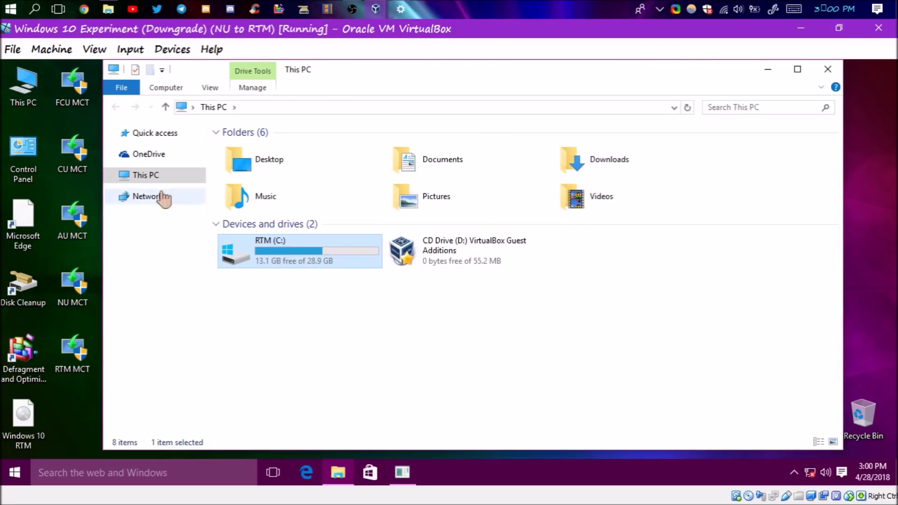
- Examine the Windows.old folder on the C: drive, including the contents of its Users folder
left_click(153, 286)
double_click(302, 217)
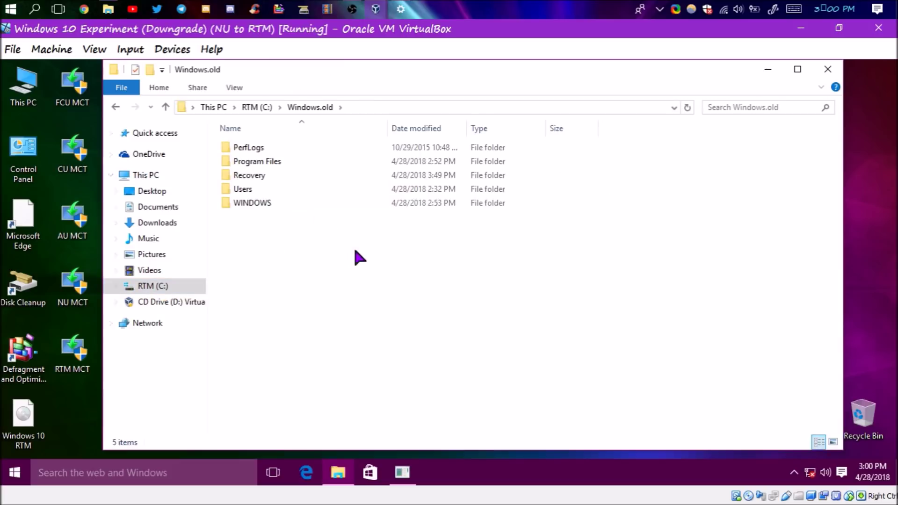
double_click(243, 188)
double_click(273, 147)
left_click(115, 107)
left_click(115, 107)
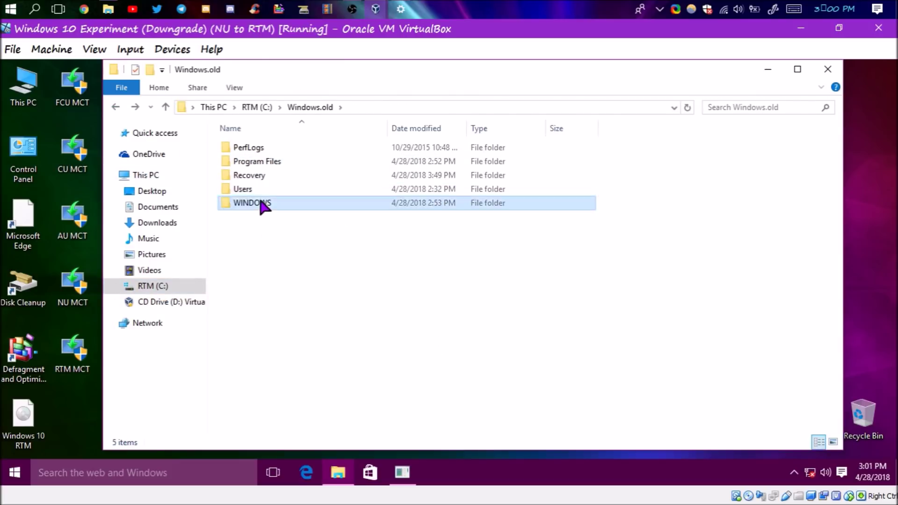
- Check the file version of regedit in the WINDOWS folder inside Windows.old, and close its properties
double_click(260, 202)
scroll(534, 341, "down", 4)
scroll(529, 330, "down", 15)
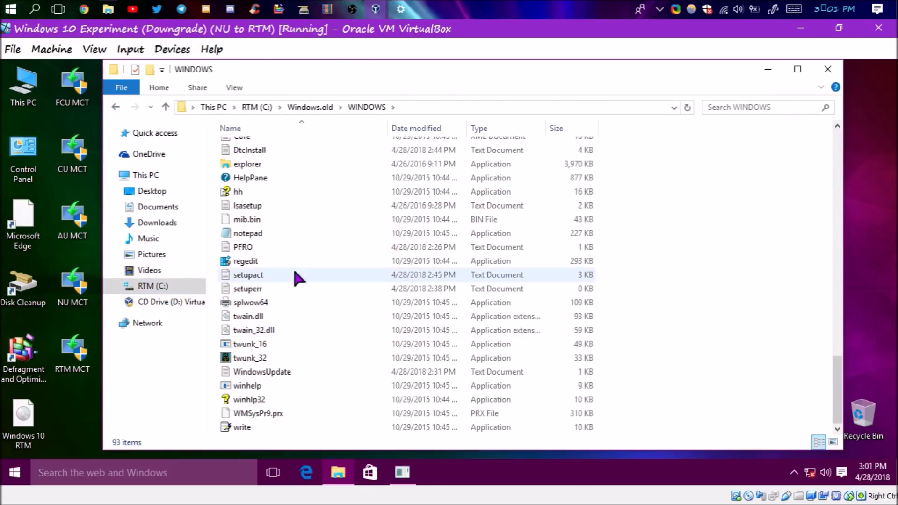
right_click(255, 261)
left_click(295, 448)
left_click(391, 148)
left_click(355, 225)
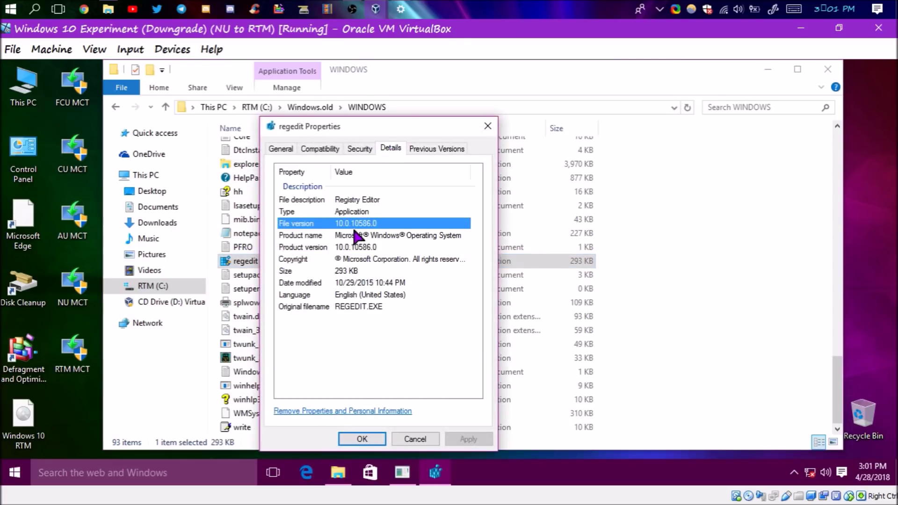
left_click(414, 438)
- Look inside the Windows.old(1) folder on the C: drive, and close File Explorer and About Windows
left_click(258, 107)
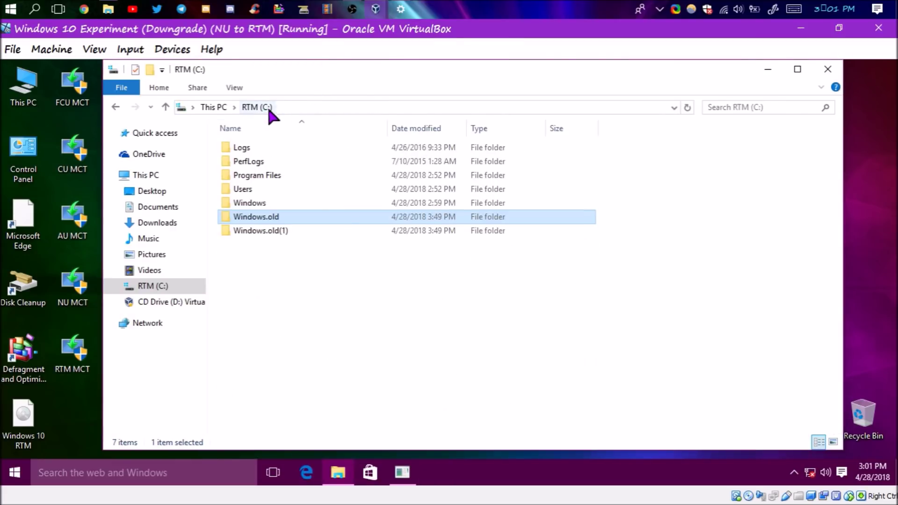
double_click(260, 229)
double_click(256, 147)
left_click(315, 108)
left_click(258, 107)
left_click(213, 107)
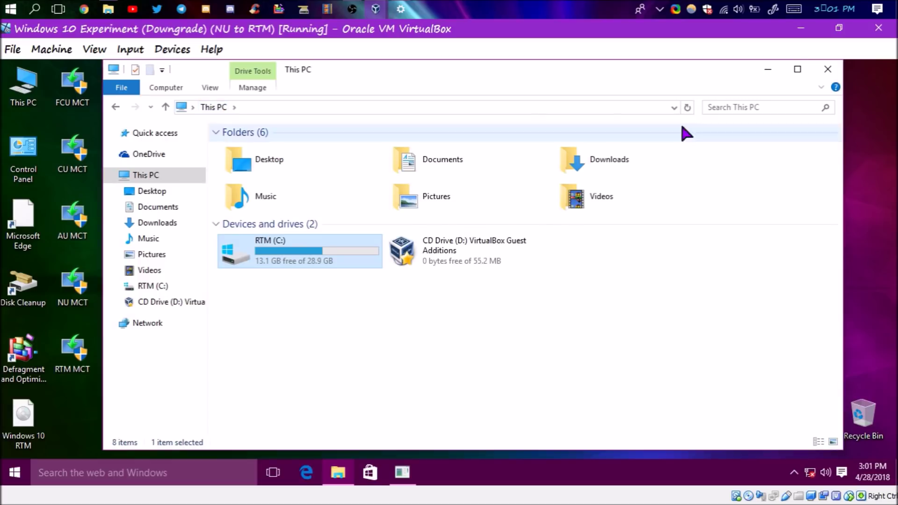
left_click(827, 69)
left_click(578, 369)
- Examine the Start menu's full app list, including the Windows System and Windows Administrative Tools folders
key("super")
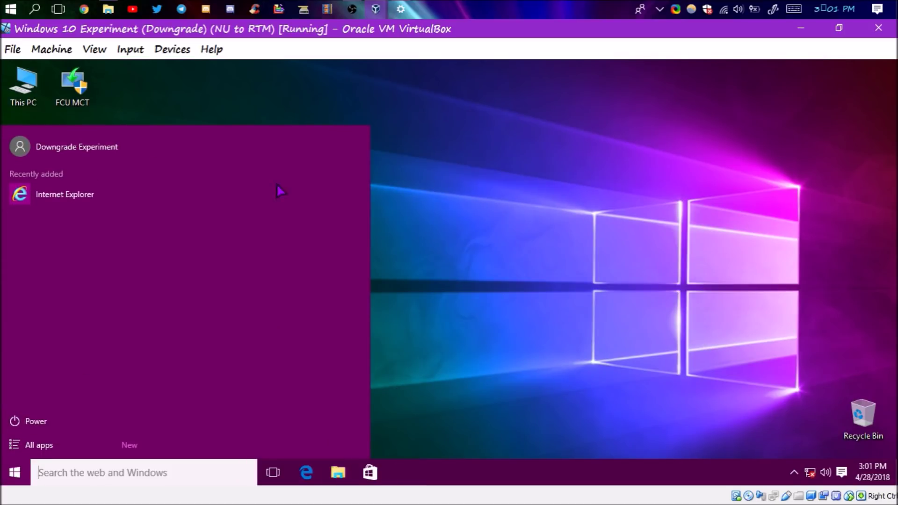
left_click(37, 442)
scroll(133, 242, "down", 15)
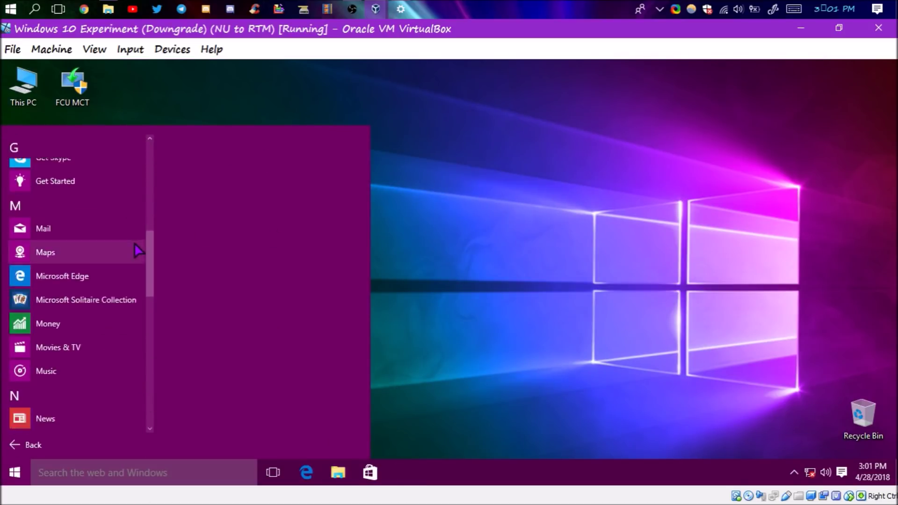
left_click(102, 371)
scroll(110, 346, "down", 2)
scroll(105, 318, "up", 2)
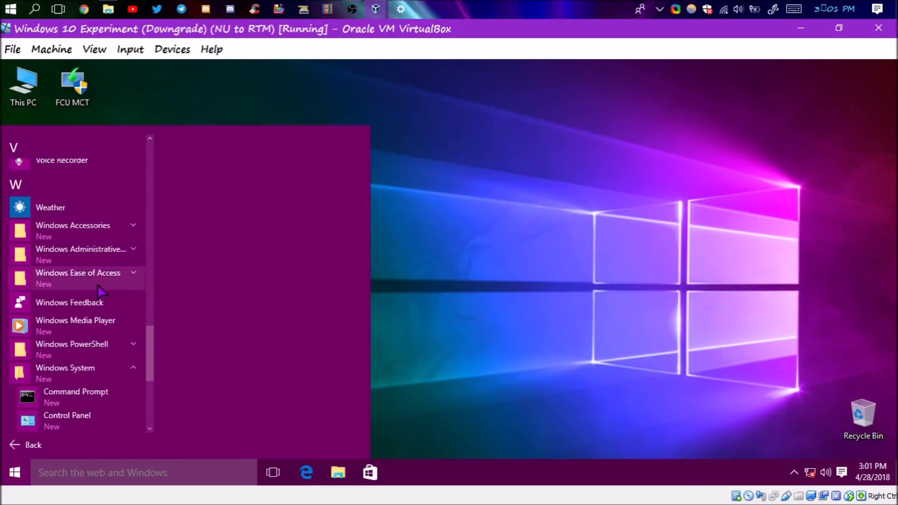
left_click(93, 257)
left_click(37, 444)
left_click(39, 445)
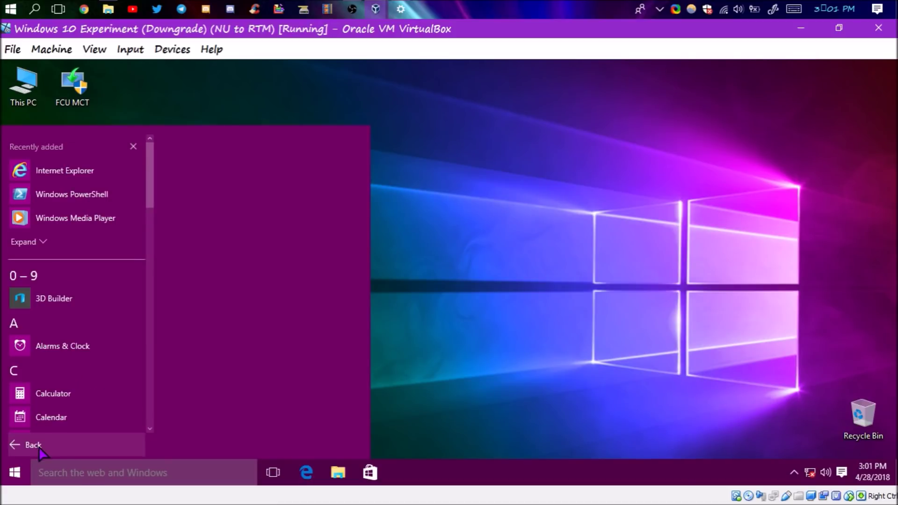
- Search for settings, open the System settings, review the PC details on the About page, and close Settings
left_click(89, 473)
type("settings")
key("Return")
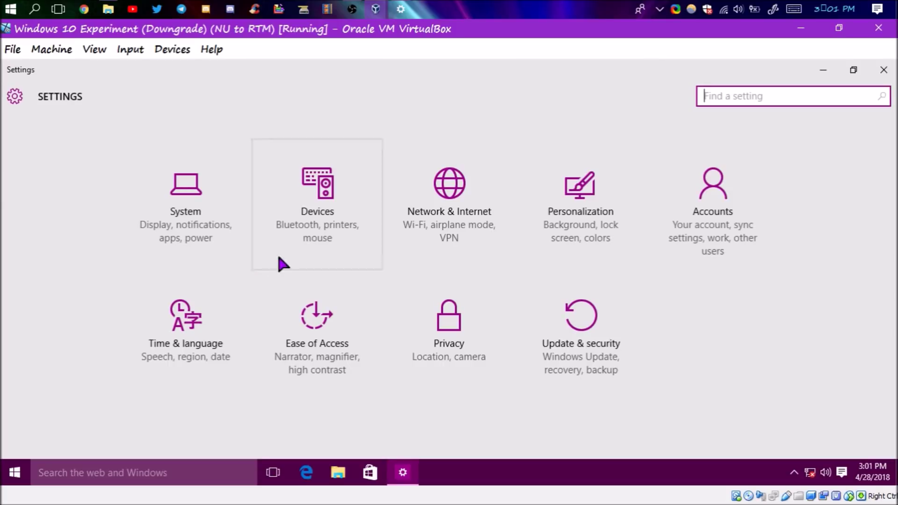
left_click(229, 208)
scroll(515, 257, "down", 2)
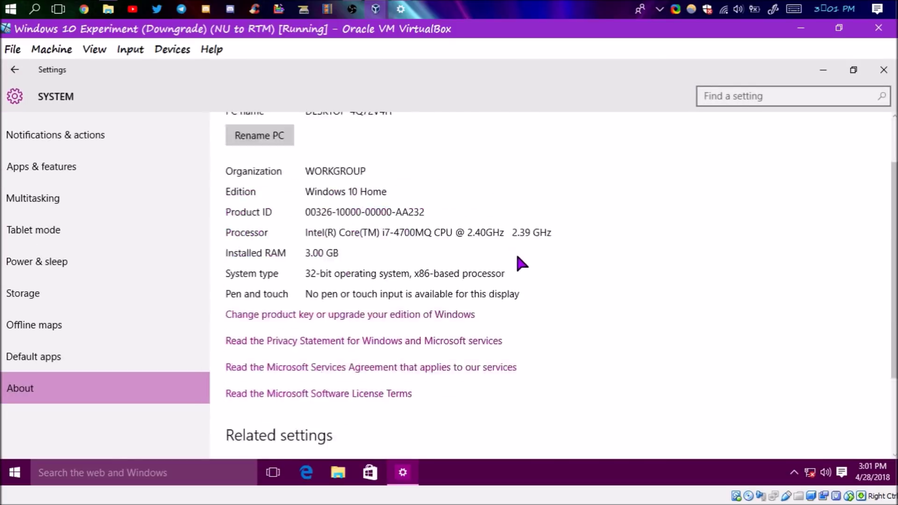
scroll(516, 257, "up", 2)
left_click(883, 69)
- Look through the Start menu's app list again down to the Xbox entry
left_click(14, 472)
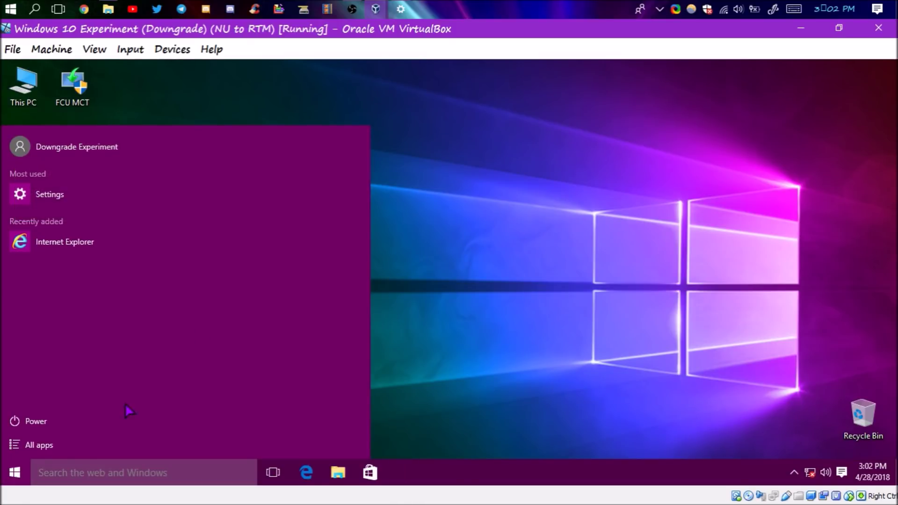
left_click(111, 444)
scroll(155, 410, "down", 15)
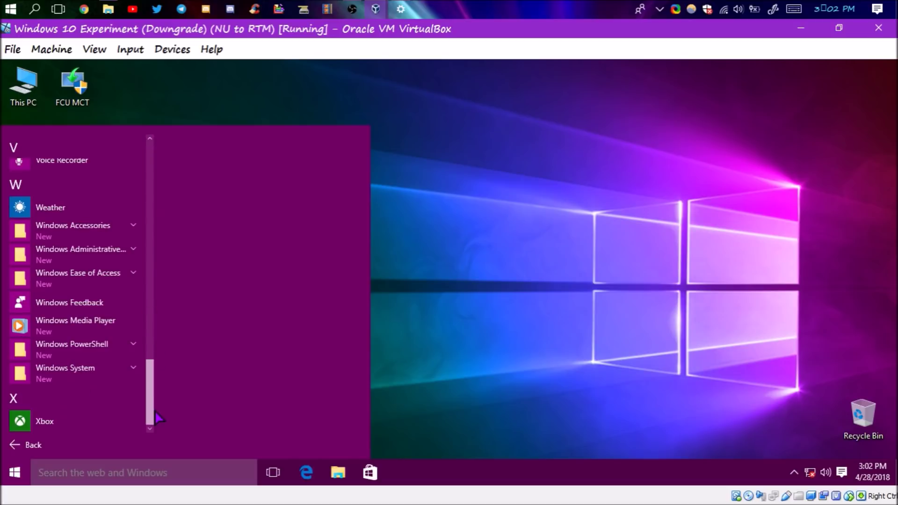
- Open the Start personalization settings and go to the choice of folders that appear on Start
left_click(96, 468)
type("set")
key("Return")
left_click(610, 217)
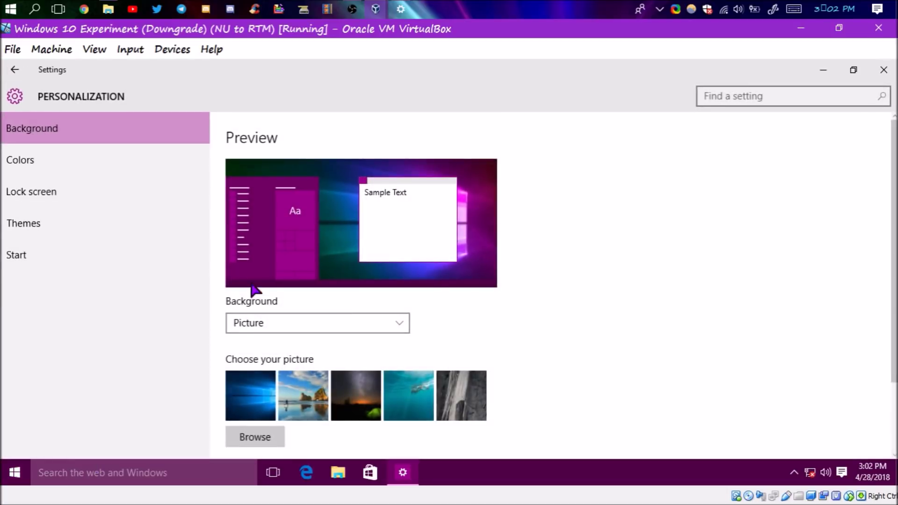
left_click(28, 255)
left_click(341, 397)
- Turn on File Explorer, Settings, Documents, Downloads, Music, Pictures, and Videos for the Start menu
left_click(33, 292)
scroll(35, 299, "down", 1)
left_click(33, 286)
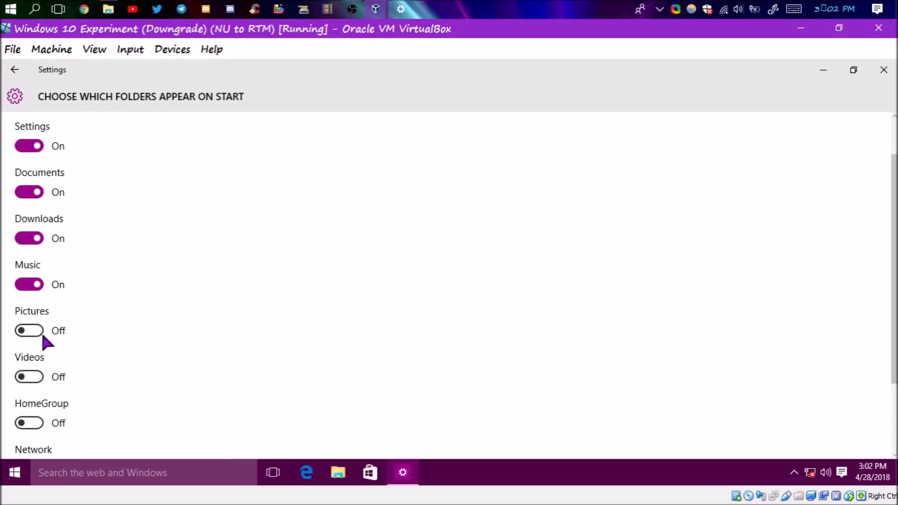
left_click(40, 330)
scroll(40, 327, "down", 2)
left_click(30, 277)
- Pin Settings and Internet Explorer as tiles in the Start menu
left_click(15, 471)
right_click(54, 196)
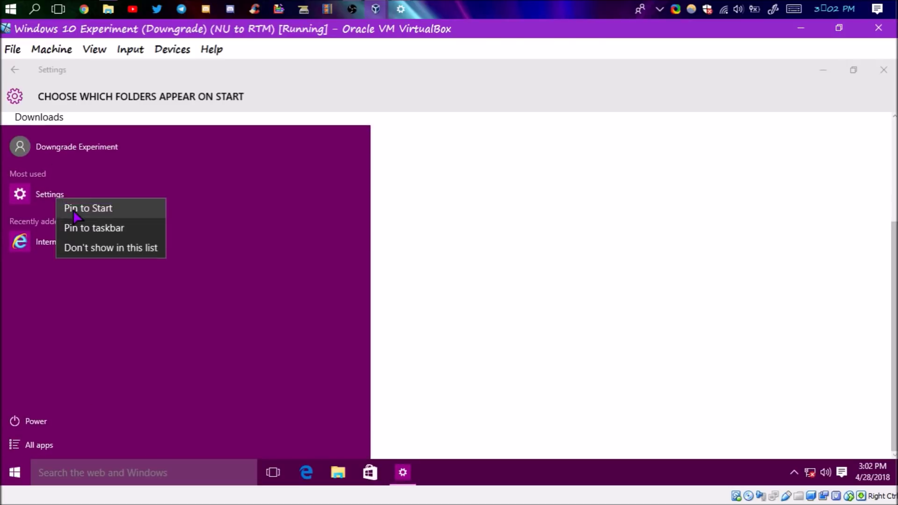
left_click(88, 207)
right_click(96, 193)
left_click(126, 204)
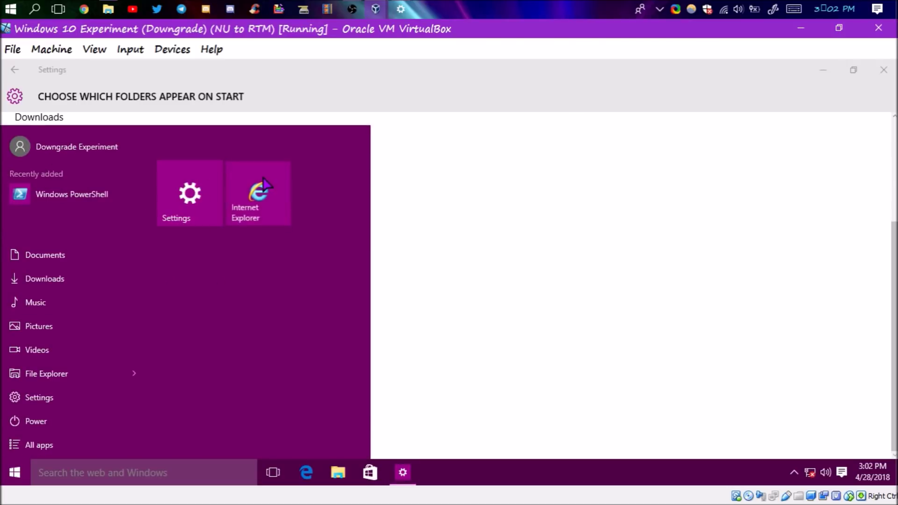
- Try out the Internet Explorer tile in the Start menu, and close Settings
left_click(256, 190)
left_click(547, 73)
left_click(262, 274)
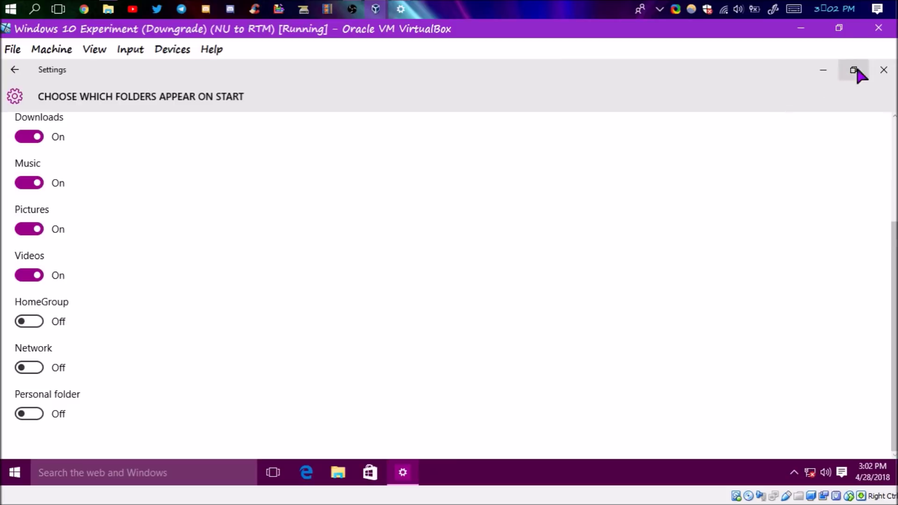
left_click(883, 70)
- Launch Microsoft Edge from the desktop and open the Store to check both apps, and close the Store
double_click(23, 220)
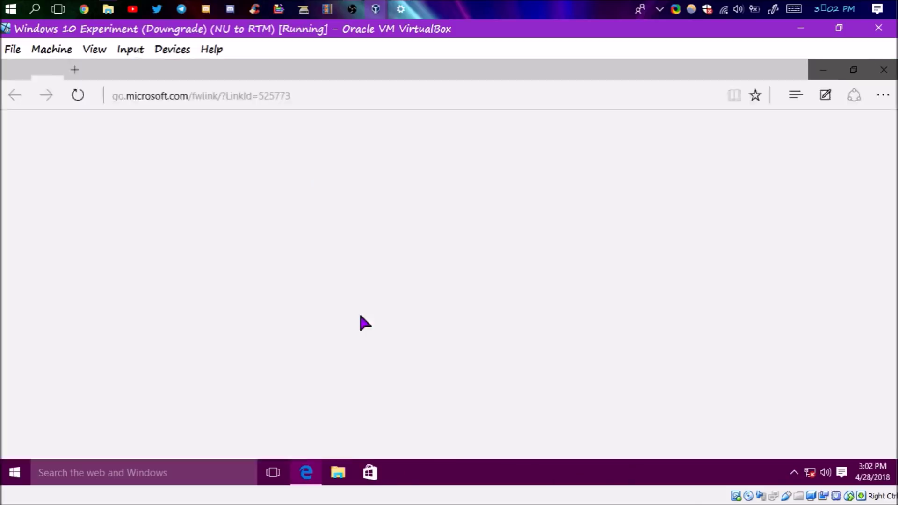
left_click(370, 473)
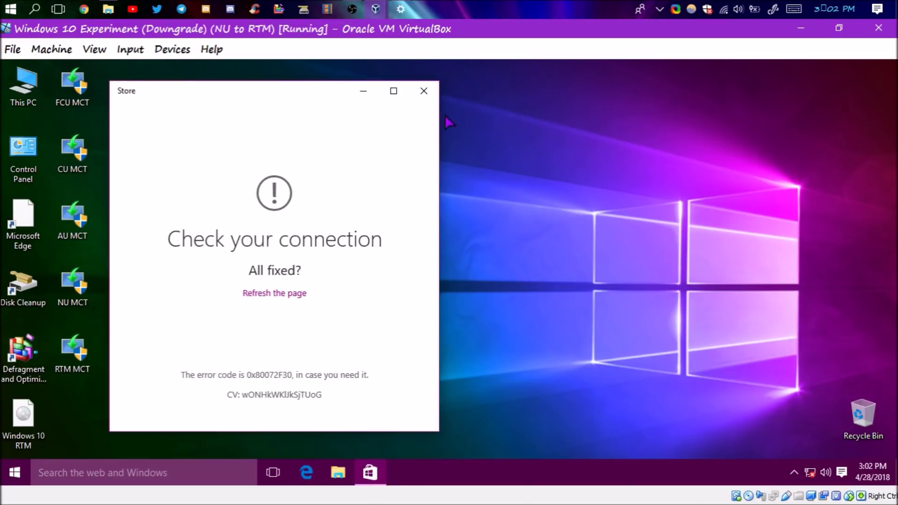
left_click(424, 91)
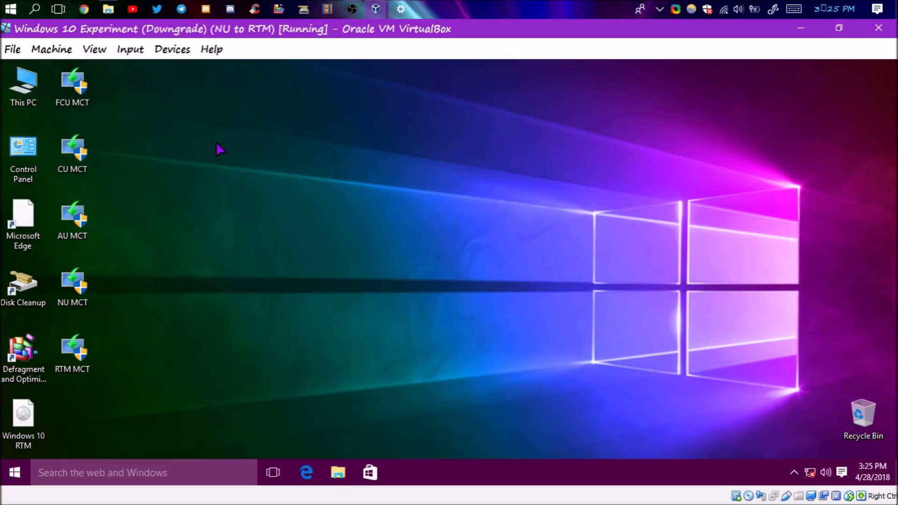
- Bring up the Windows version information with winver and open the RTM (C:) drive from This PC
double_click(23, 85)
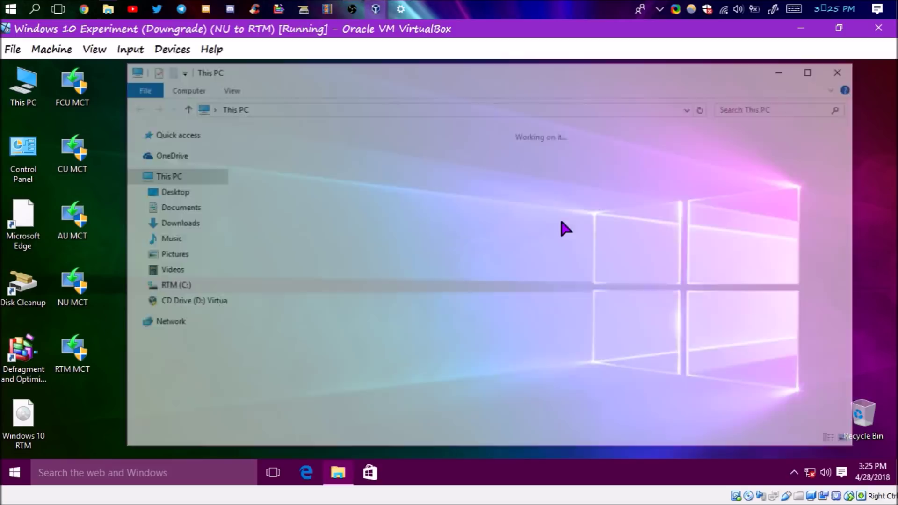
key("super+r")
key("Return")
left_click_drag(120, 90, 626, 148)
double_click(383, 240)
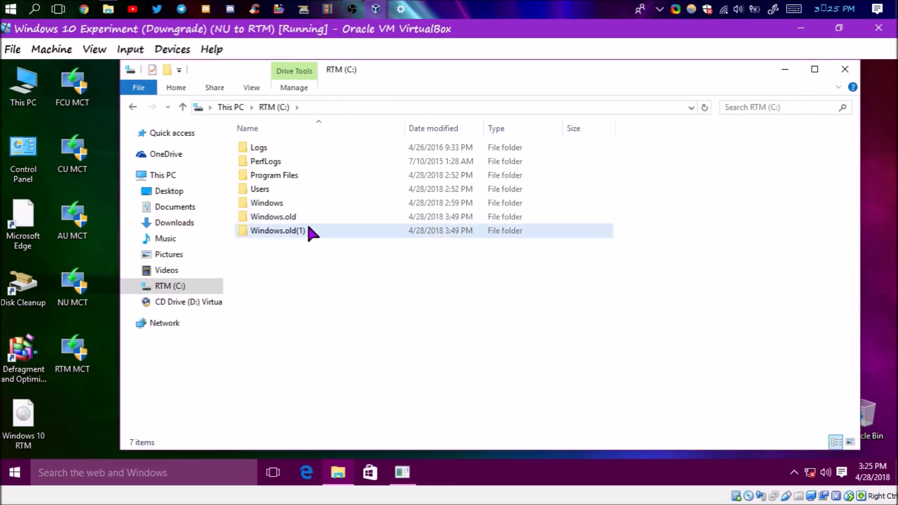
- Look inside the Windows.old(1) folder on drive C, and open the Windows.old folder
double_click(309, 230)
double_click(292, 148)
left_click(274, 107)
double_click(276, 217)
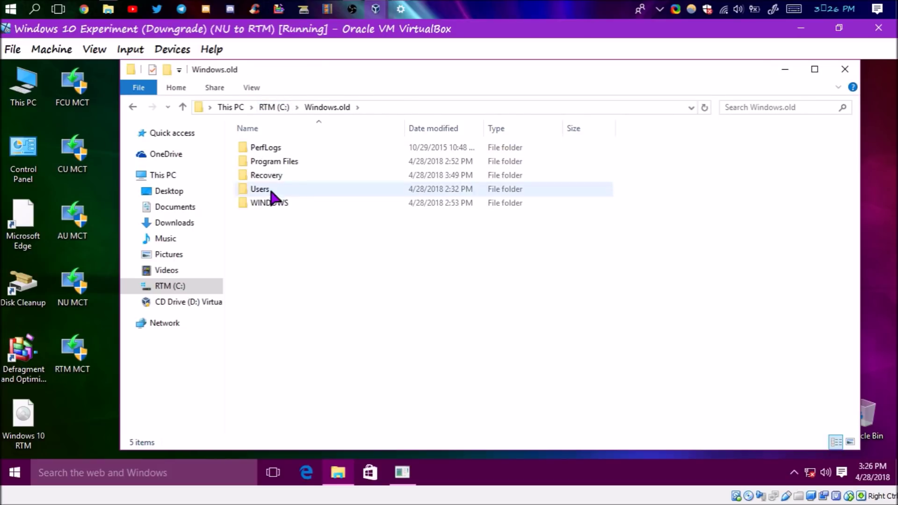
- Open the WINDOWS folder inside Windows.old and view the detailed properties of the notepad application
double_click(272, 202)
scroll(281, 281, "down", 7)
right_click(258, 229)
left_click(297, 429)
left_click(393, 148)
left_click(386, 259)
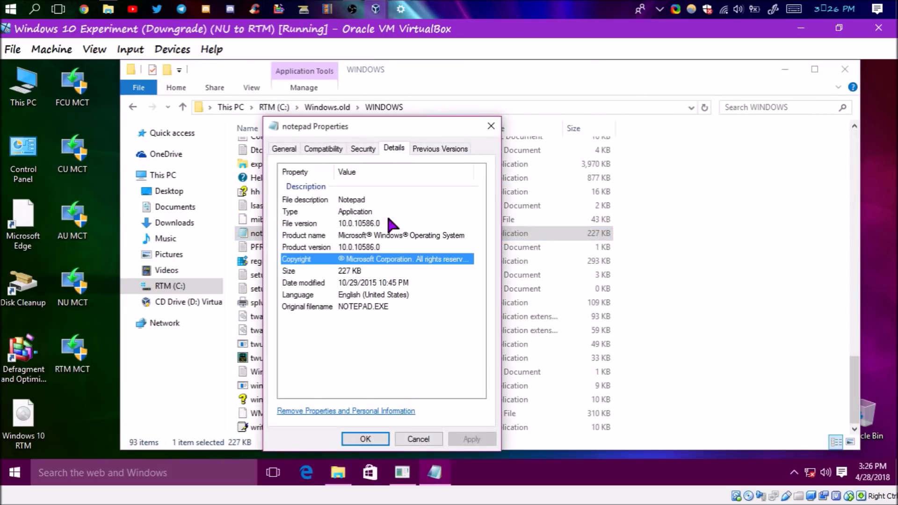
- Compare notepad's file version with the build in About Windows, and close both dialogs and File Explorer
left_click(385, 223)
left_click(402, 473)
left_click(343, 224)
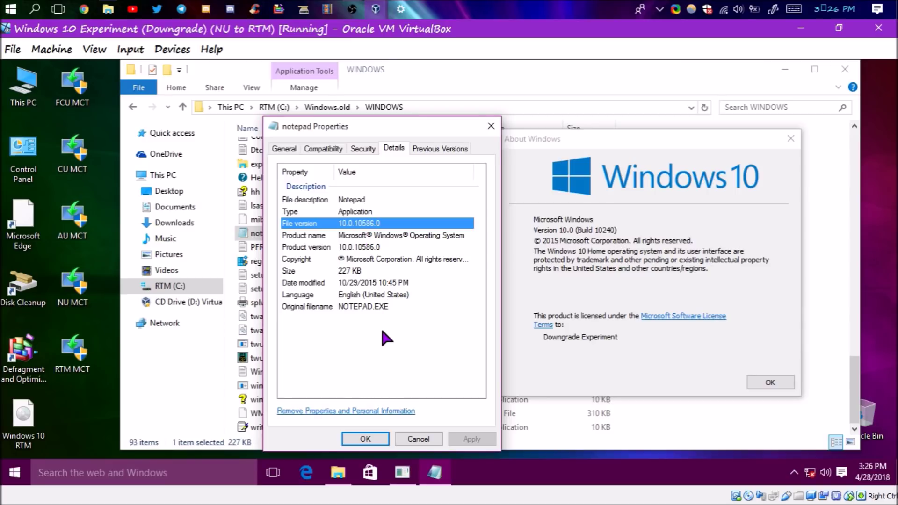
left_click(366, 439)
left_click(769, 382)
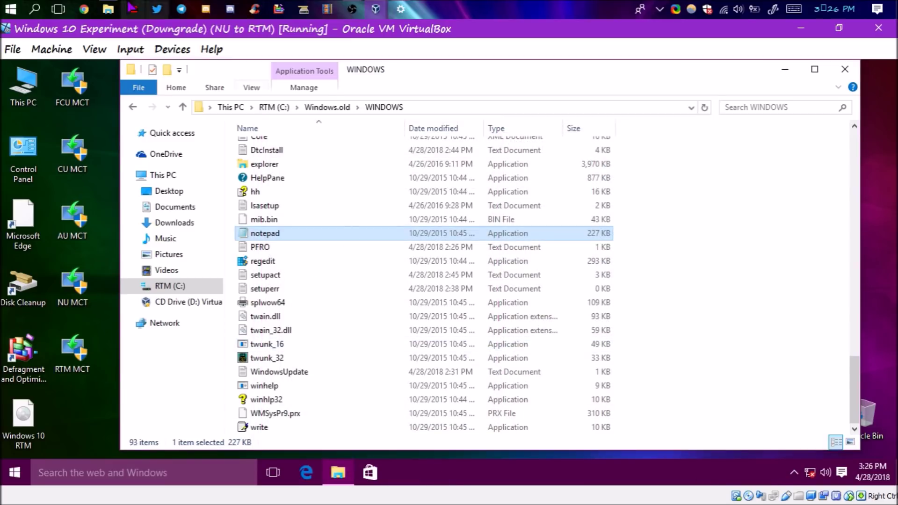
key("BackSpace")
left_click(845, 69)
- Go through Windows Defender and Backup to the Recovery page of Update & security in Settings and examine its go-back option
left_click(15, 473)
left_click(68, 398)
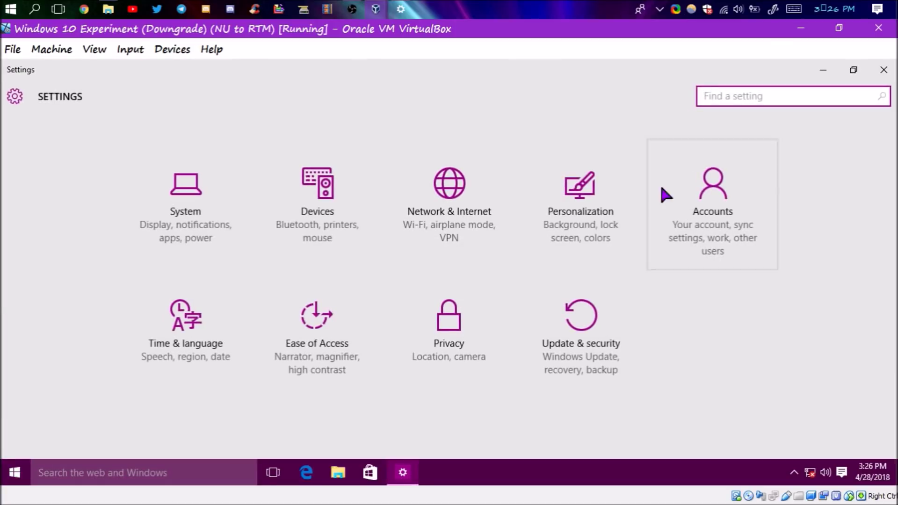
left_click(579, 316)
left_click(136, 163)
left_click(135, 194)
left_click(141, 228)
scroll(366, 220, "down", 2)
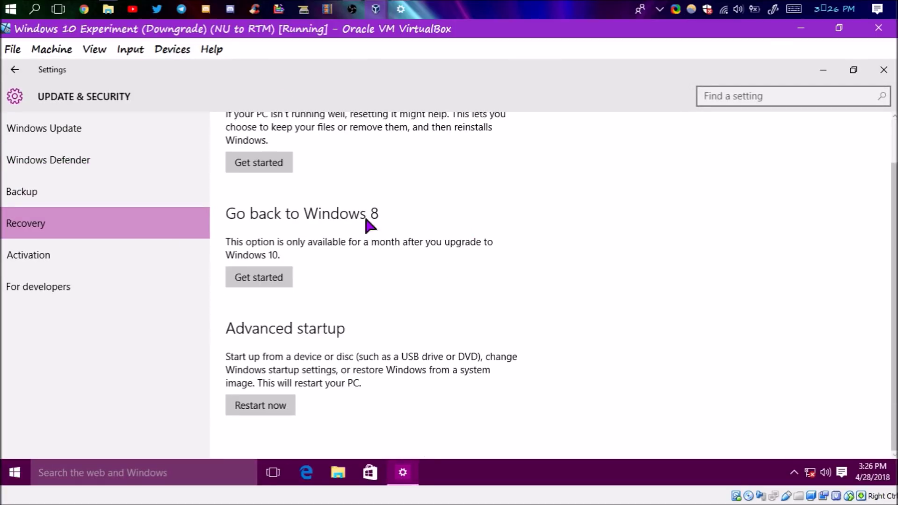
- Run winver to compare the running build with the go-back option on the Recovery page, and close both windows
key("super+r")
type("winver")
key("Return")
left_click_drag(138, 90, 692, 136)
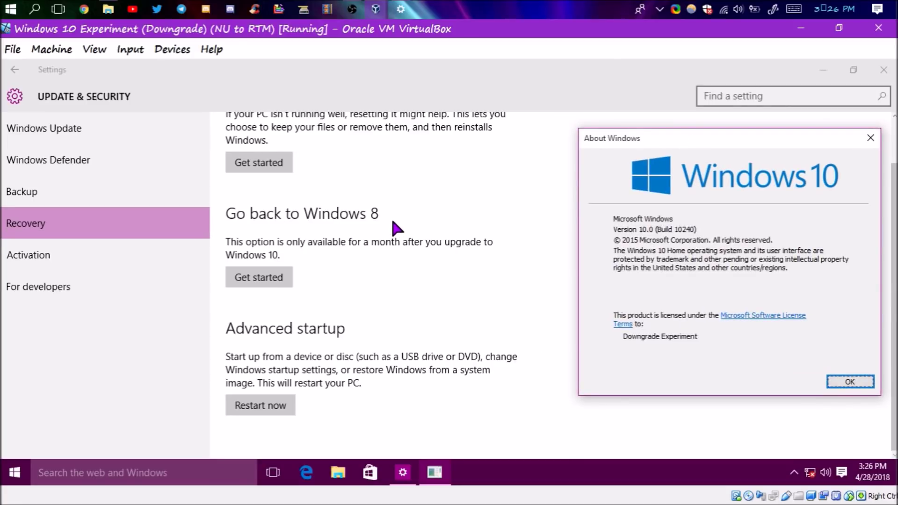
key("Return")
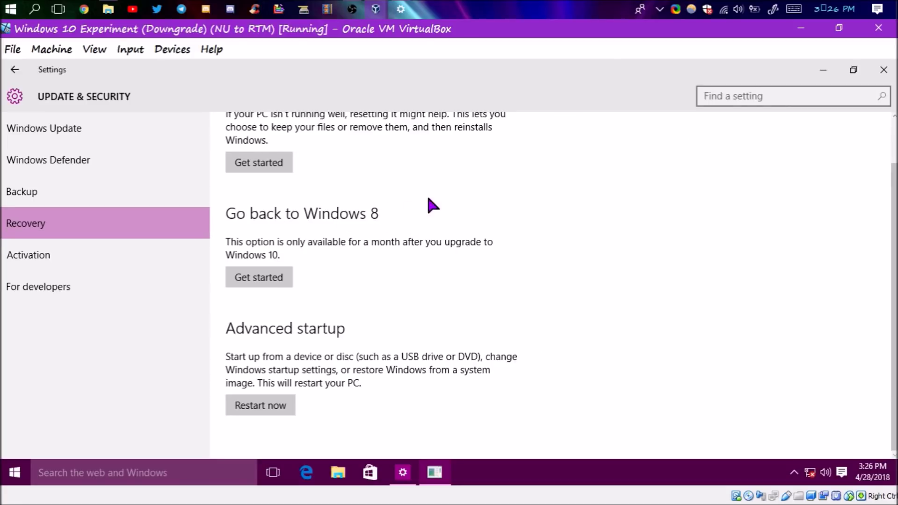
left_click(889, 71)
left_click(853, 380)
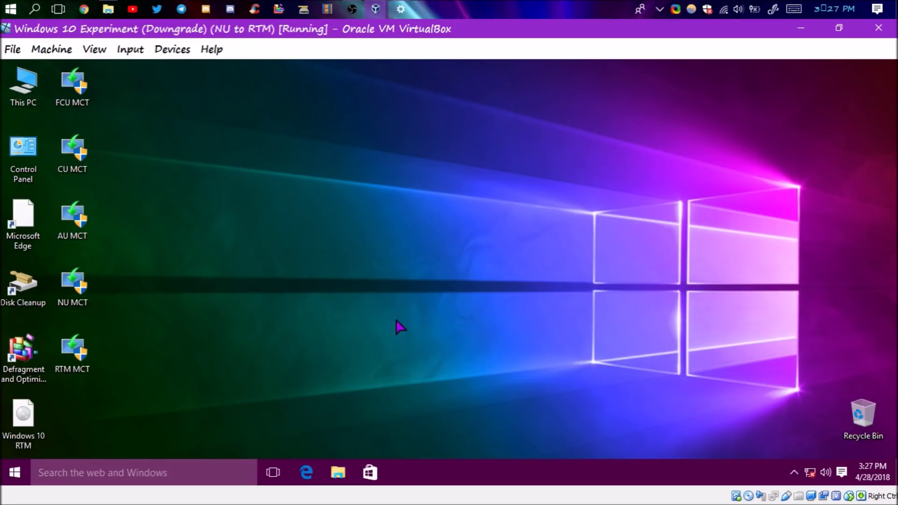
- Check the notifications in the Action Center and close it
left_click(841, 477)
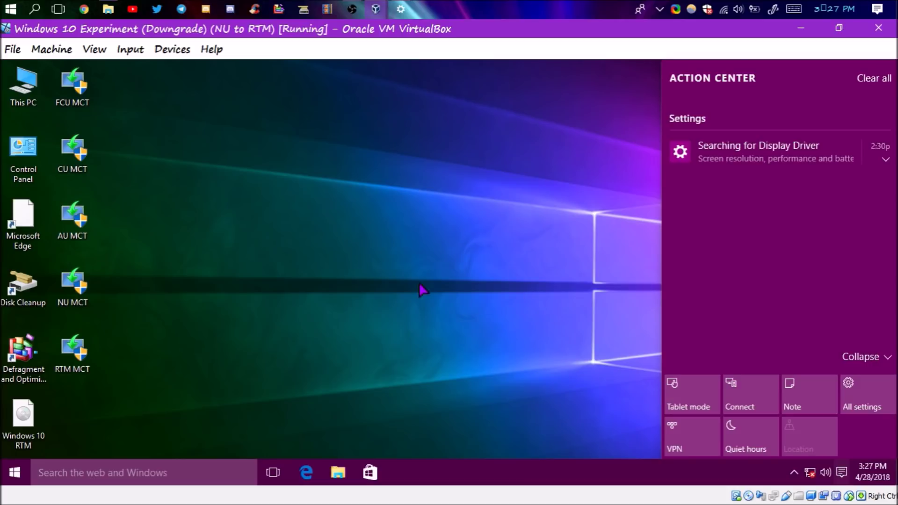
left_click(481, 277)
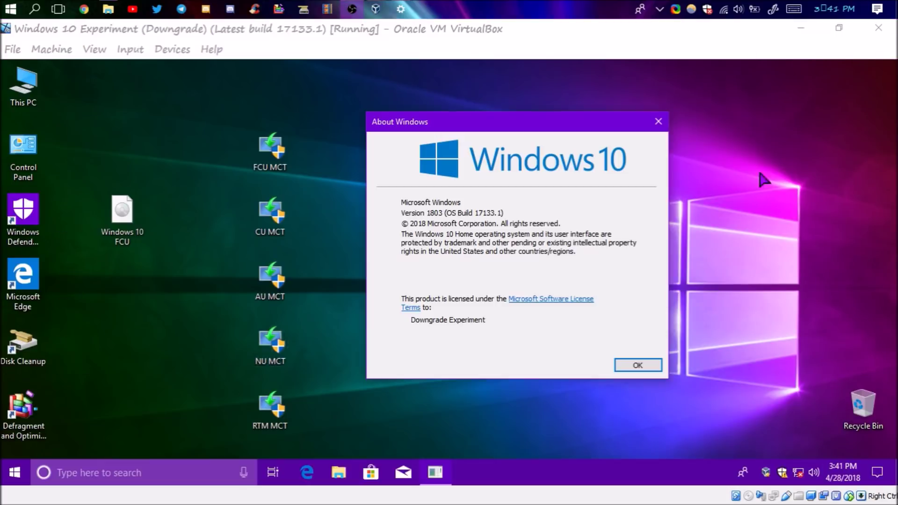
- Mount the Windows 10 FCU image in the 1803 machine and examine the version details of its setup file
double_click(119, 205)
right_click(180, 247)
left_click(214, 391)
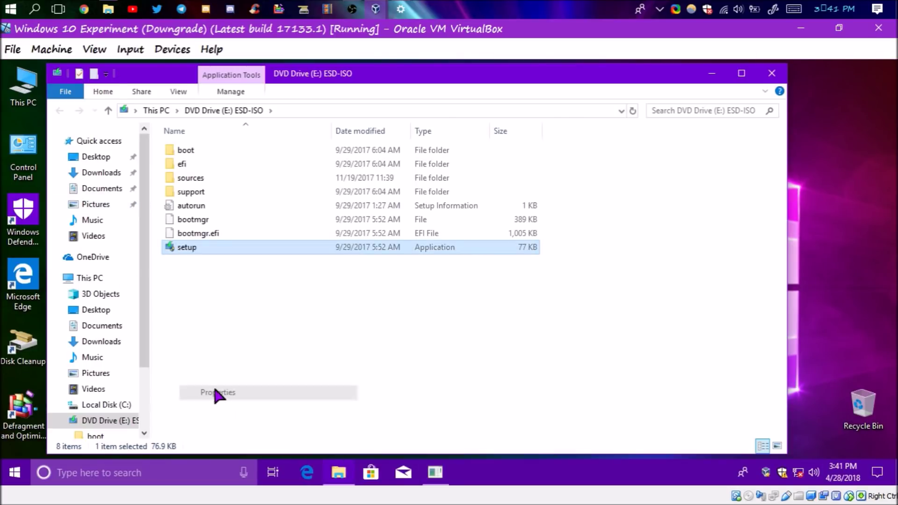
left_click(343, 149)
left_click(301, 224)
left_click(230, 149)
- Choose "Not right now" for updates in Windows 10 Setup and accept the license terms
left_click(280, 235)
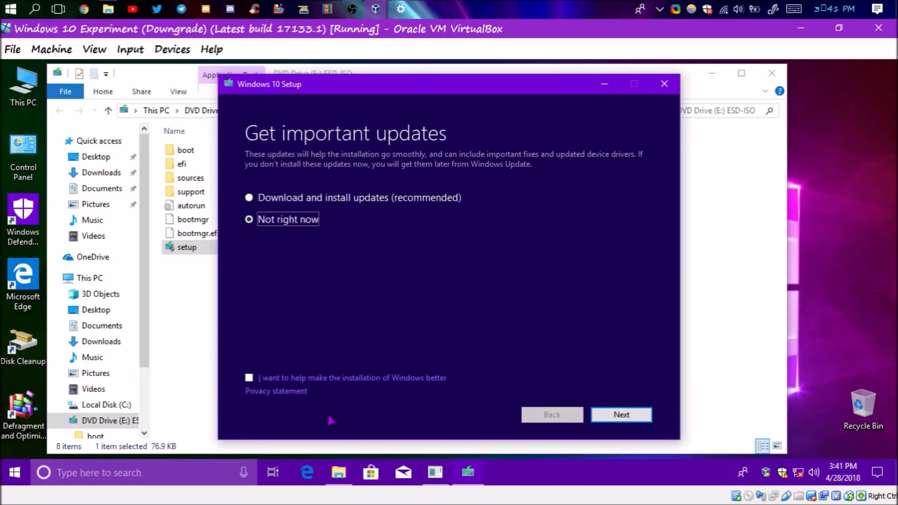
left_click(610, 414)
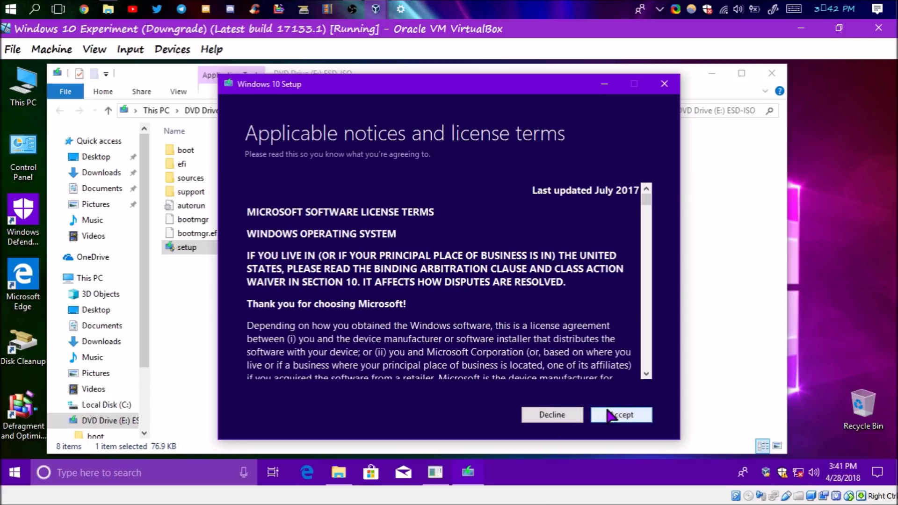
left_click(608, 415)
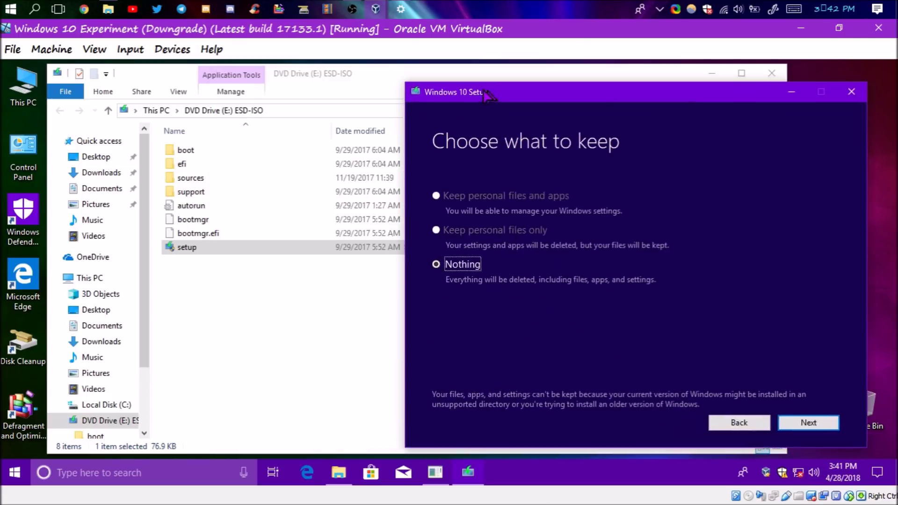
- Show the setup file's properties beside the installer and write "it caught on LOL!!!!!!" in Notepad on the host
key("alt+Return")
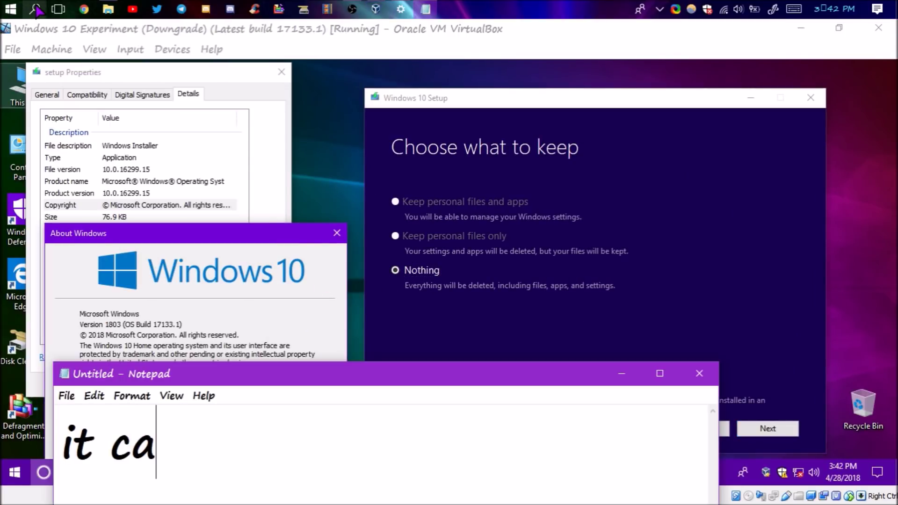
type("ught on LOL!!!!!!")
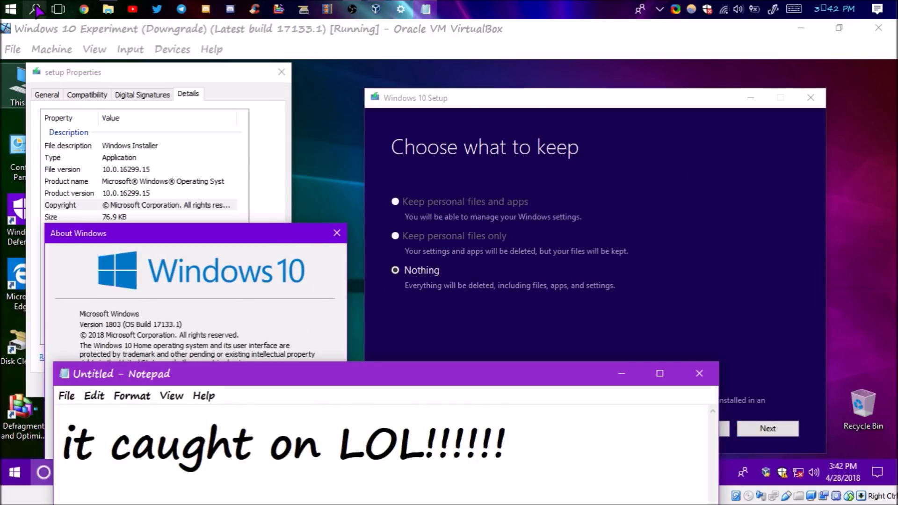
mouse_move(468, 374)
left_mouse_down()
mouse_move(606, 374)
mouse_move(386, 200)
mouse_move(451, 373)
left_mouse_up()
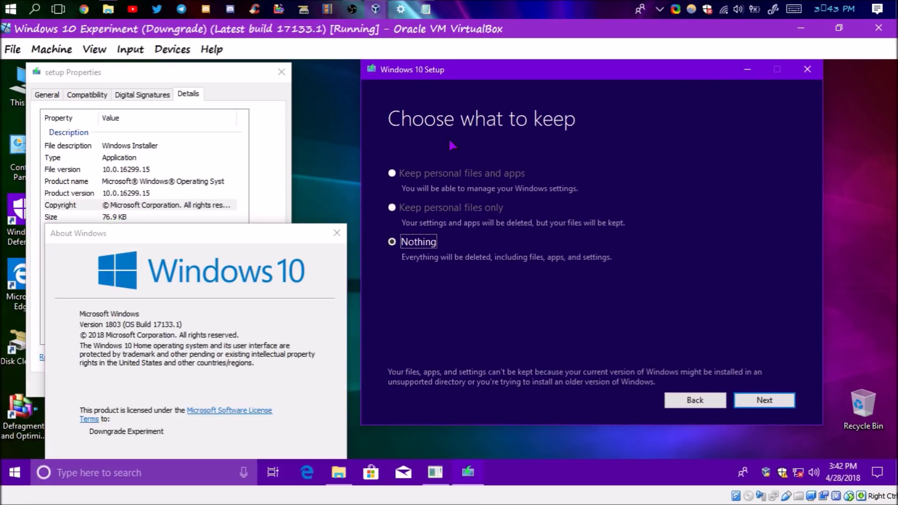
- Underline the installer's older-version message in red and handwrite "Yep!" above it with the screen annotation tool, and exit the tool
left_click(676, 9)
left_click(355, 21)
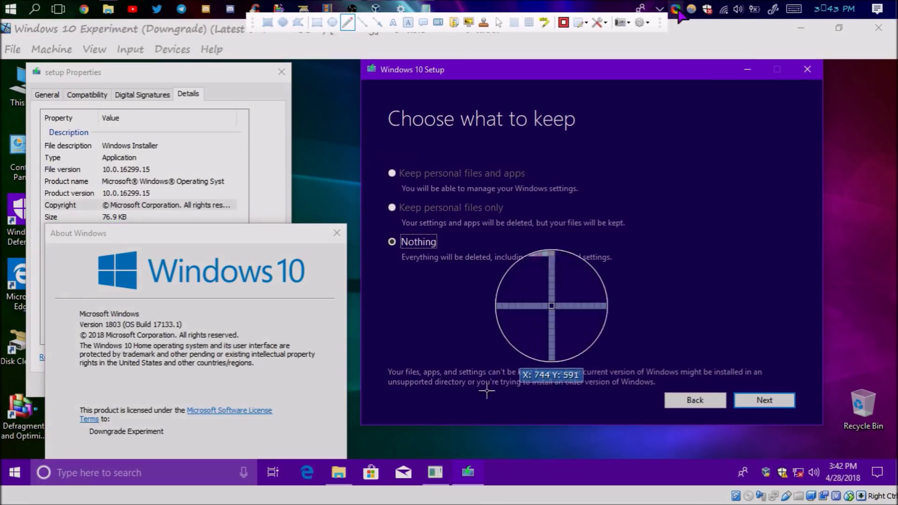
left_click_drag(479, 390, 649, 390)
key("Escape")
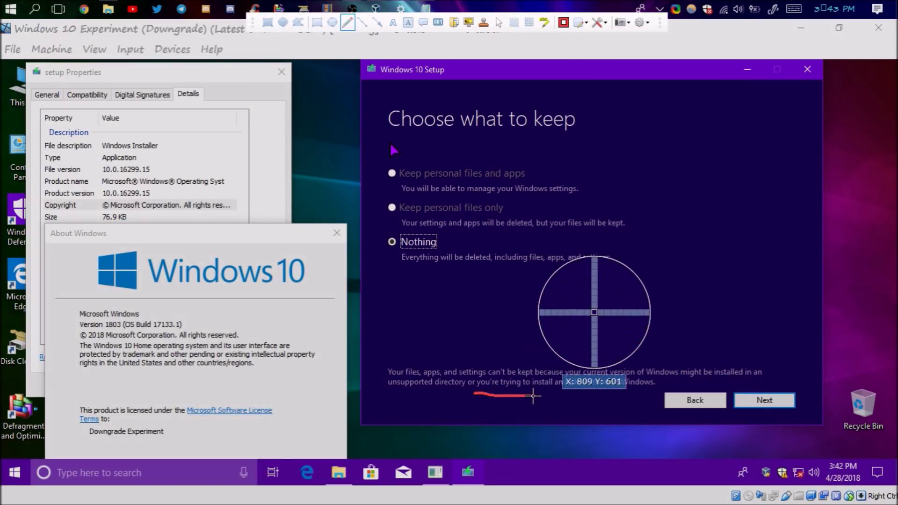
left_click_drag(500, 273, 480, 318)
mouse_move(542, 303)
left_mouse_down()
mouse_move(569, 309)
mouse_move(599, 298)
left_mouse_up()
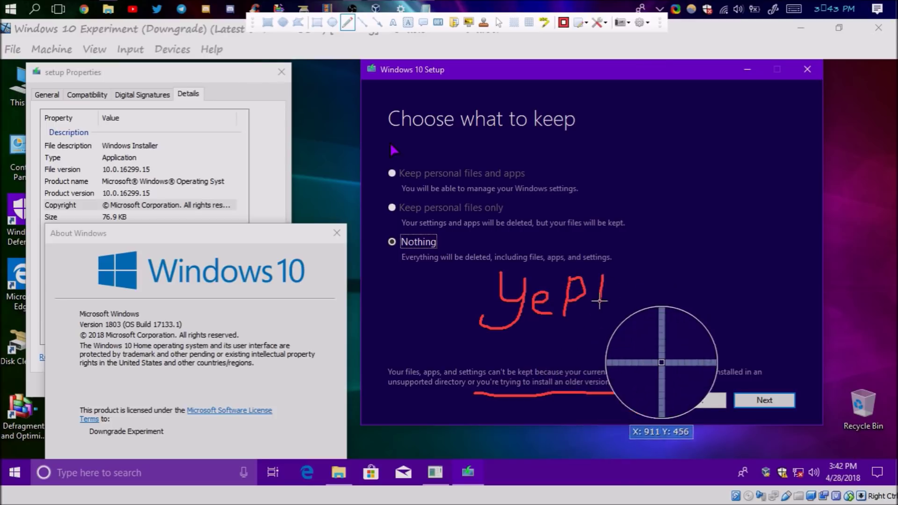
left_click(562, 23)
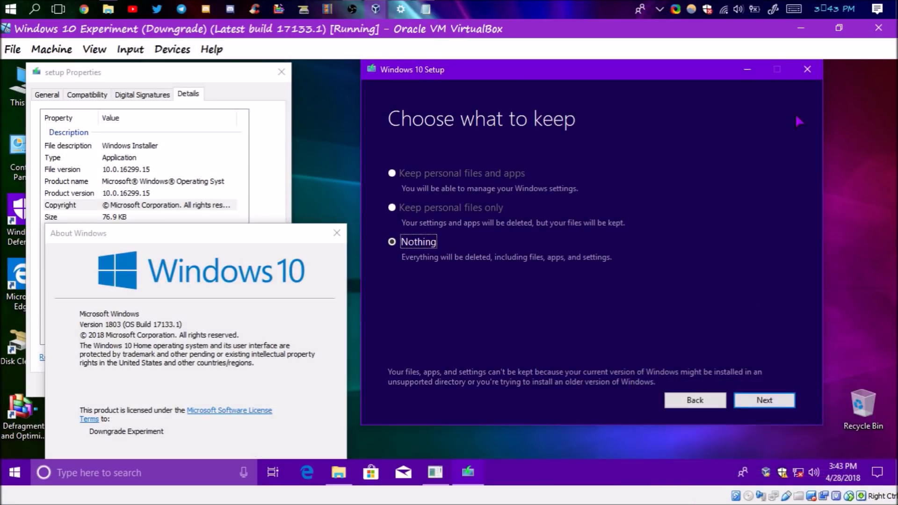
- Close the setup properties and About Windows dialogs, and cancel Windows 10 Setup
left_click(281, 71)
left_click(337, 233)
- Add the lines "maybe it will work with 17134..." and "but i dont have that iso yet..." to the Notepad note
left_click(425, 9)
left_click_drag(490, 362, 490, 189)
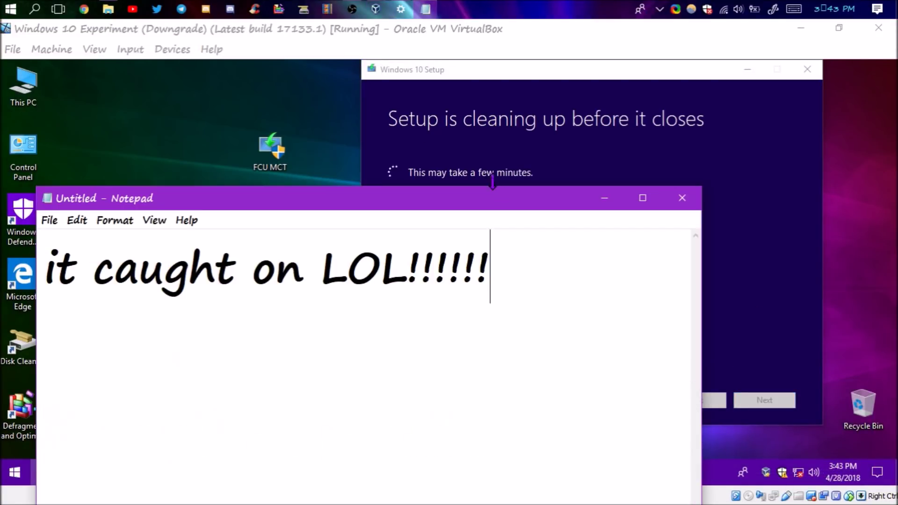
key("Return")
type("maye")
key("BackSpace")
type("be it will work with")
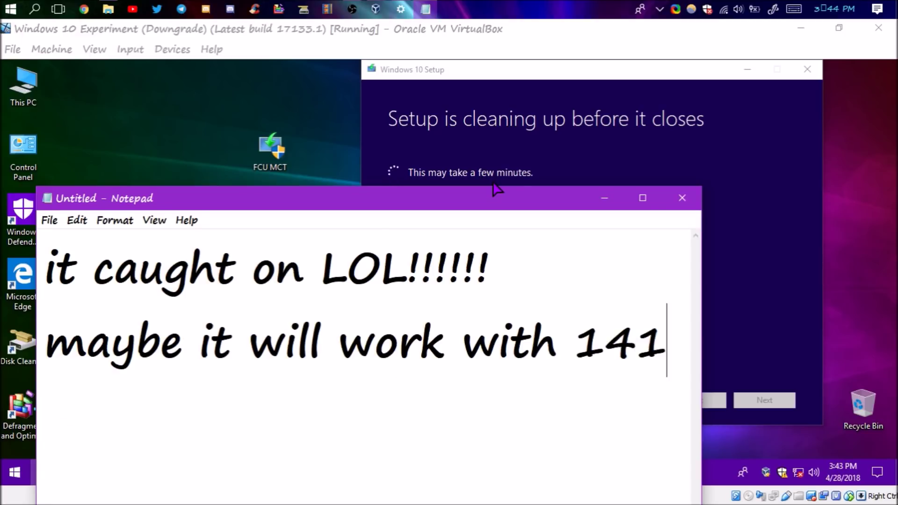
type(" 17134...")
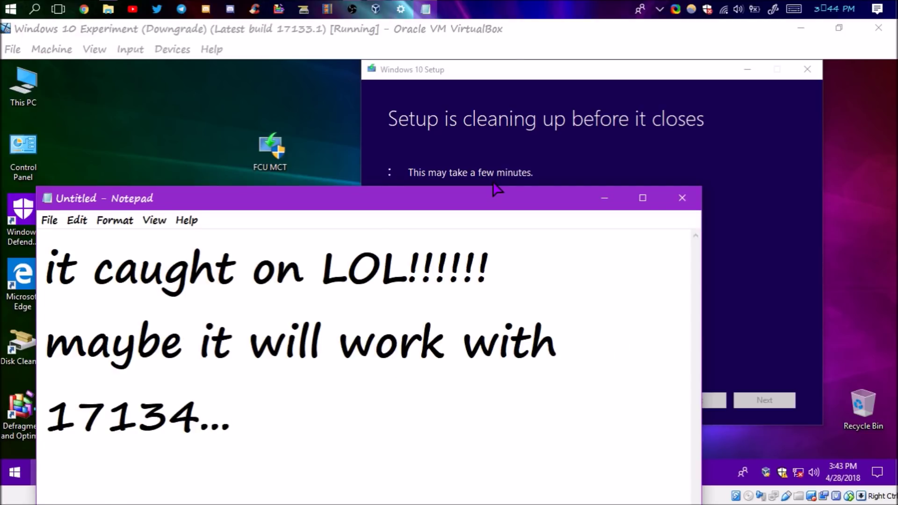
key("Return")
type("but i dont have that iso yet...")
double_click(495, 187)
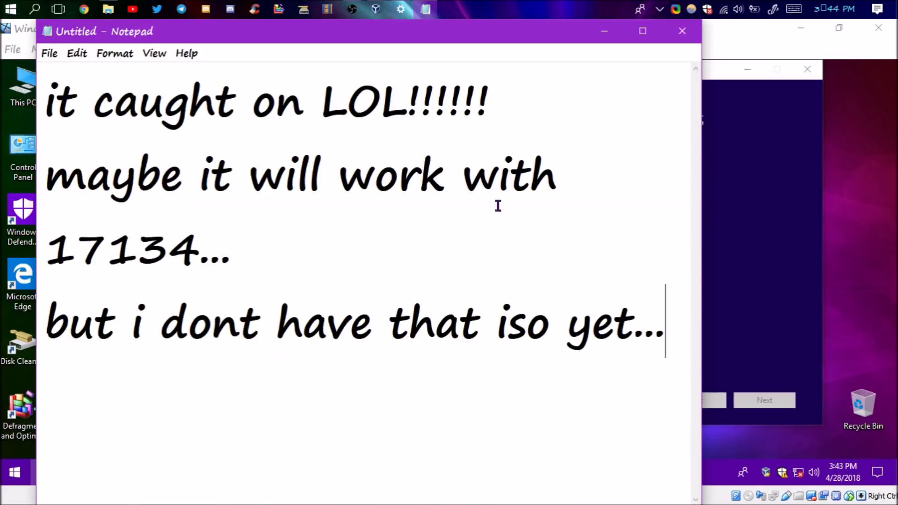
- Capitalize "Maybe" in the note's second line, and close Notepad without saving
key("super+Down")
left_click(86, 269)
key("BackSpace")
type("M")
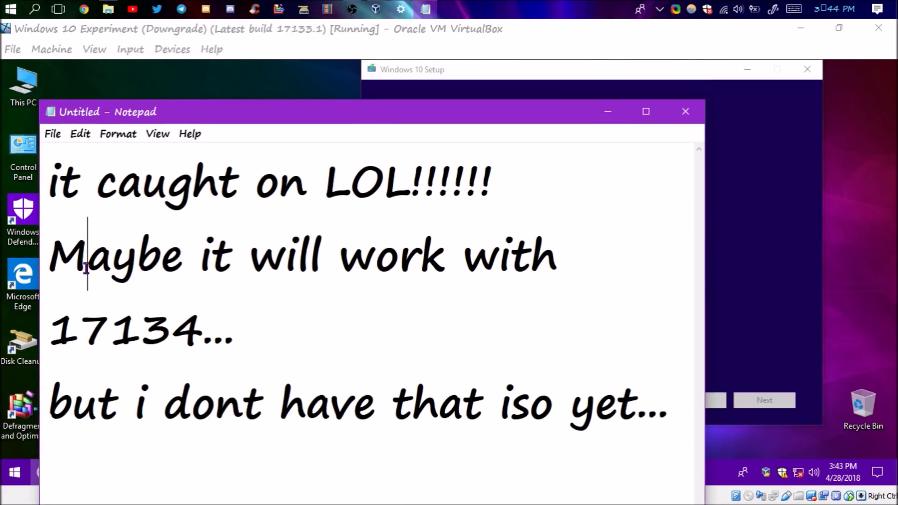
left_click(685, 112)
left_click(456, 279)
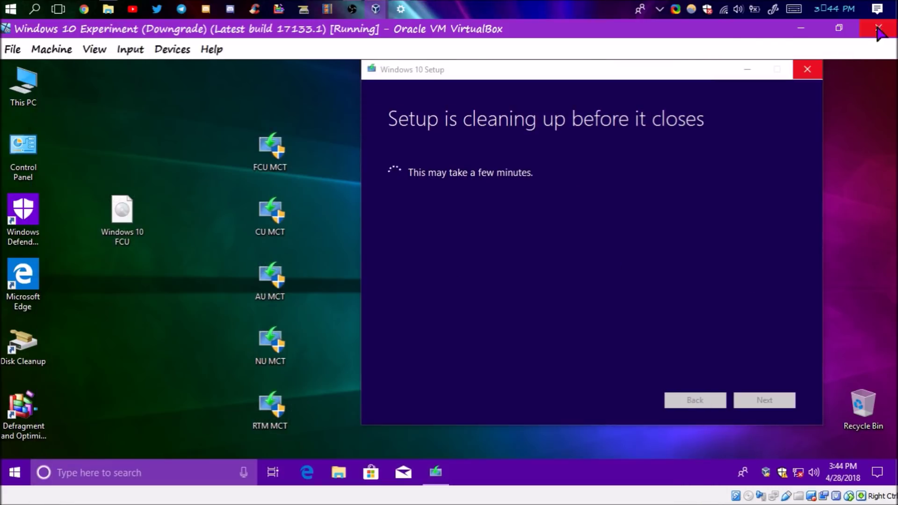
- Close the running downgrade experiment virtual machine and remove it from VirtualBox Manager
left_click(878, 29)
left_click(414, 323)
right_click(366, 147)
left_click(417, 193)
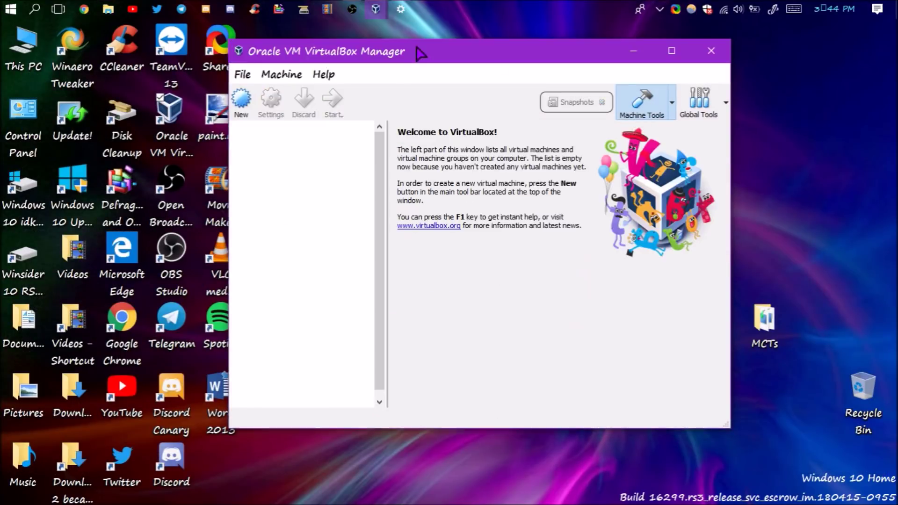